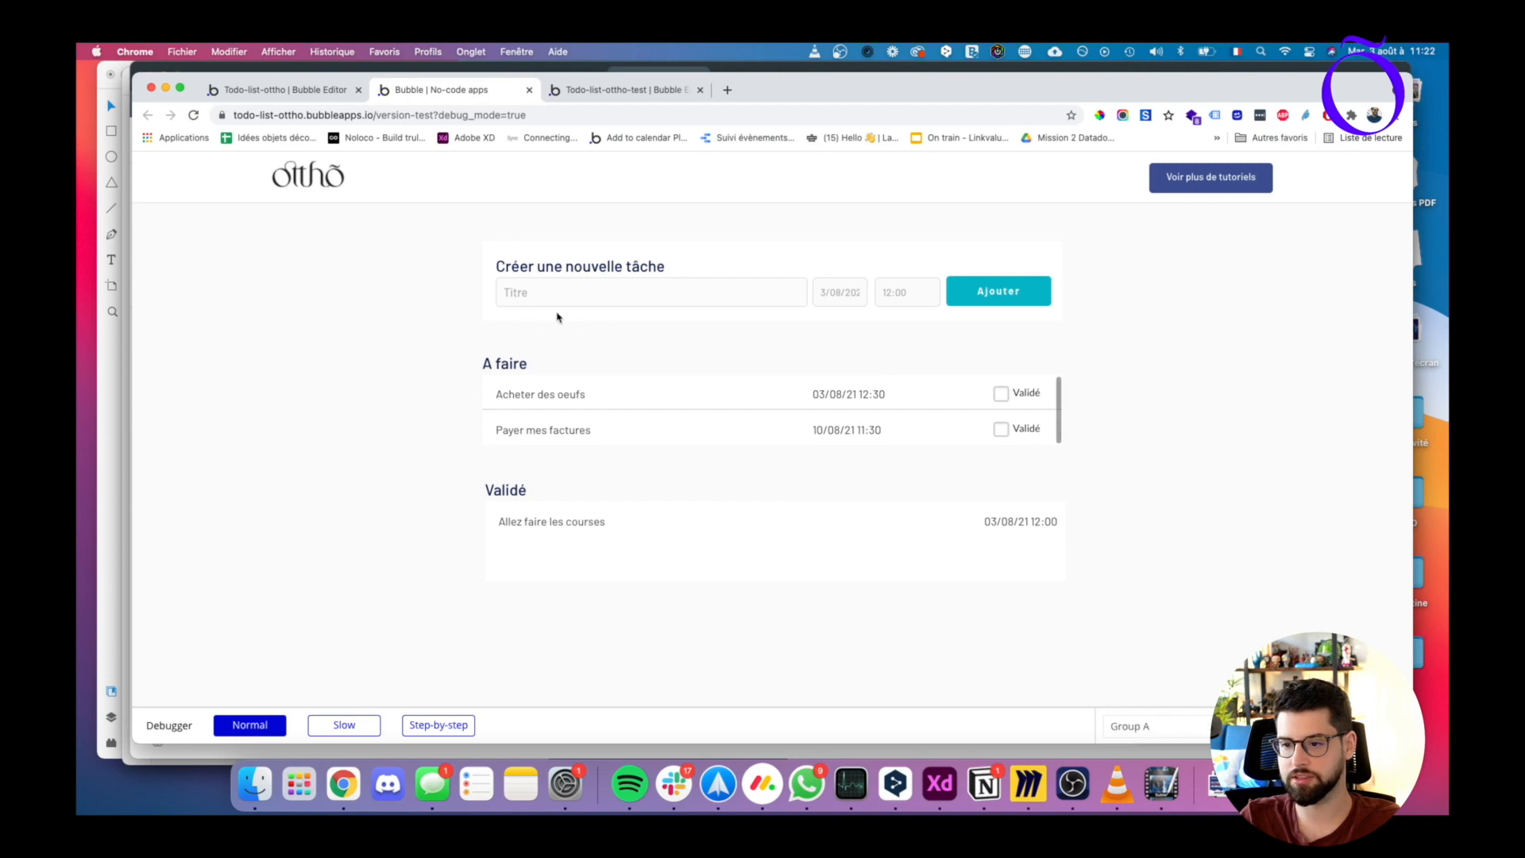
# - Add a task titled "Payer mes impôts" due 18/08/2021 at 13:30 in the to-do app preview
pyautogui.click(556, 300)
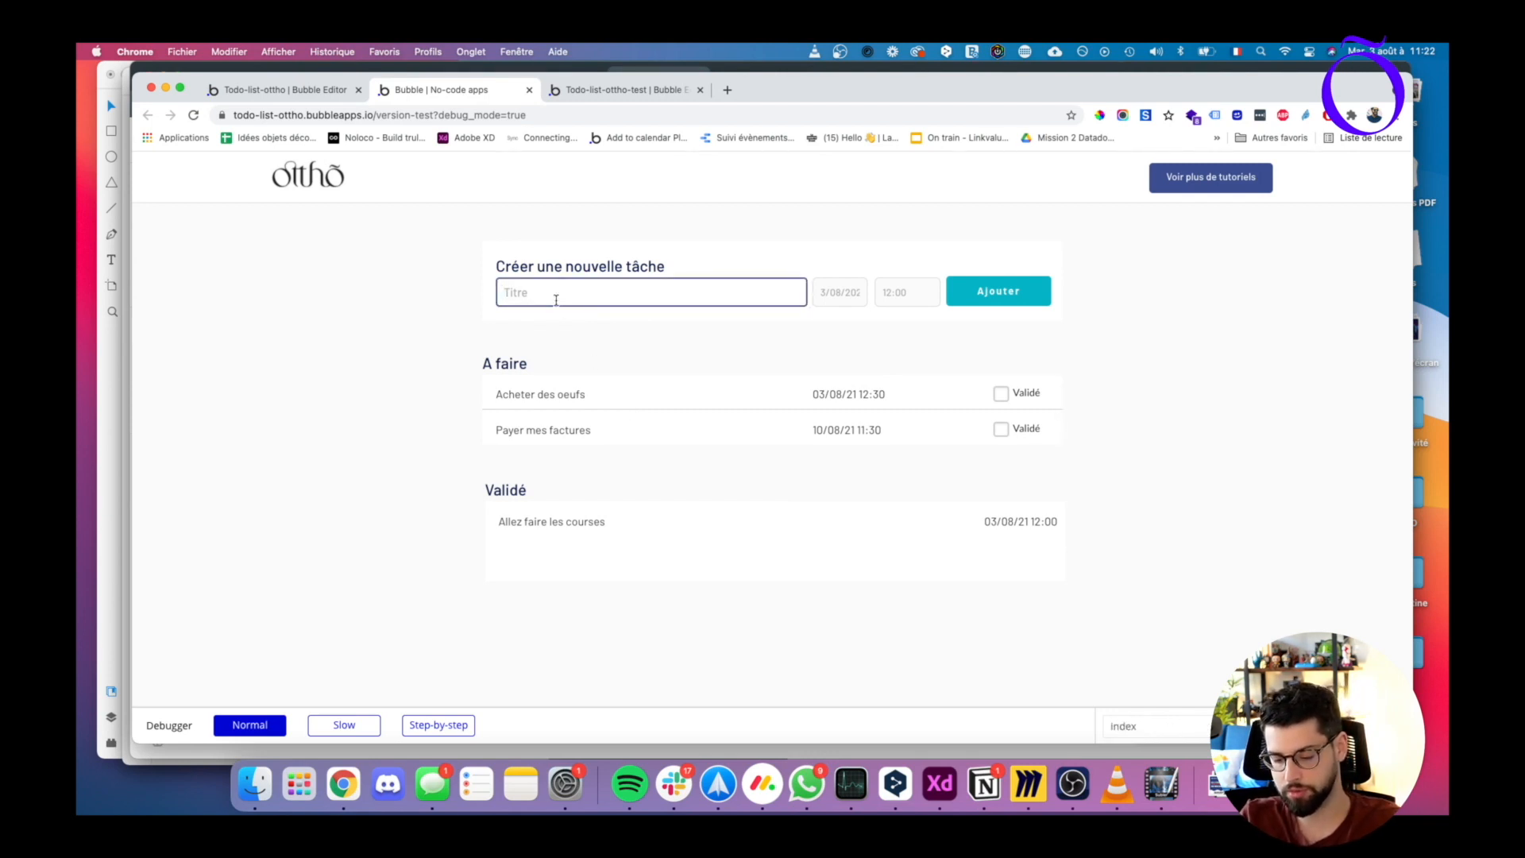
pyautogui.write('Payer mes imp')
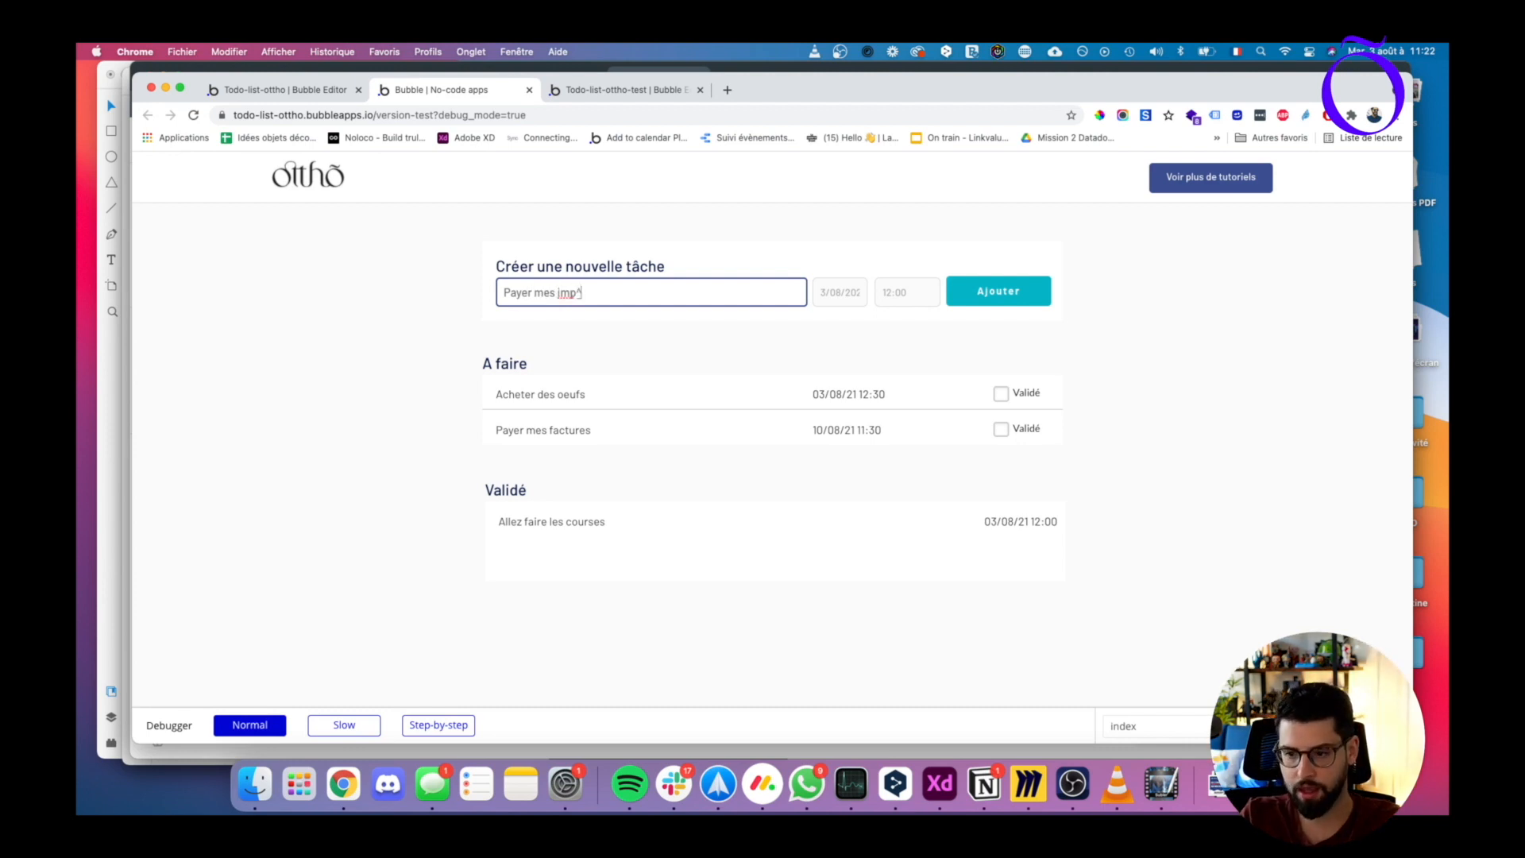
pyautogui.write('ôts')
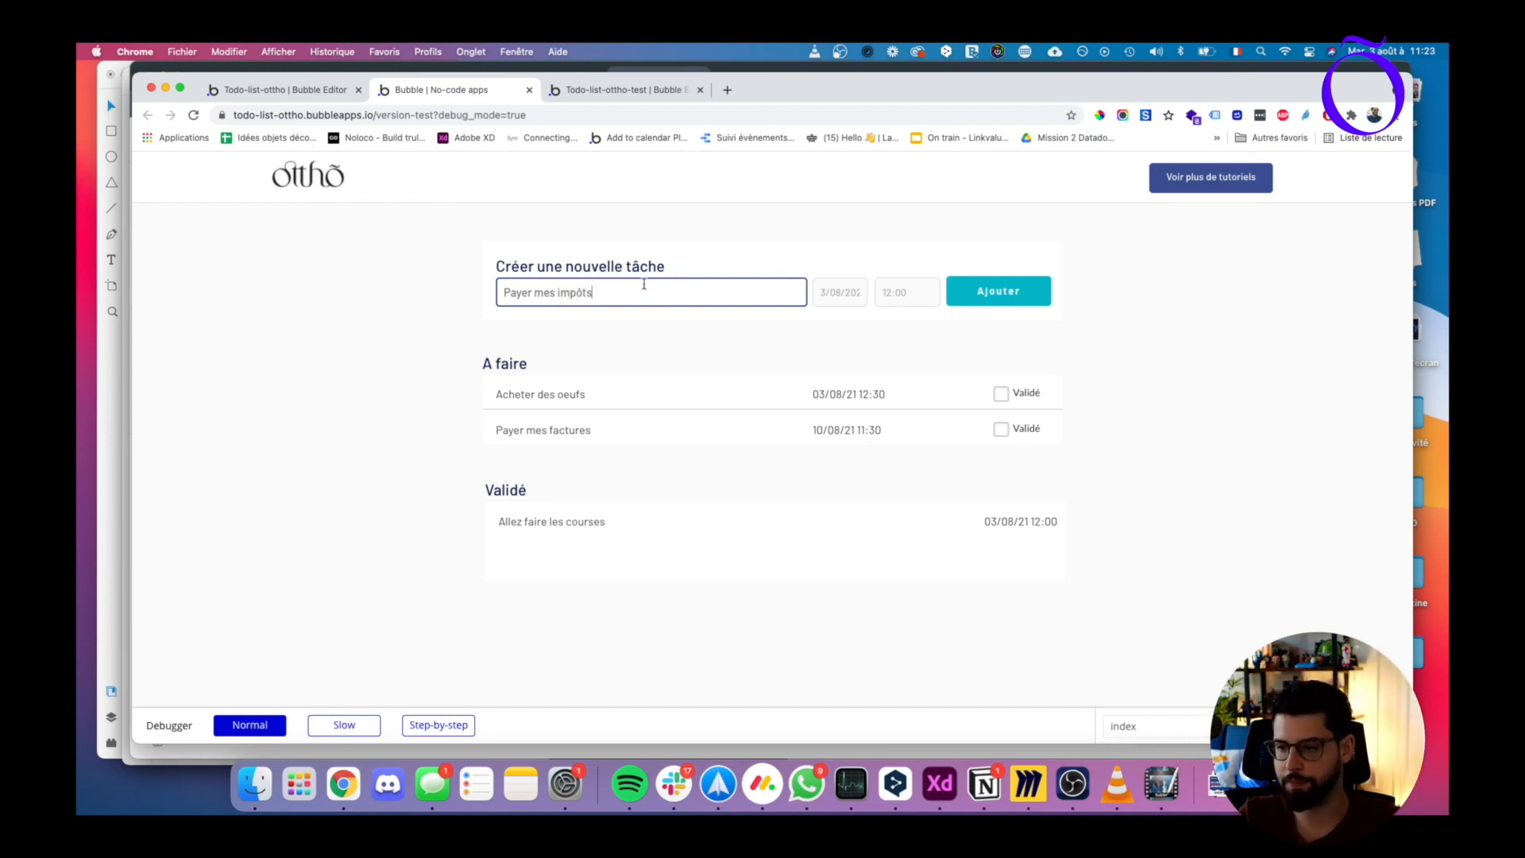
pyautogui.click(847, 300)
pyautogui.click(918, 408)
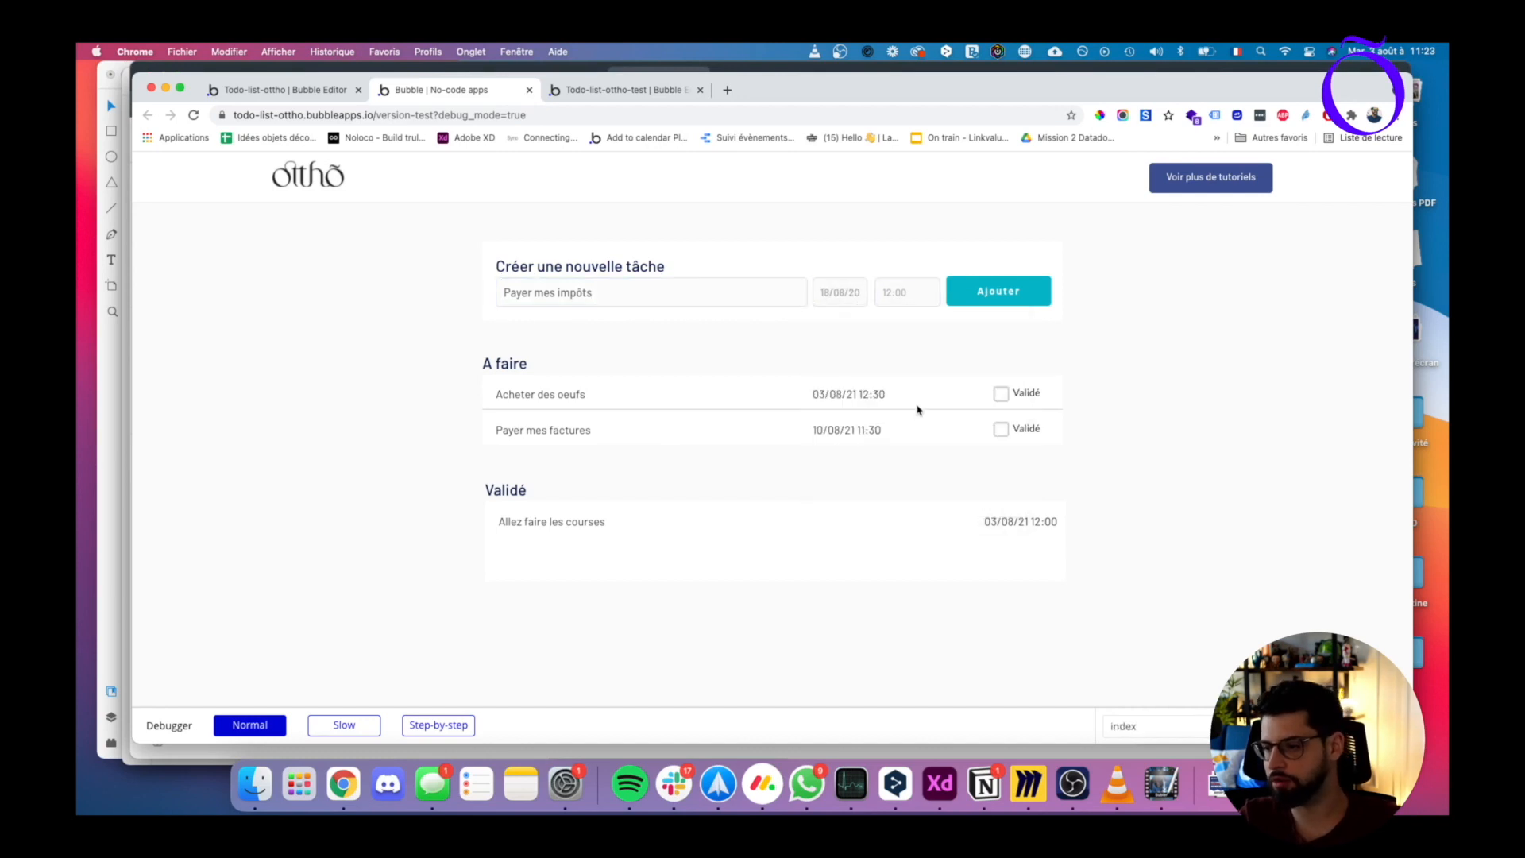
pyautogui.click(899, 295)
pyautogui.click(872, 449)
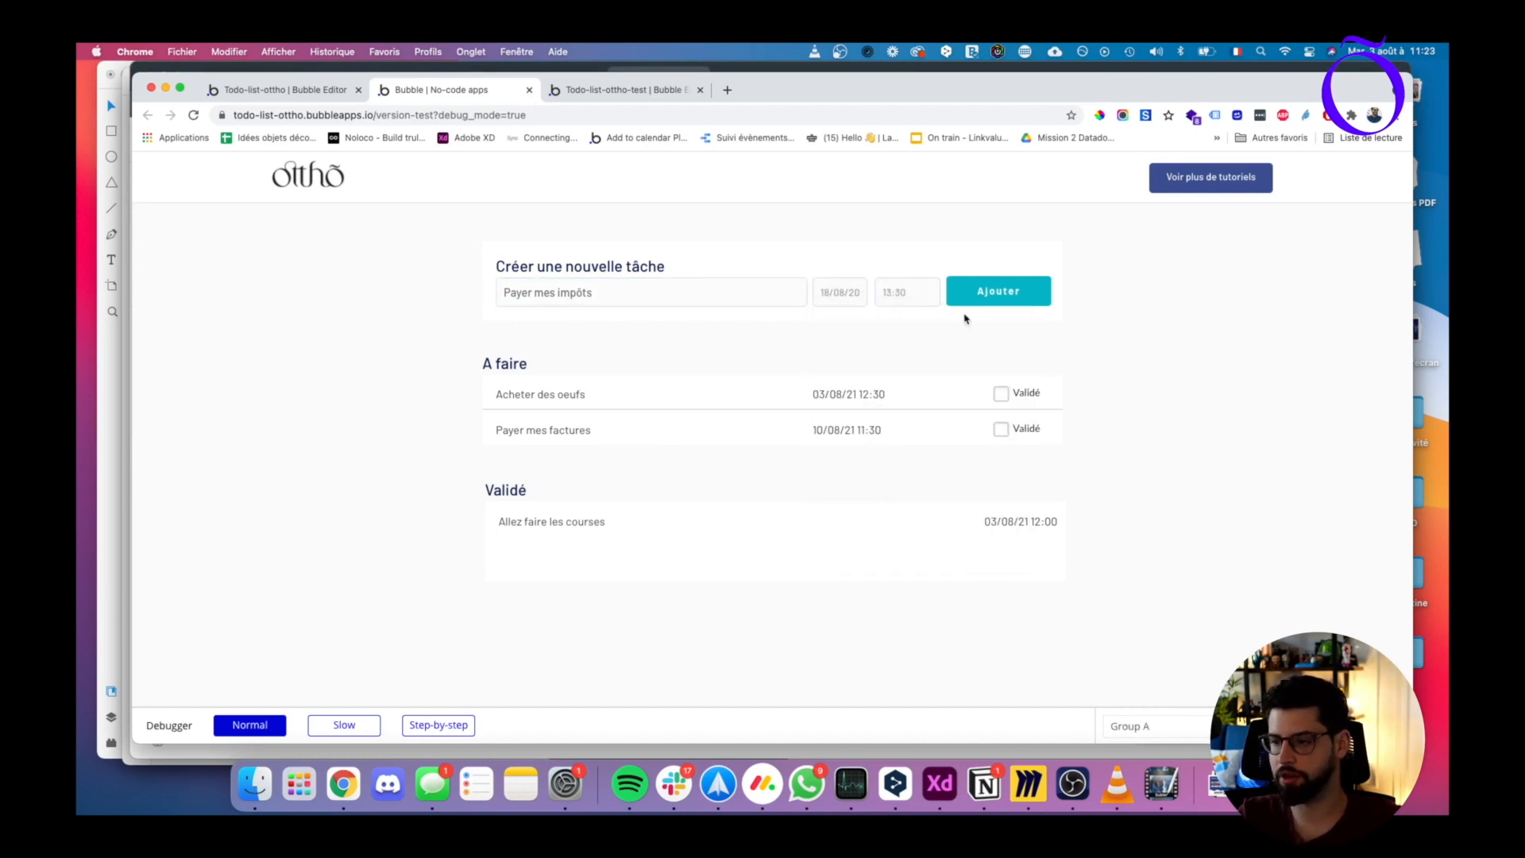
pyautogui.click(998, 291)
# - Mark the tasks "Acheter des oeufs" and "Payer mes factures" as validated in the A faire list
pyautogui.scroll(-2, 829, 381)
pyautogui.scroll(-1, 839, 321)
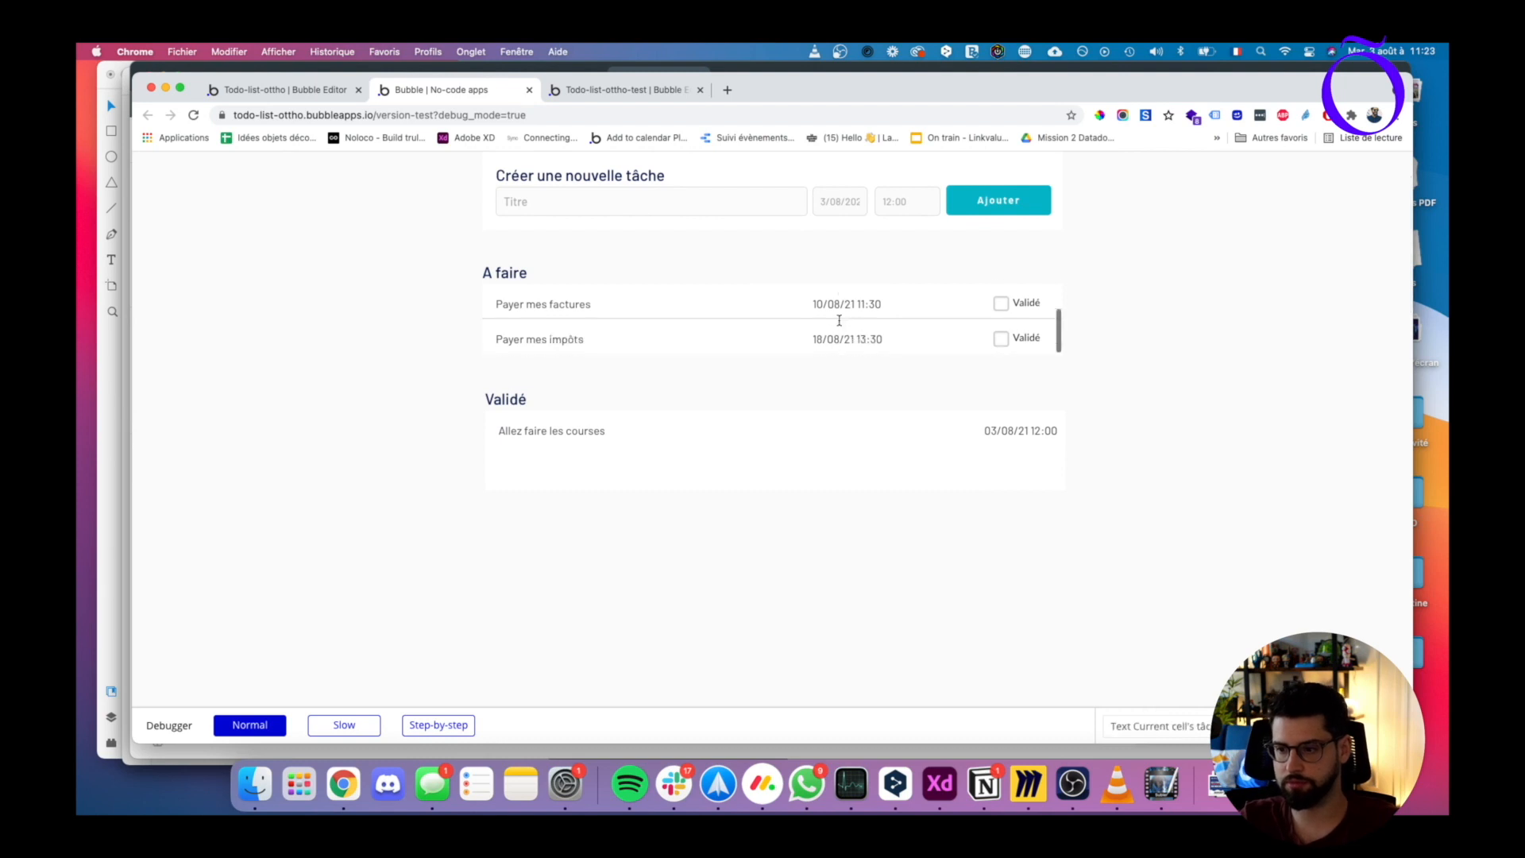
pyautogui.scroll(3, 849, 334)
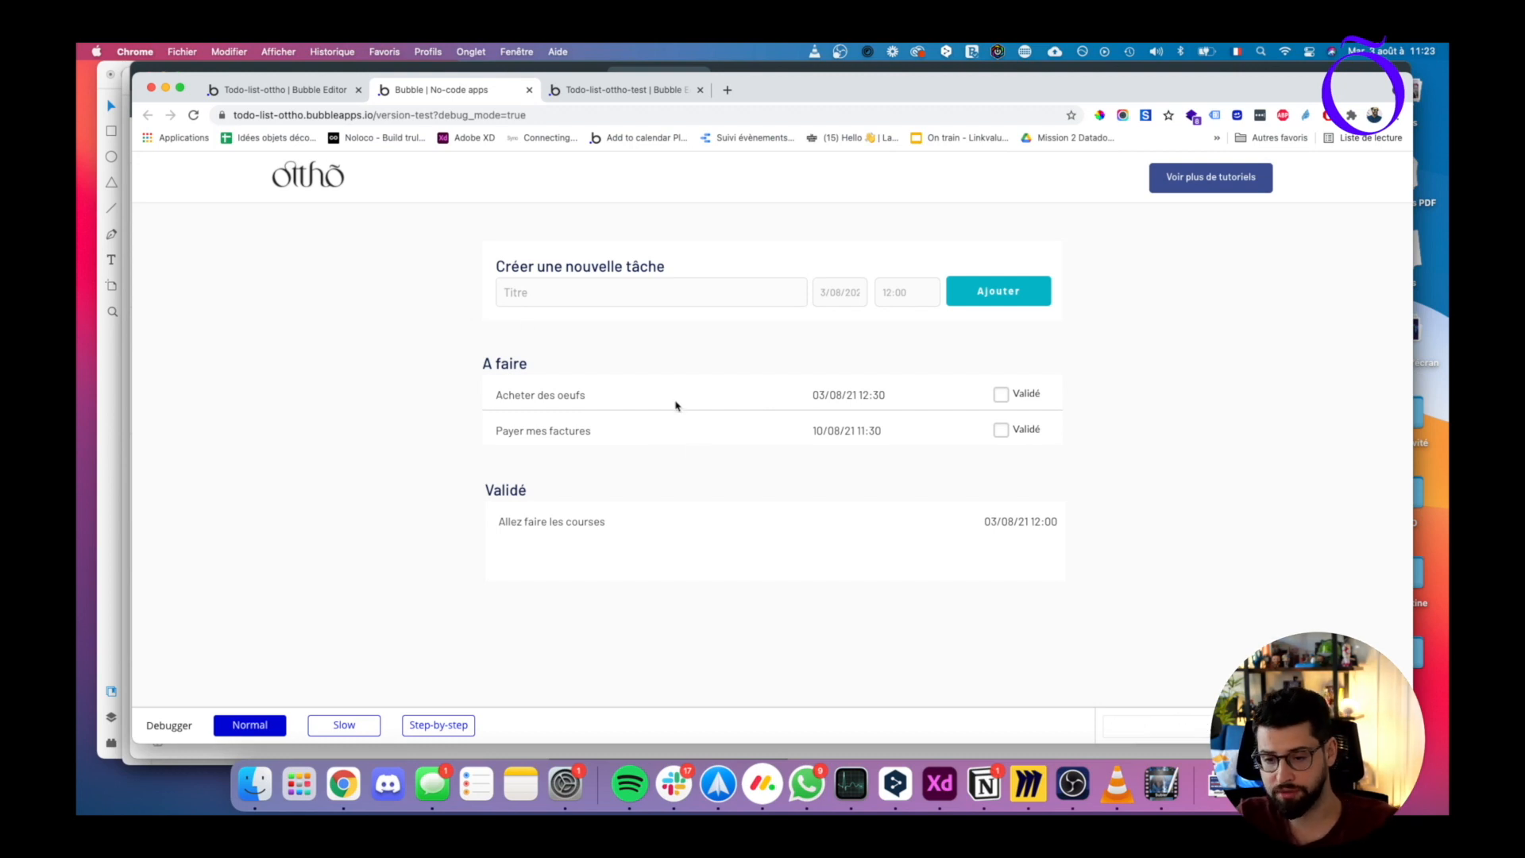
pyautogui.click(1001, 394)
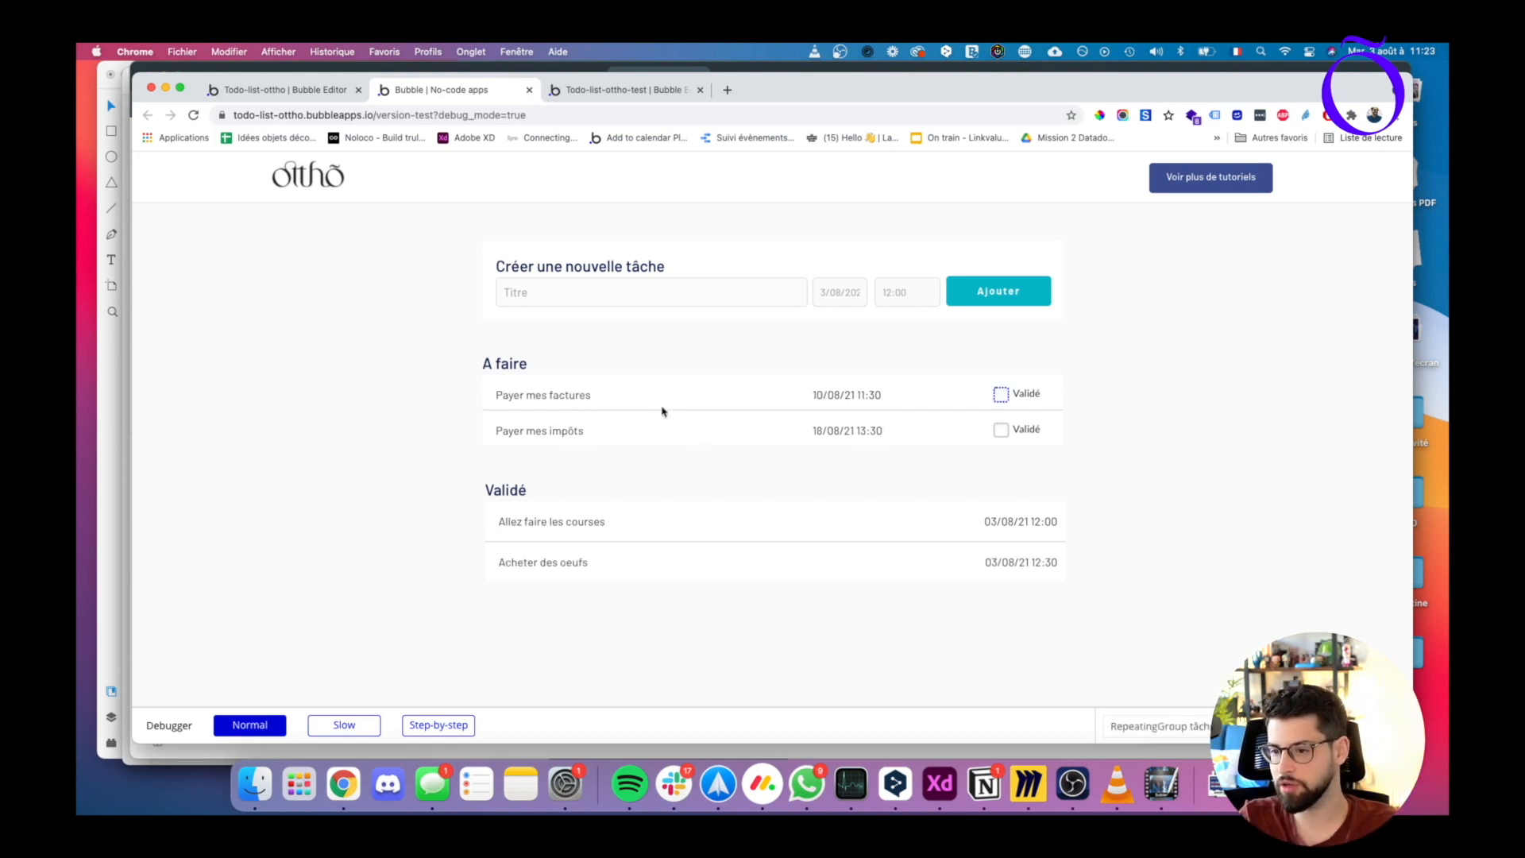
pyautogui.click(1001, 394)
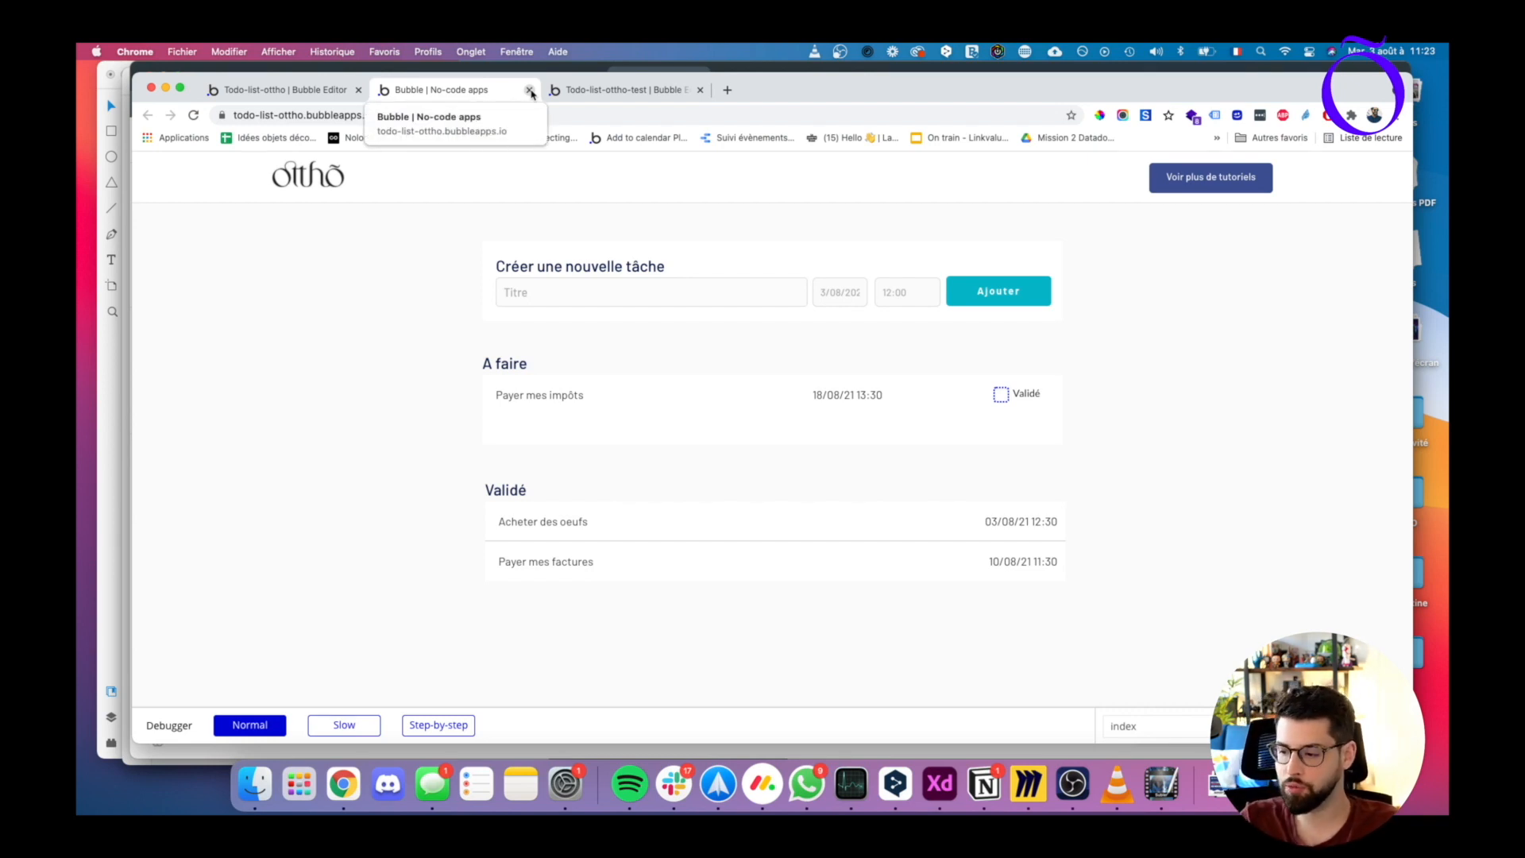
# - Switch to the Todo-list-ottho-test editor and view the properties of the empty index page
pyautogui.click(567, 94)
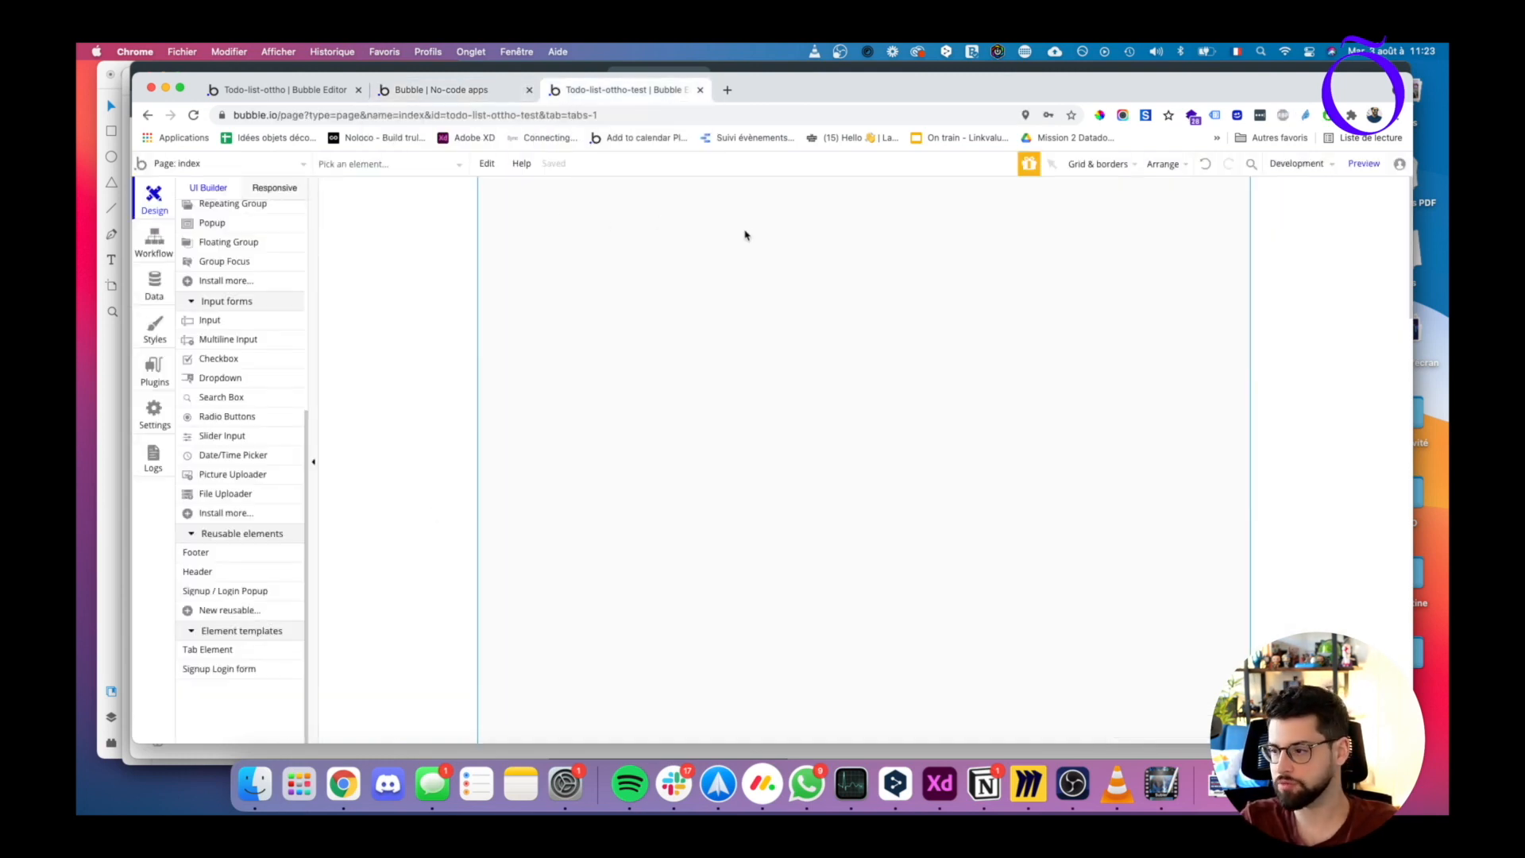
pyautogui.doubleClick(647, 278)
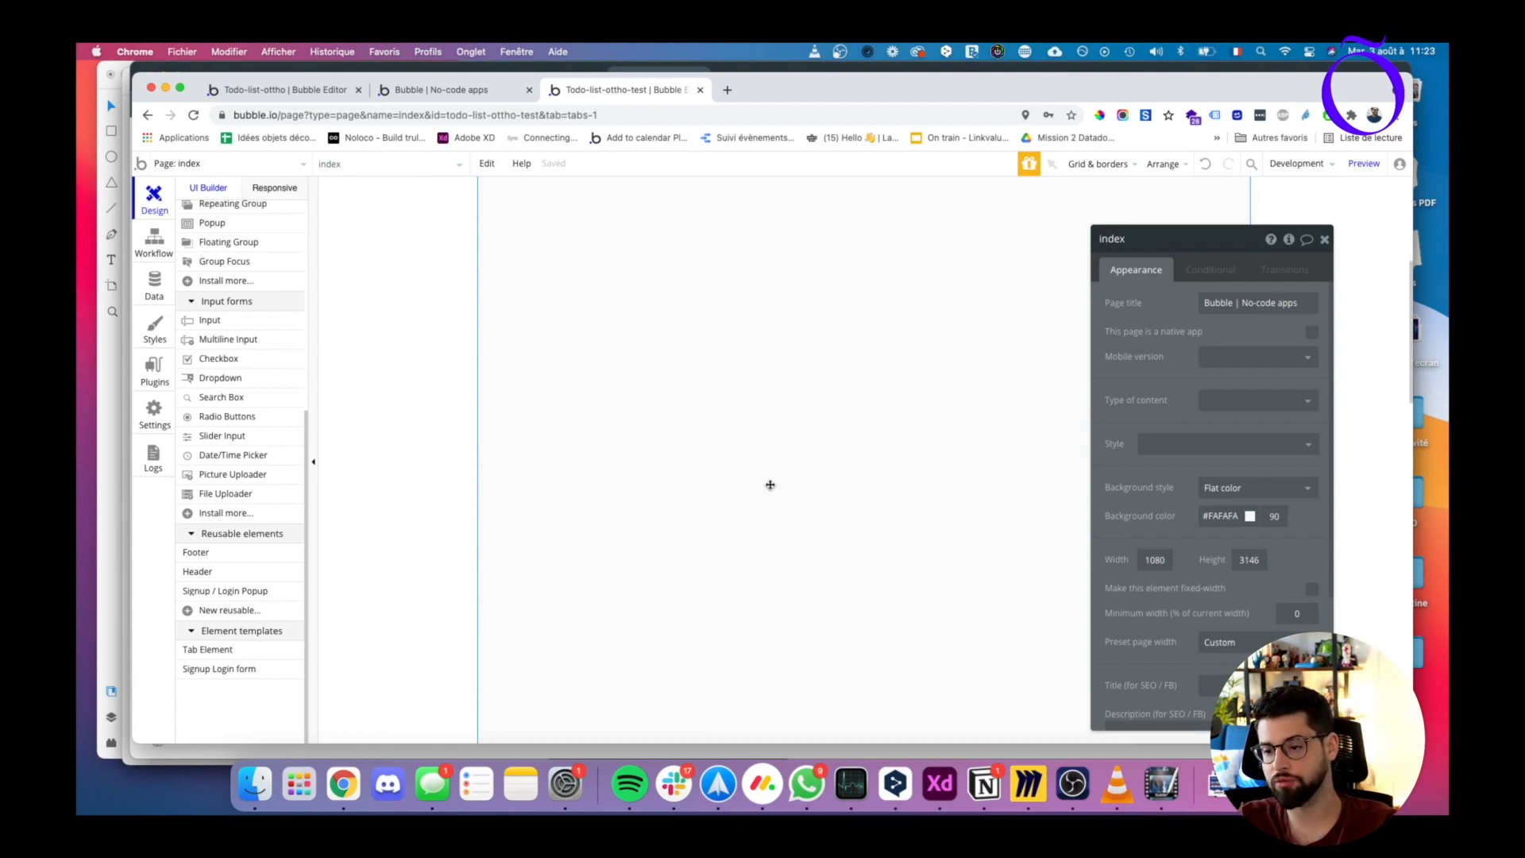
pyautogui.click(374, 374)
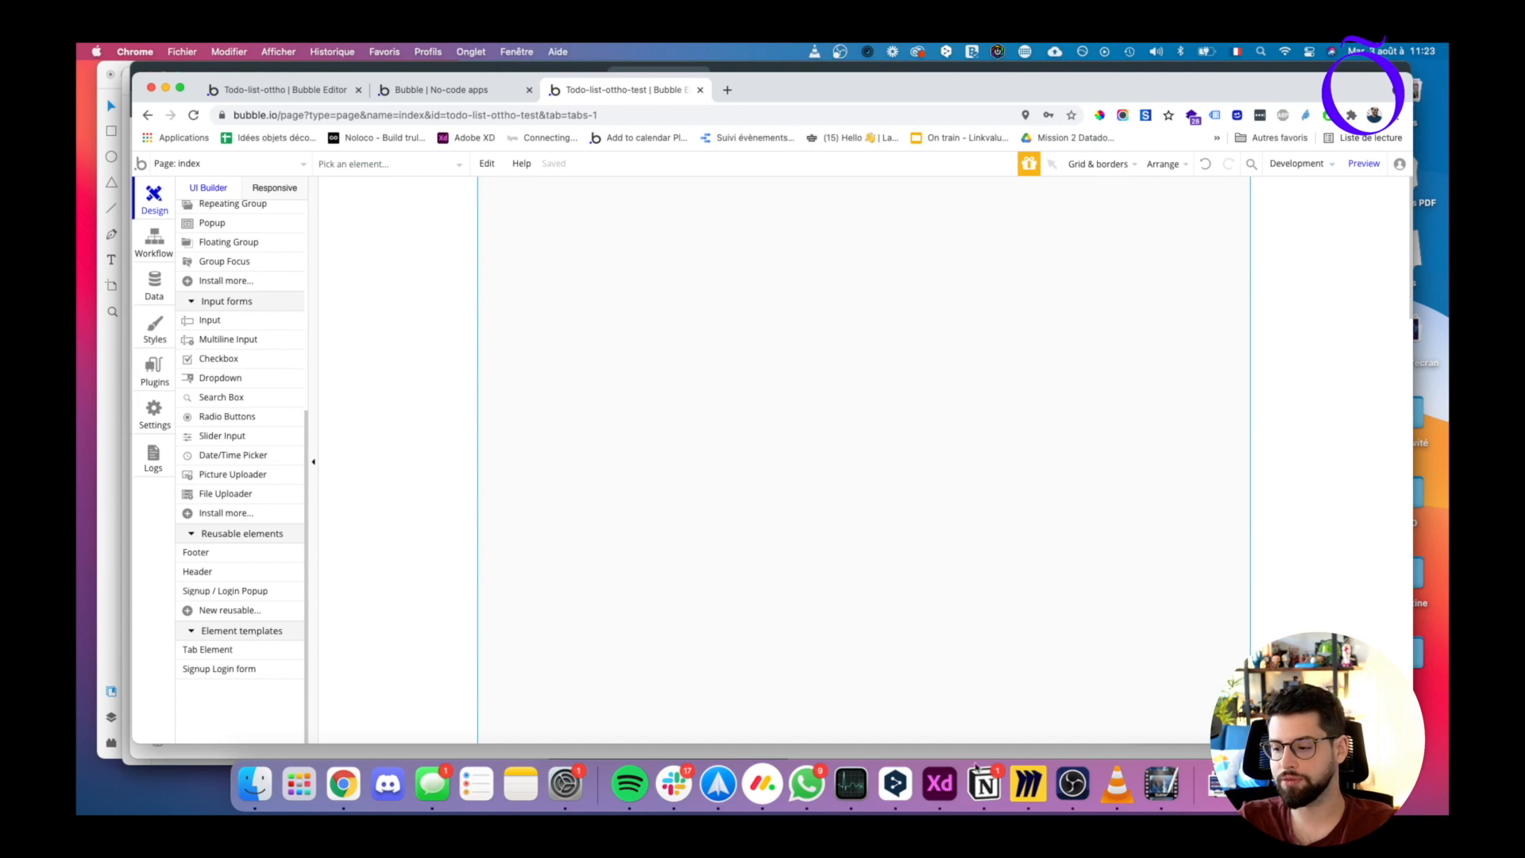
# - Switch to Miro and examine the Tâches mind map, going through its Titre, Échéance and Réalisé fields and their types
pyautogui.click(1028, 786)
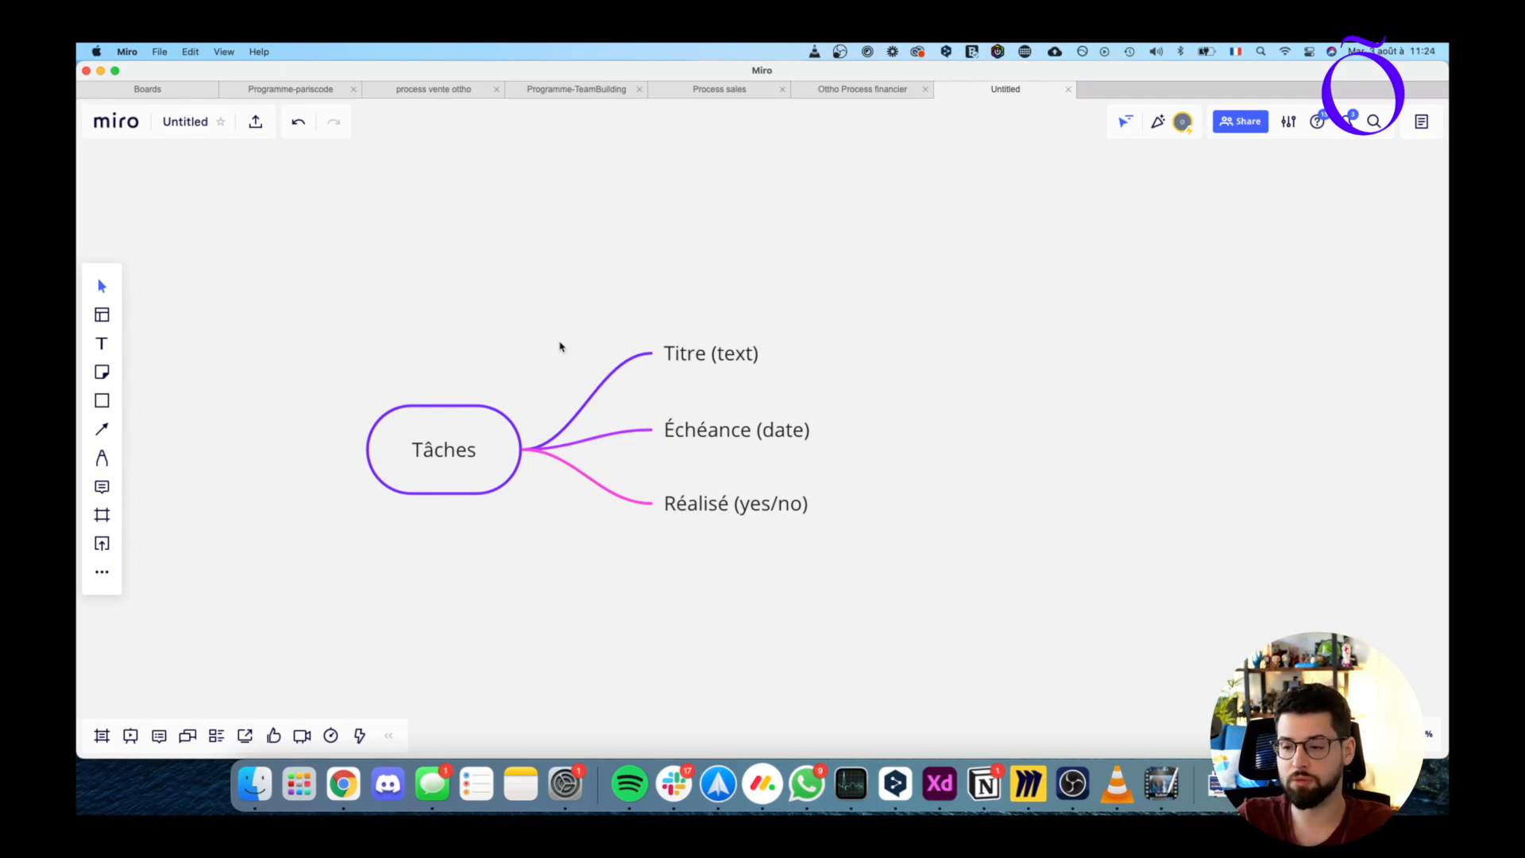
pyautogui.doubleClick(728, 357)
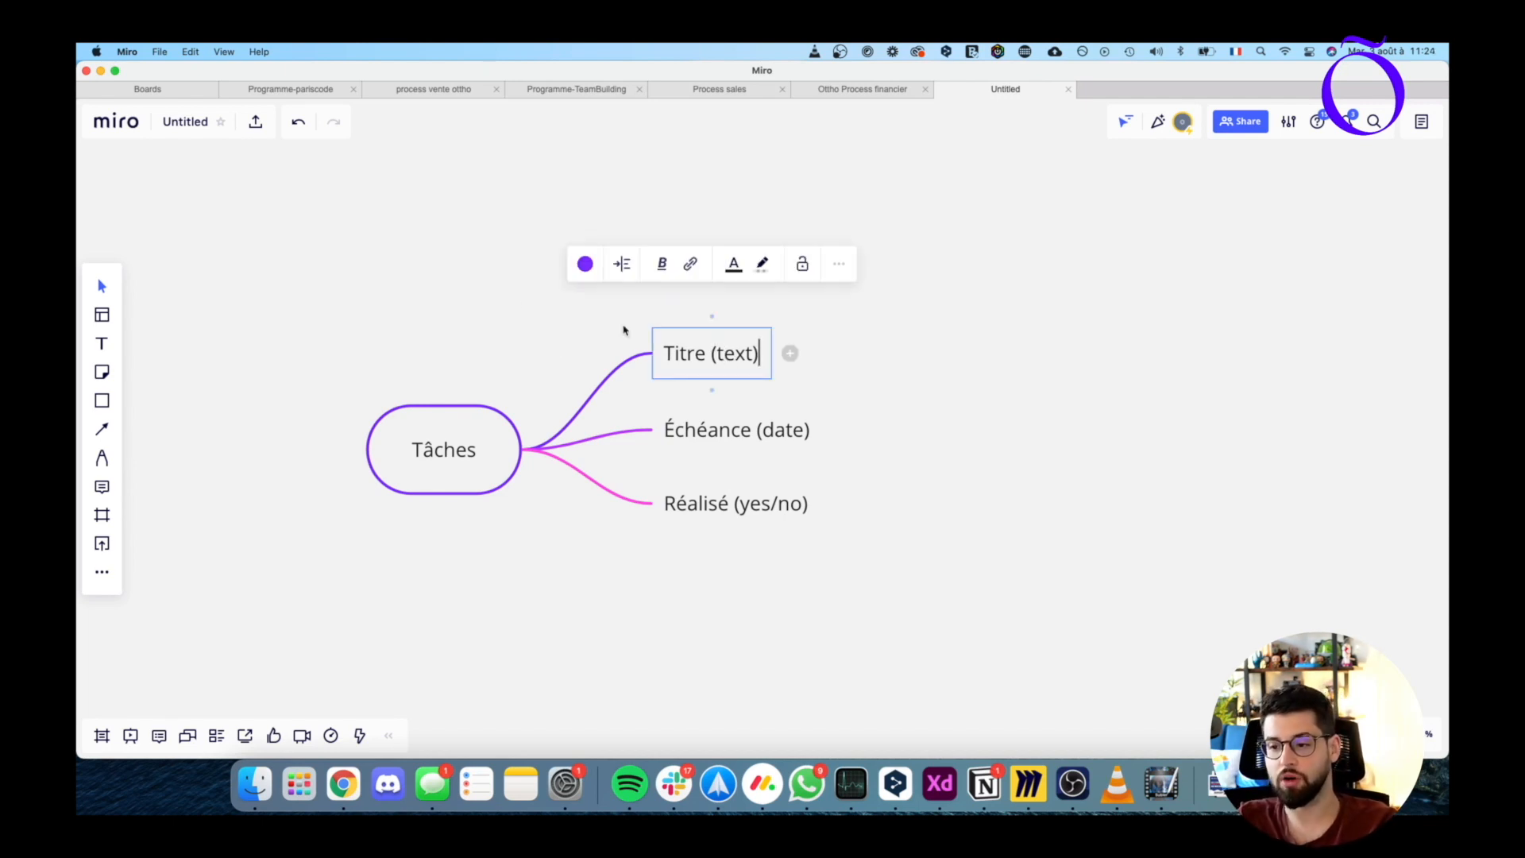
pyautogui.click(523, 351)
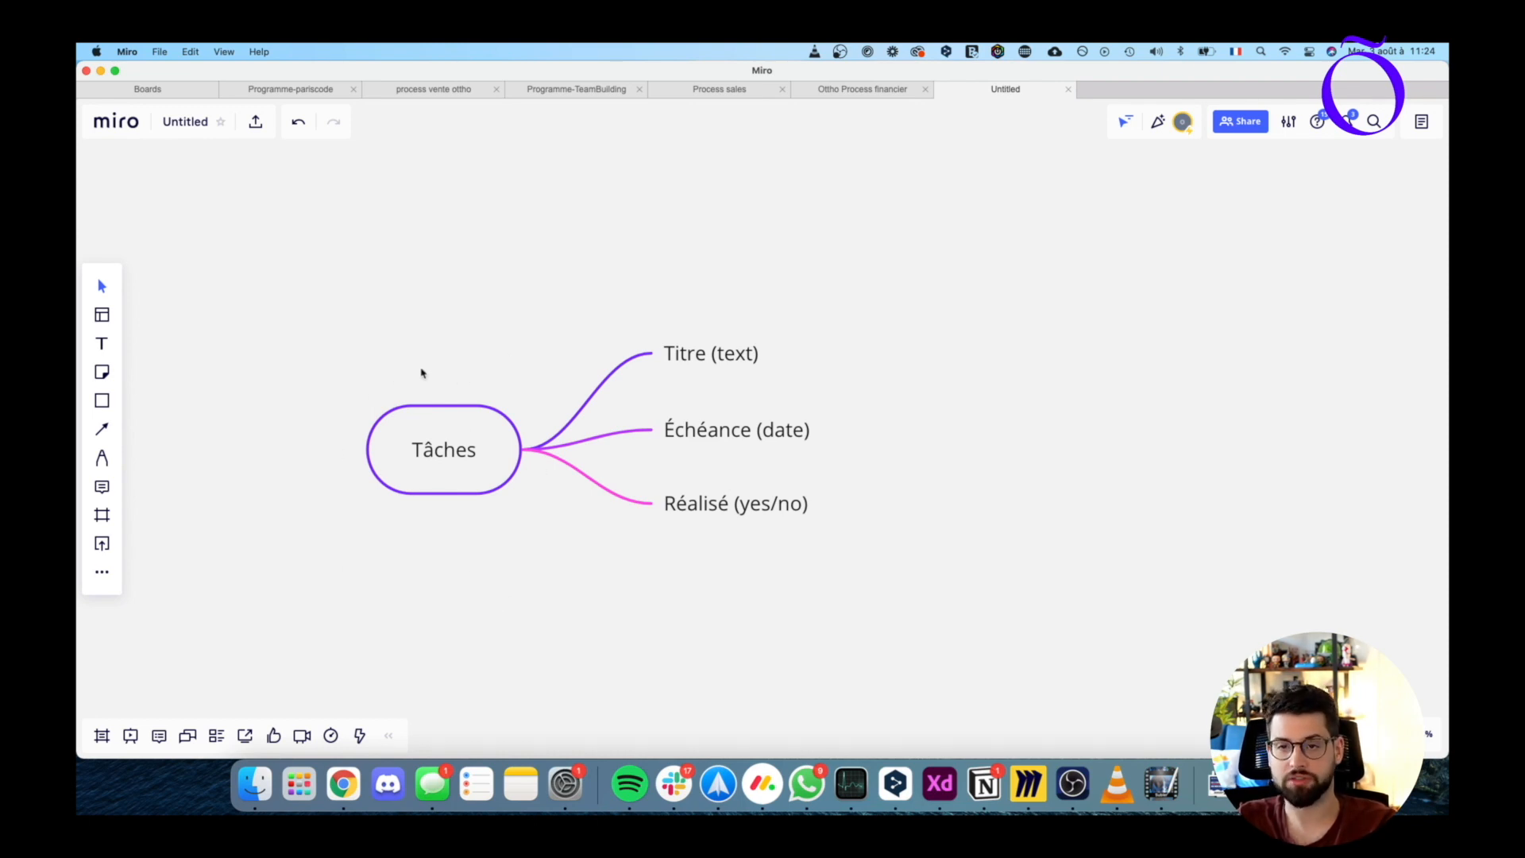
pyautogui.click(703, 355)
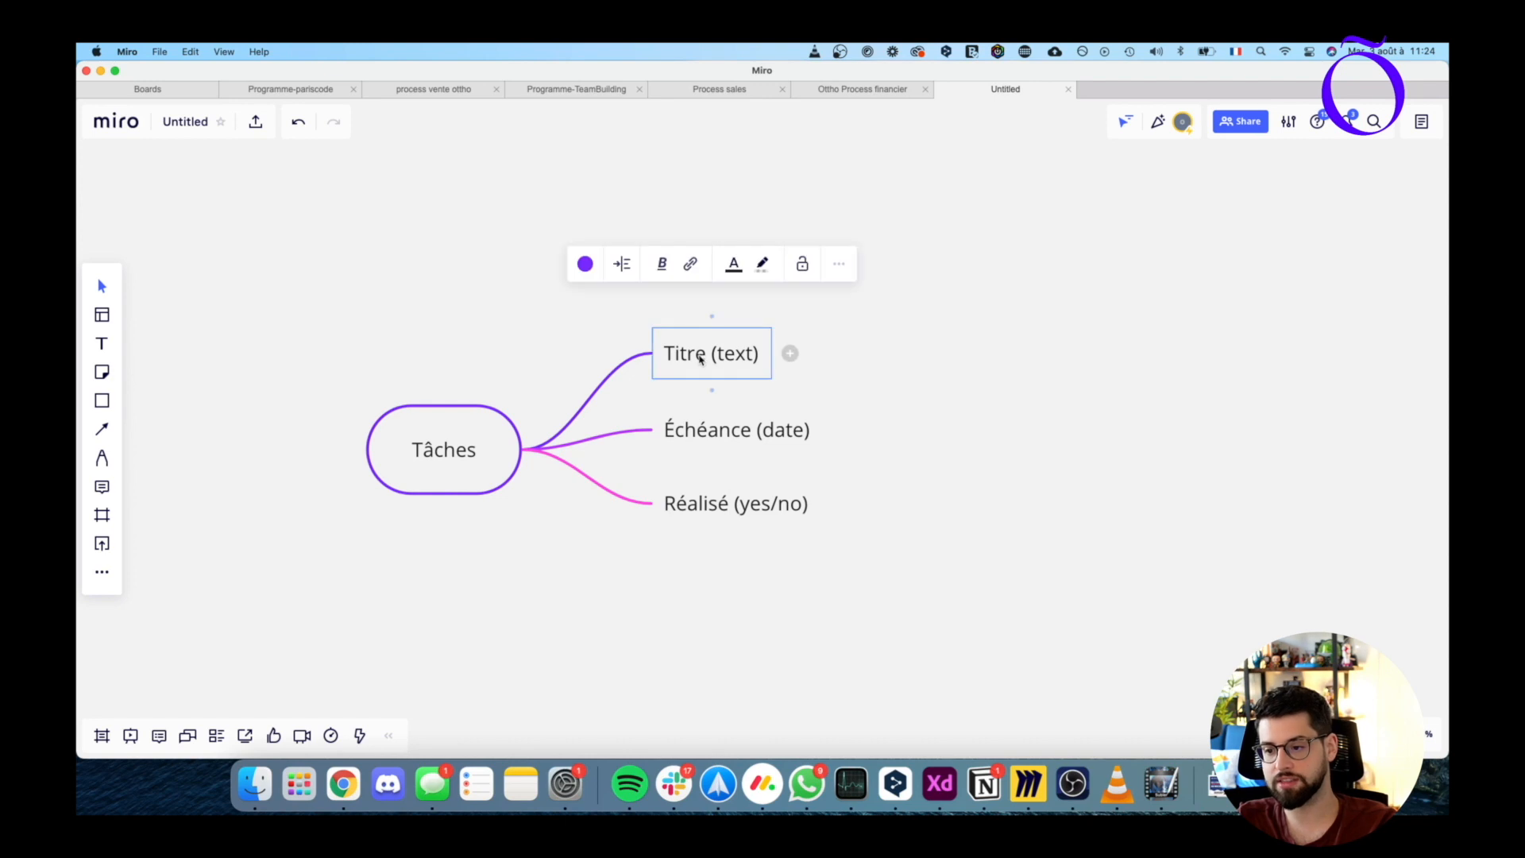
pyautogui.click(709, 427)
pyautogui.click(705, 502)
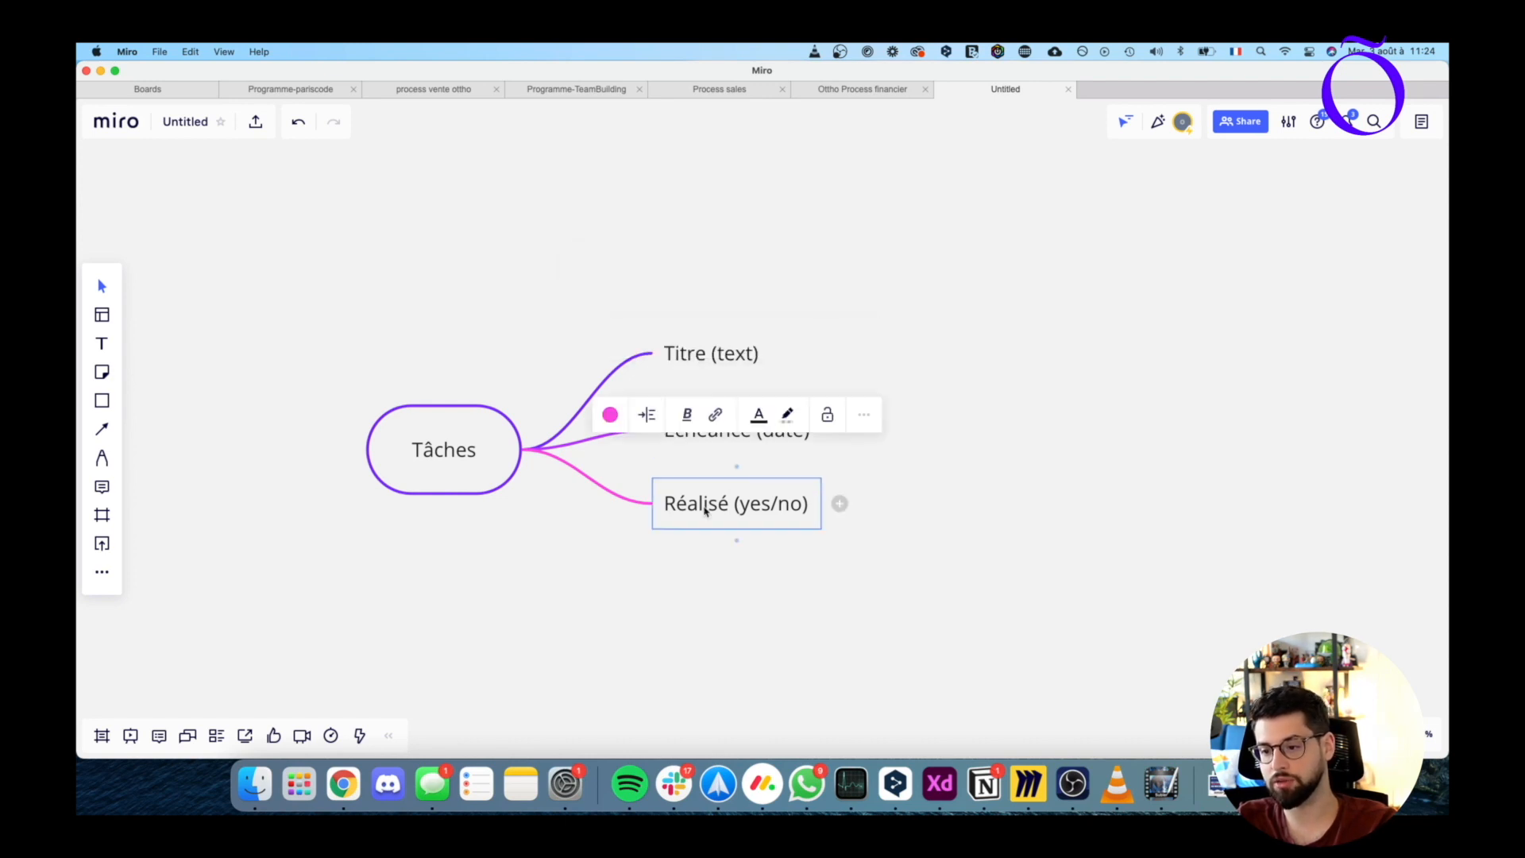
pyautogui.click(685, 360)
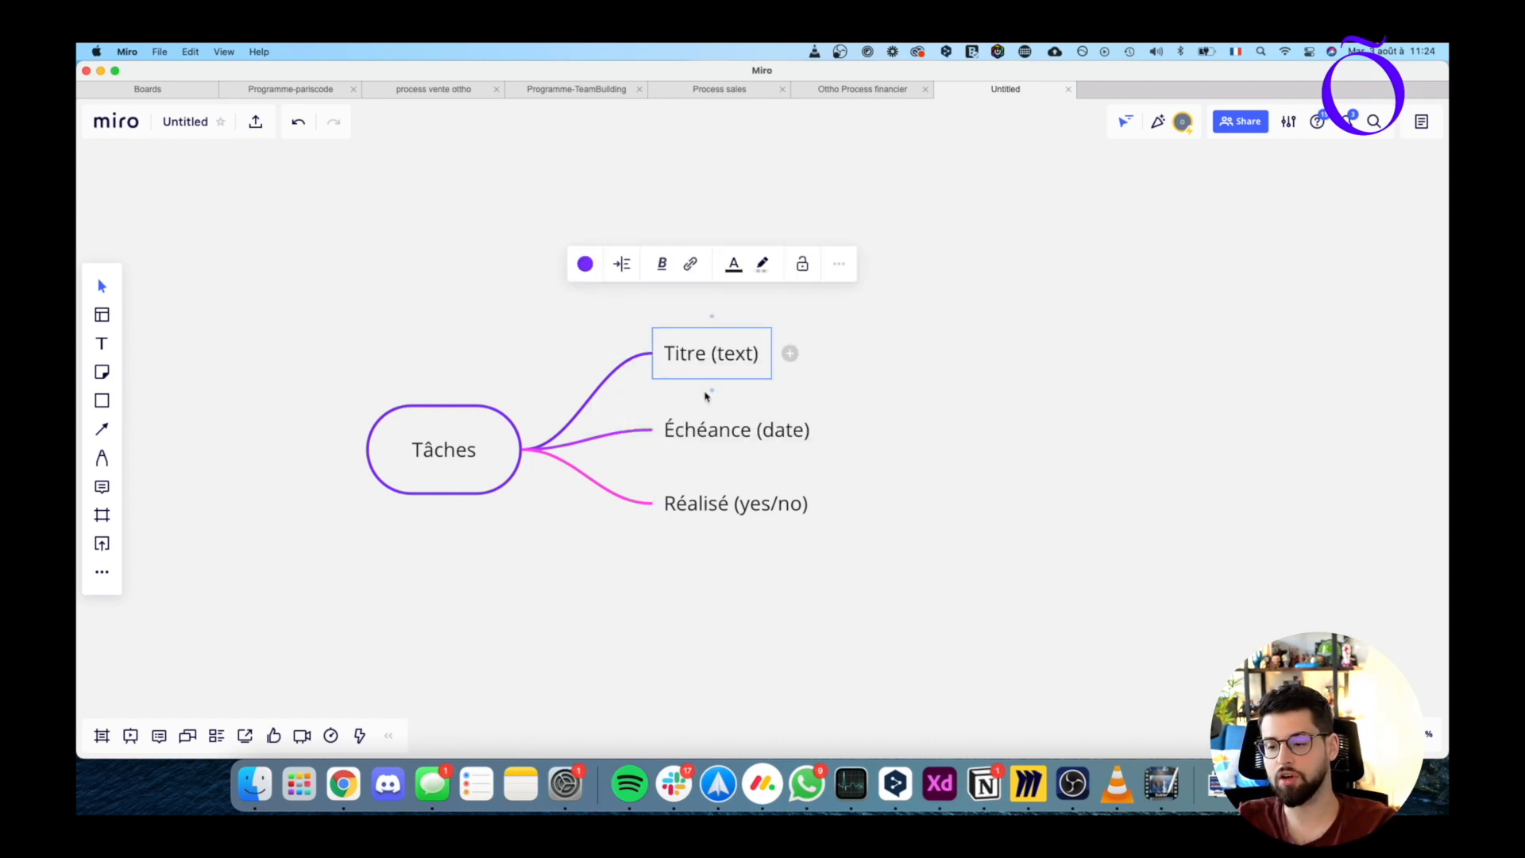
pyautogui.click(710, 438)
pyautogui.click(712, 503)
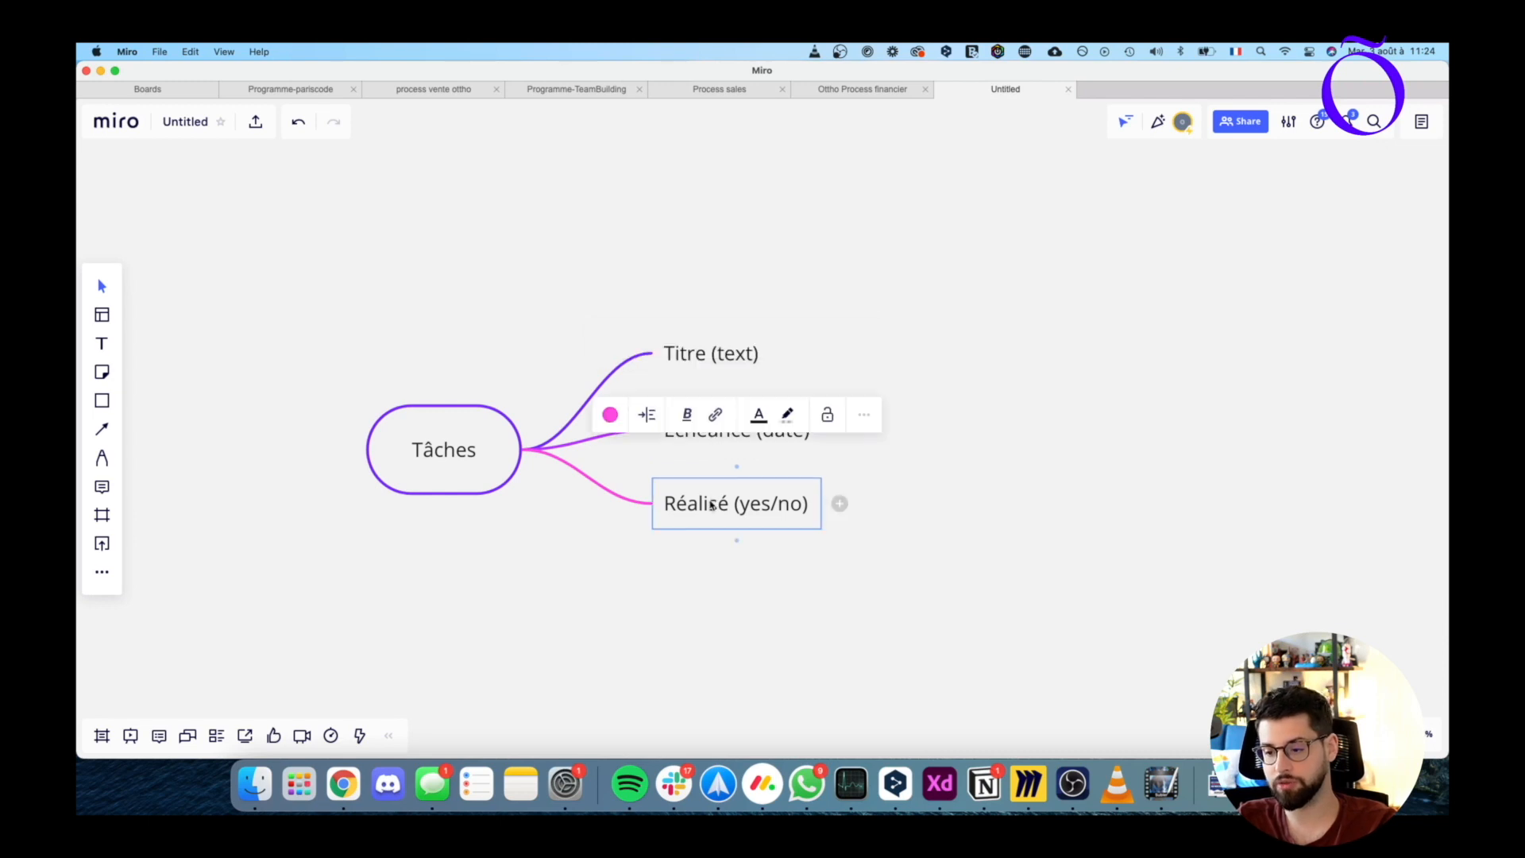
pyautogui.click(696, 359)
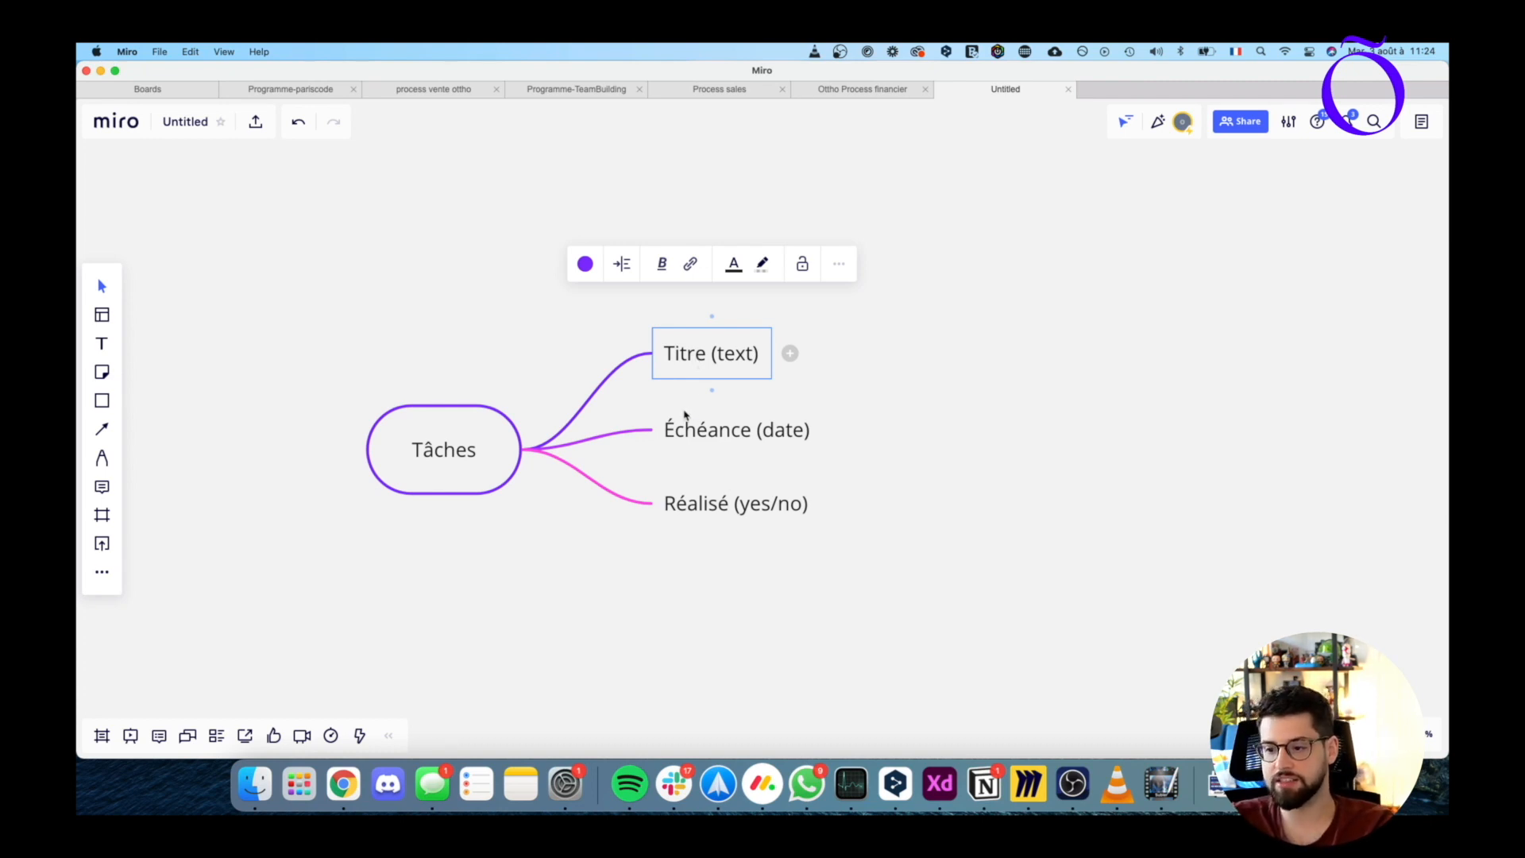
pyautogui.click(686, 431)
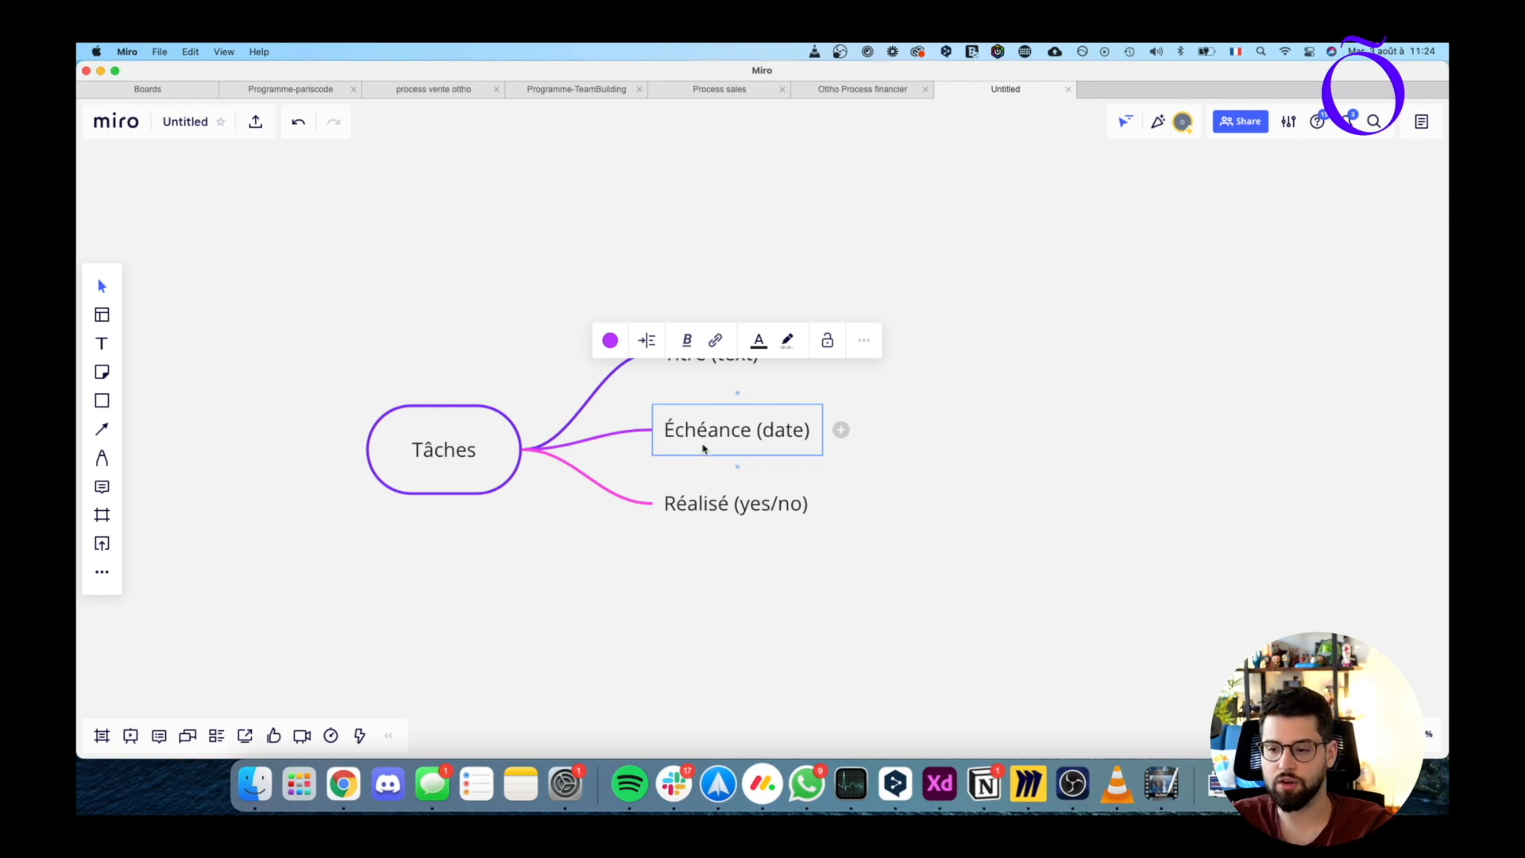
pyautogui.click(732, 501)
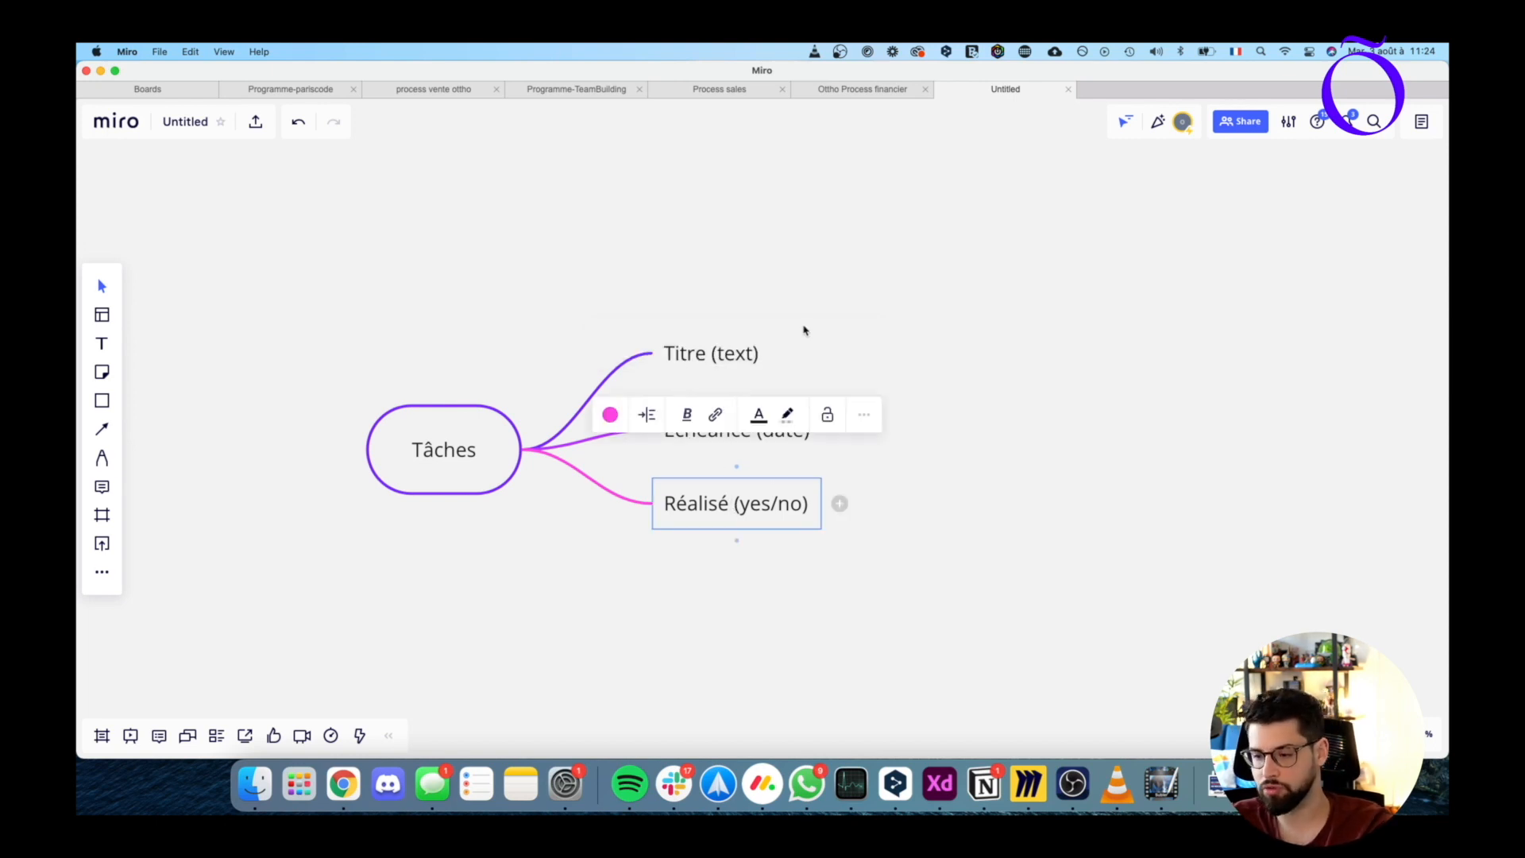
# - Return to the Bubble editor in Chrome and create a new custom data type named Tâche
pyautogui.hotkey('ctrl', 'Right')
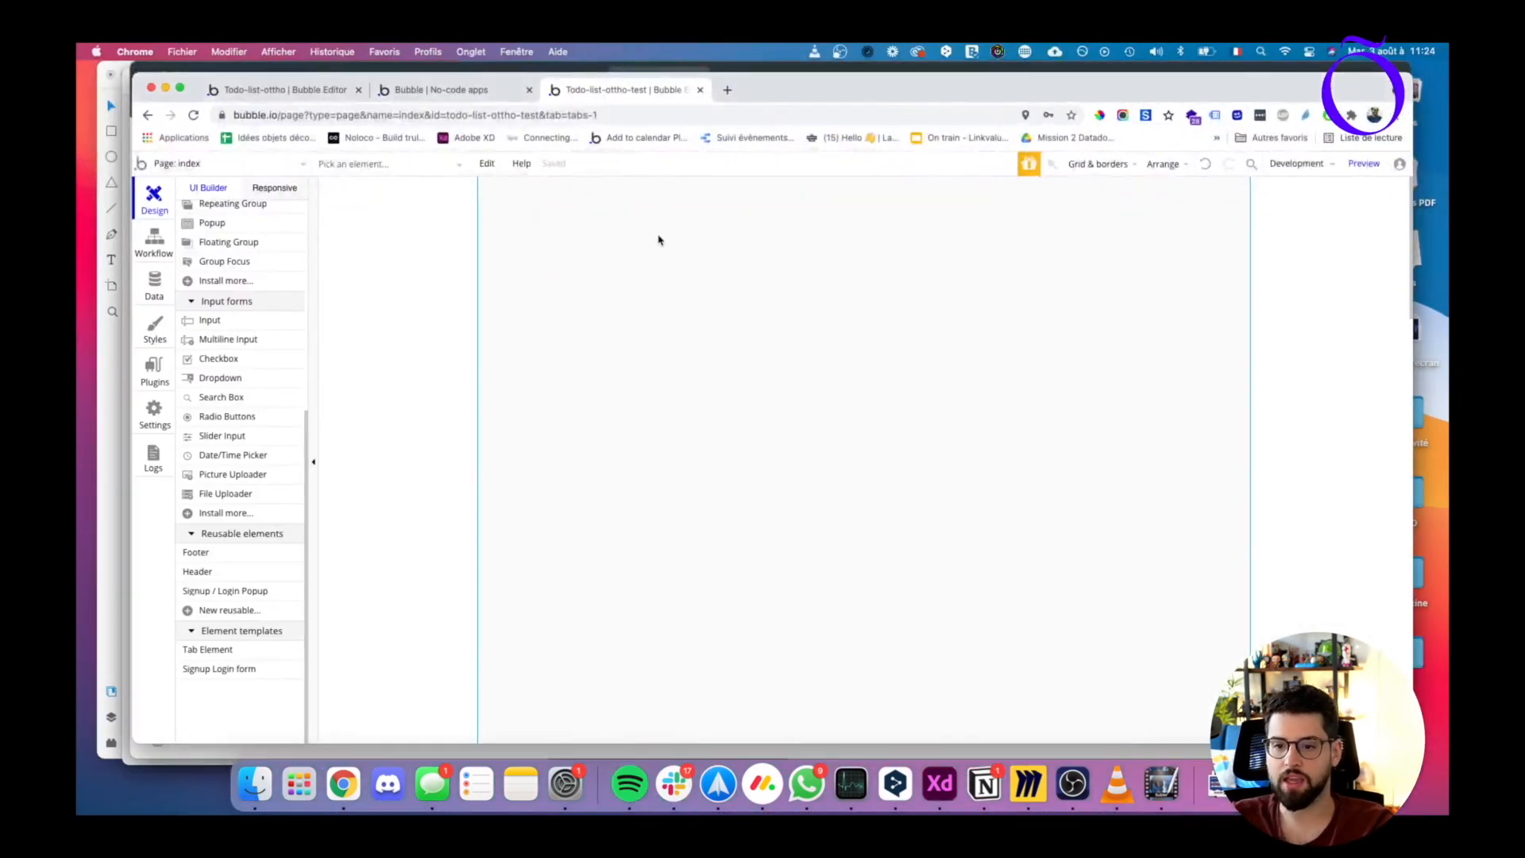
pyautogui.click(155, 284)
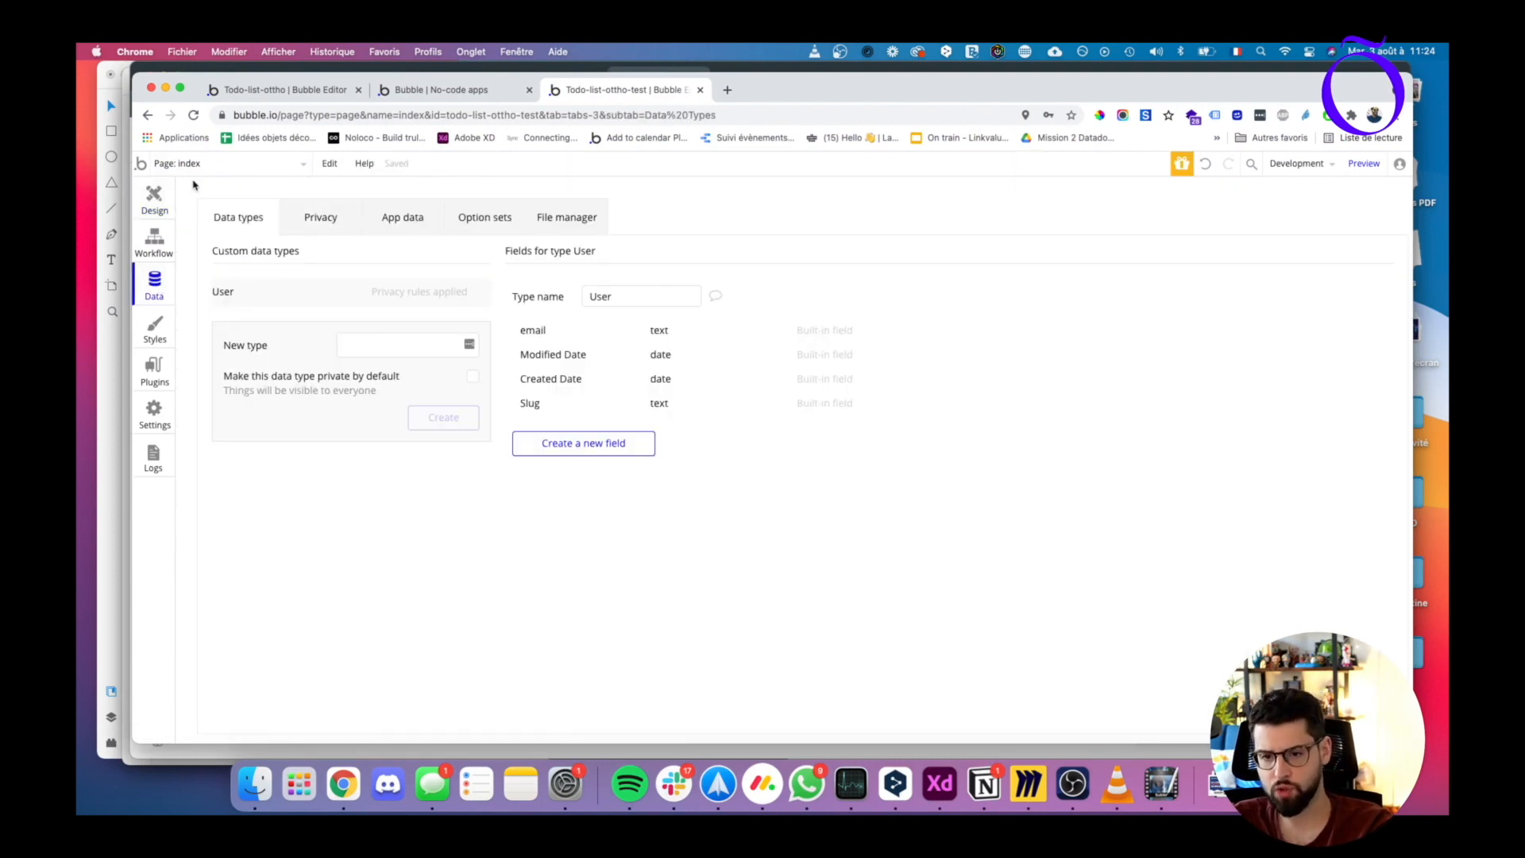
pyautogui.click(395, 347)
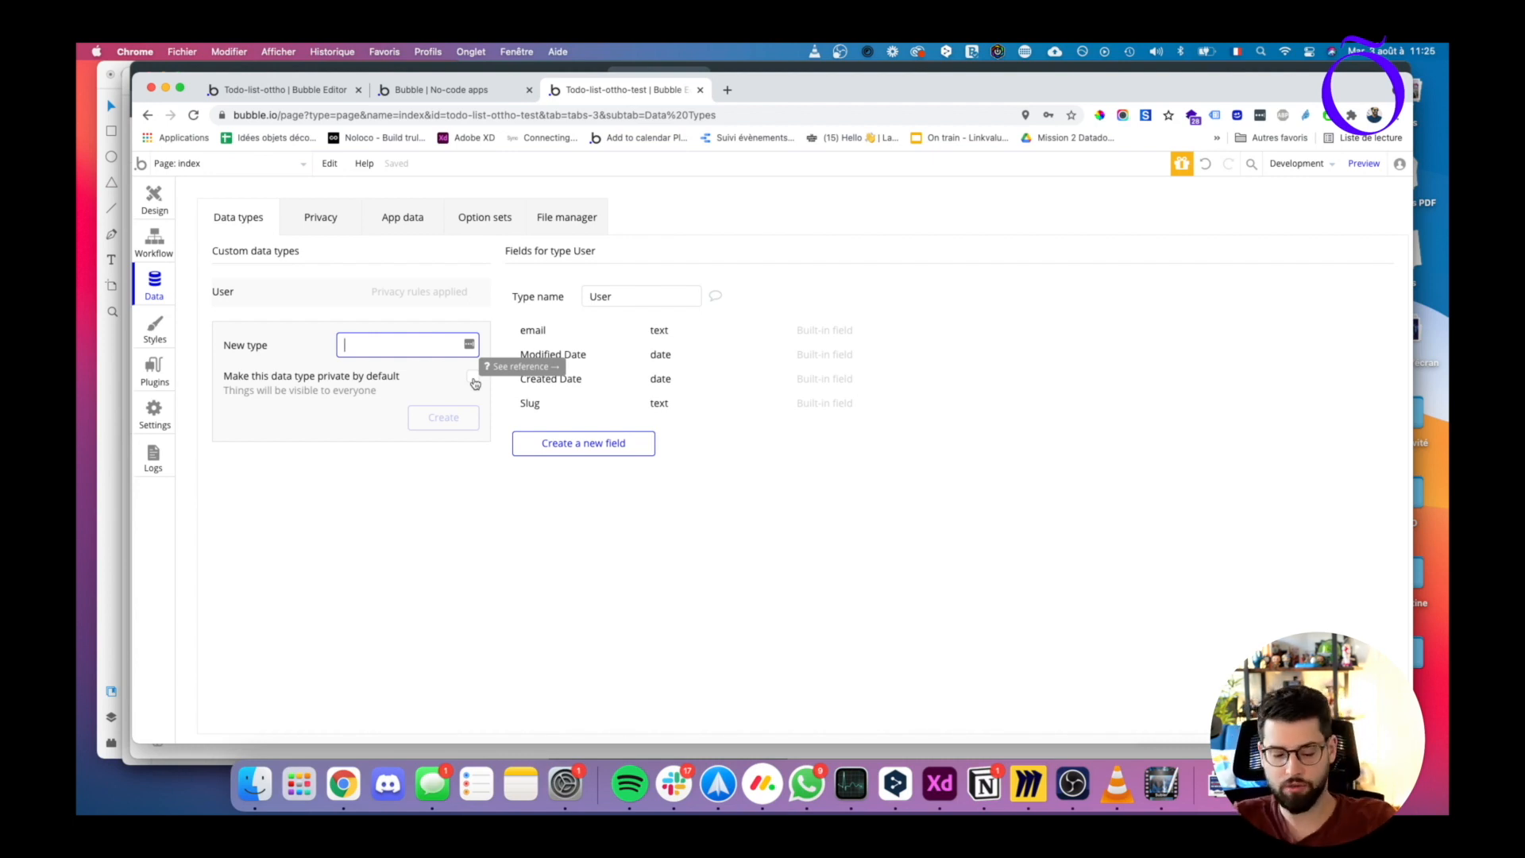
pyautogui.write('Tâches')
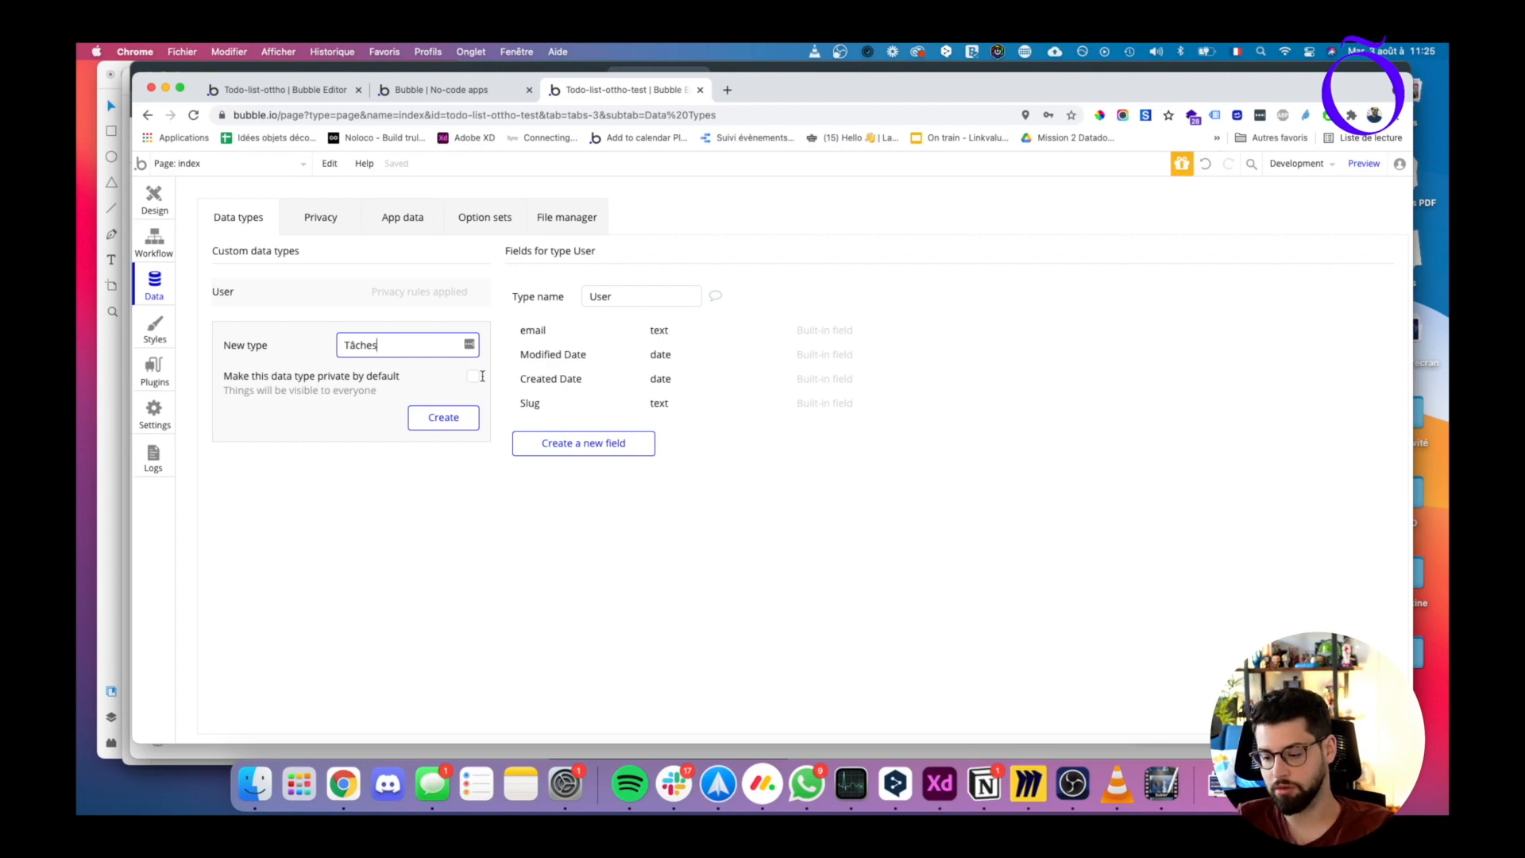
pyautogui.press('BackSpace')
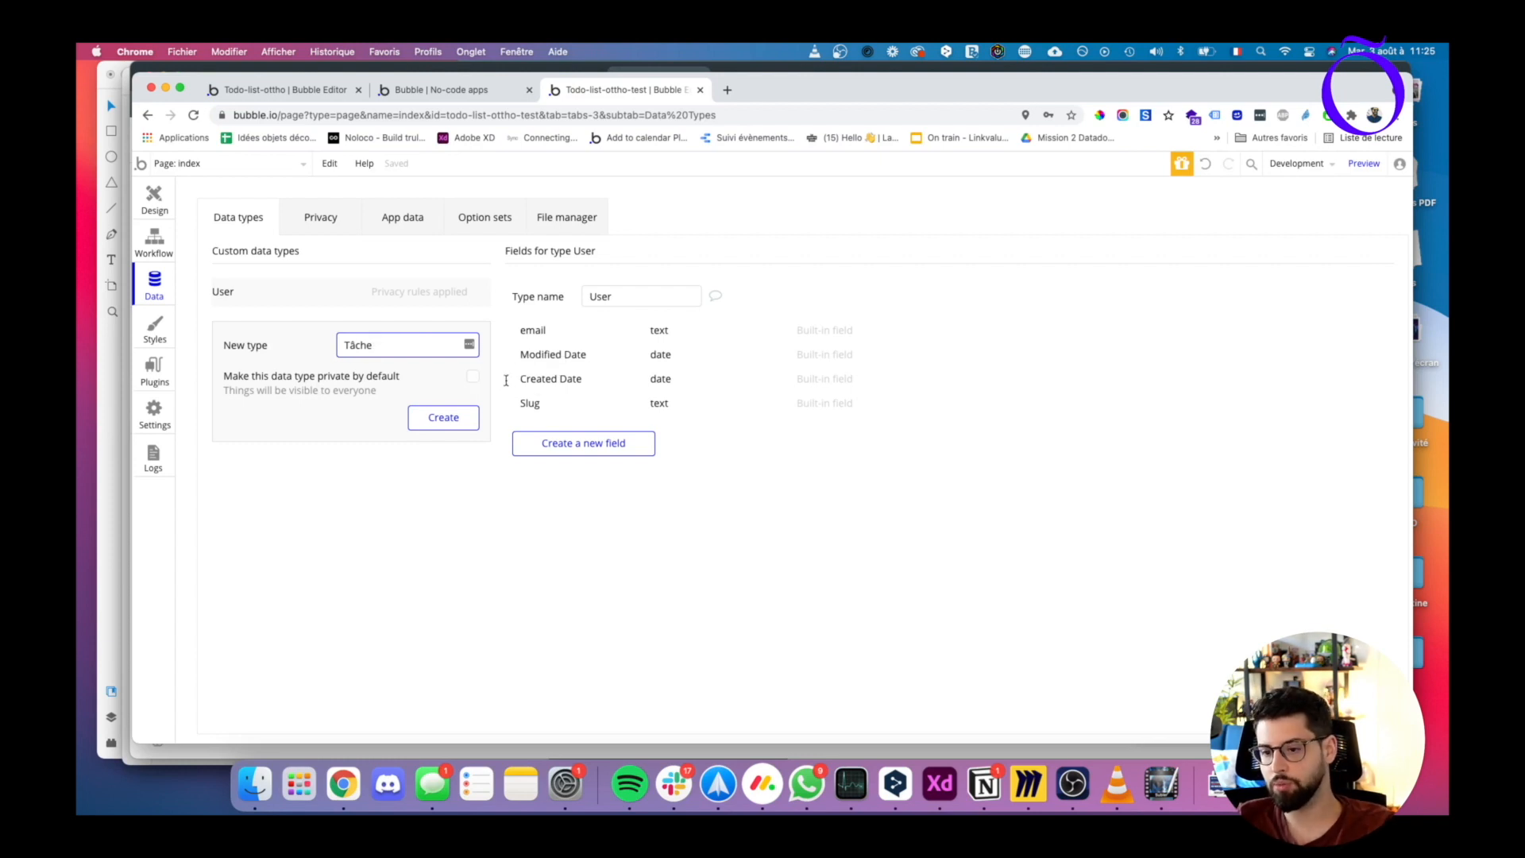
pyautogui.click(467, 419)
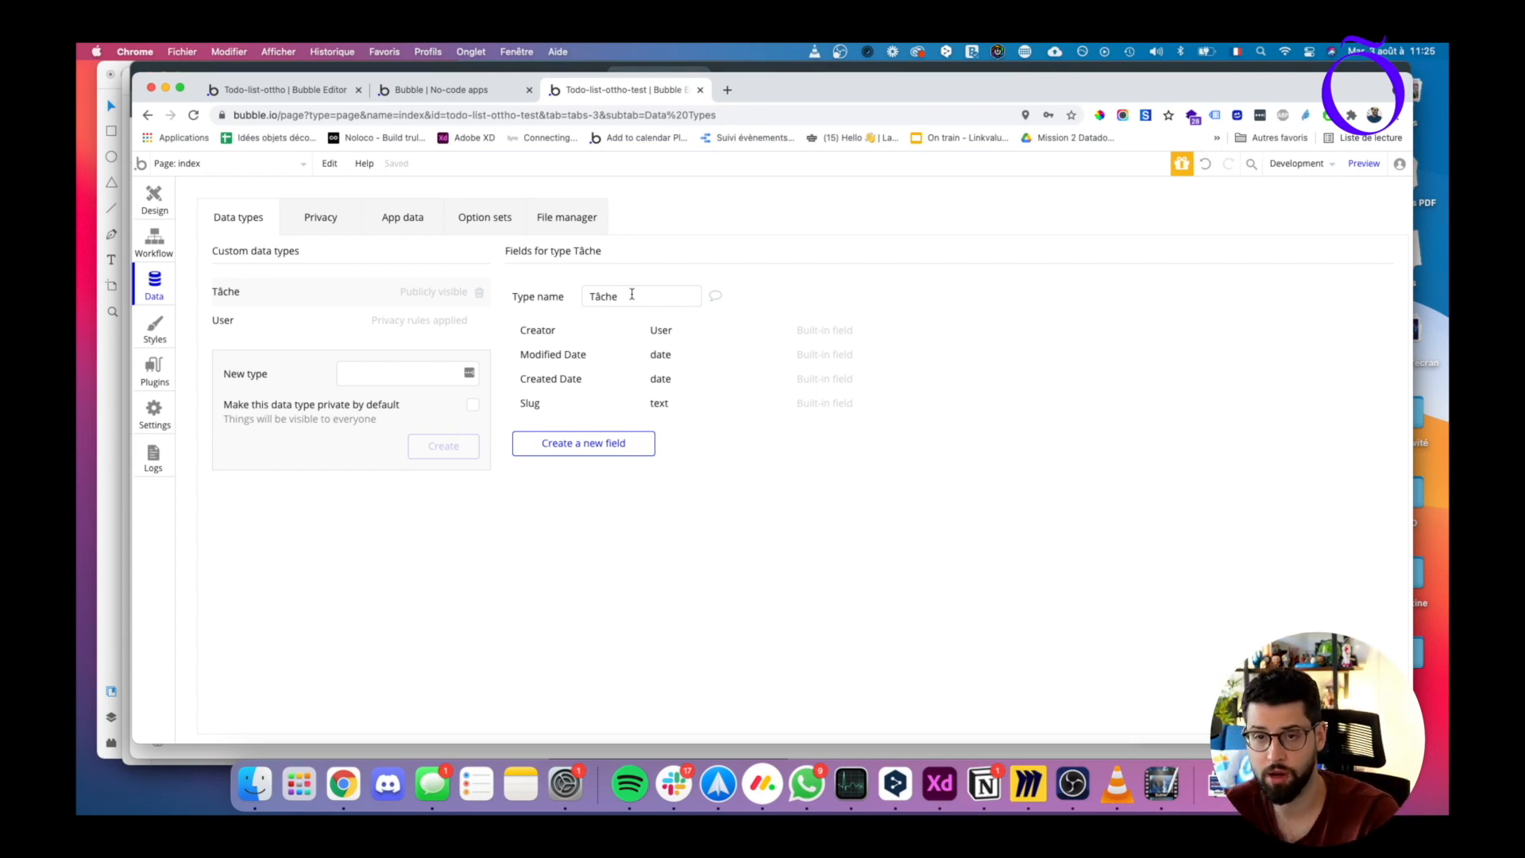
# - Create a field named Titre of type text on the Tâche data type
pyautogui.click(605, 448)
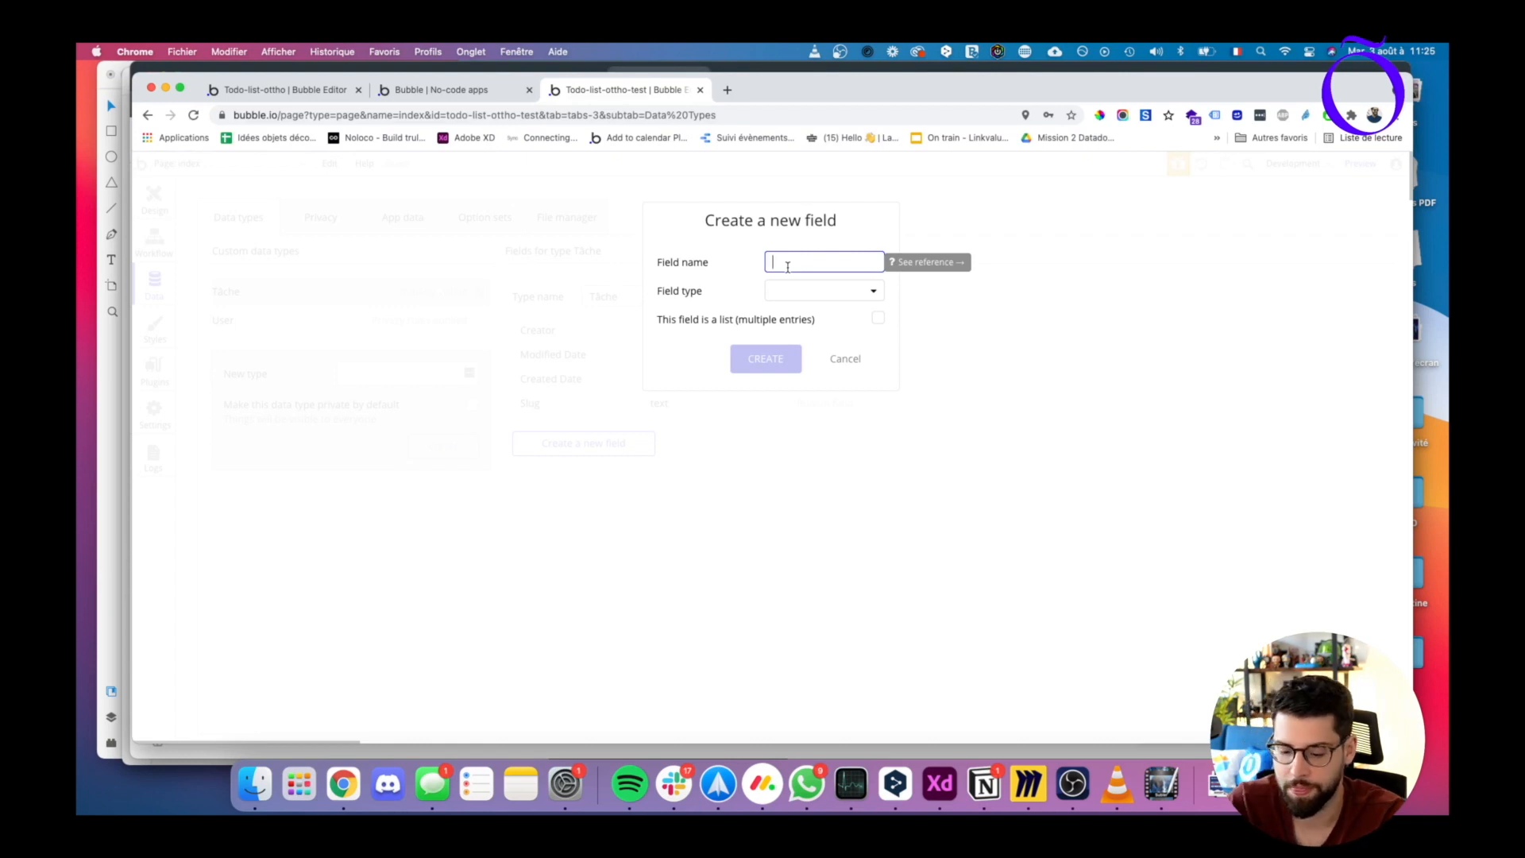
pyautogui.write('Titre')
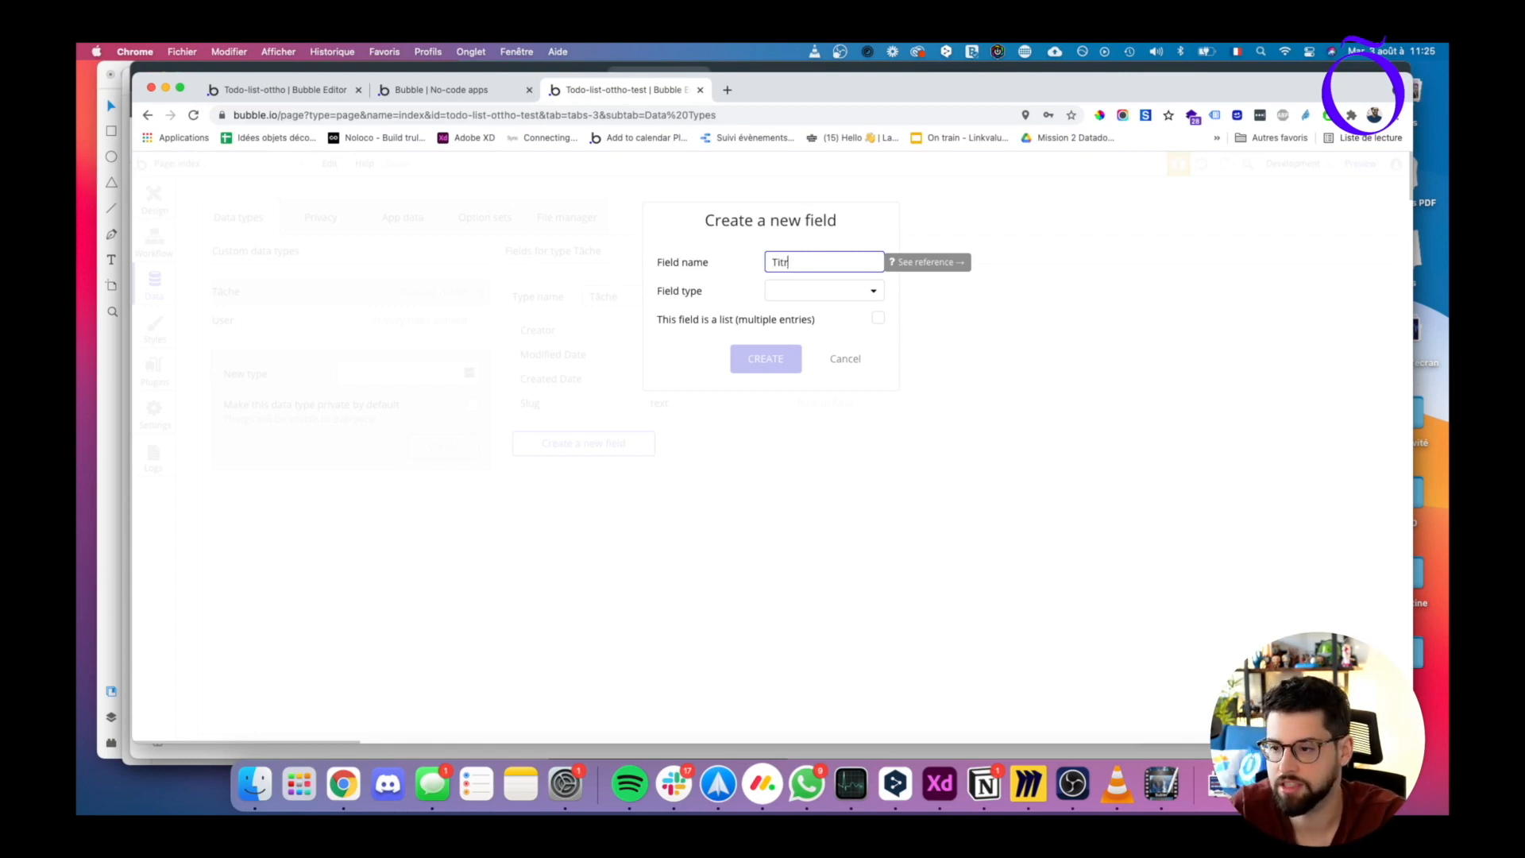
pyautogui.click(792, 296)
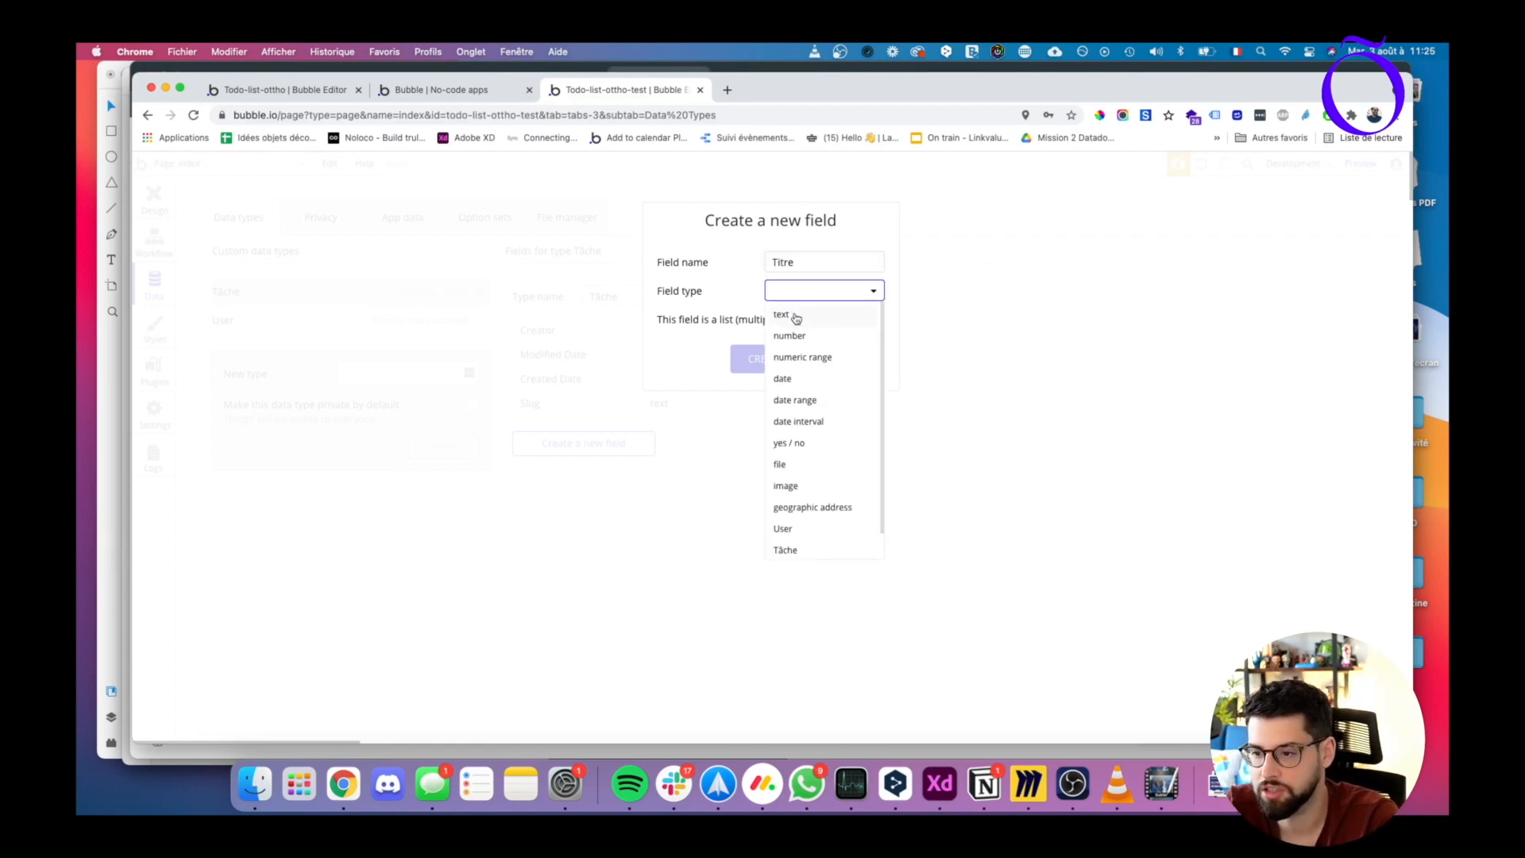
pyautogui.click(796, 317)
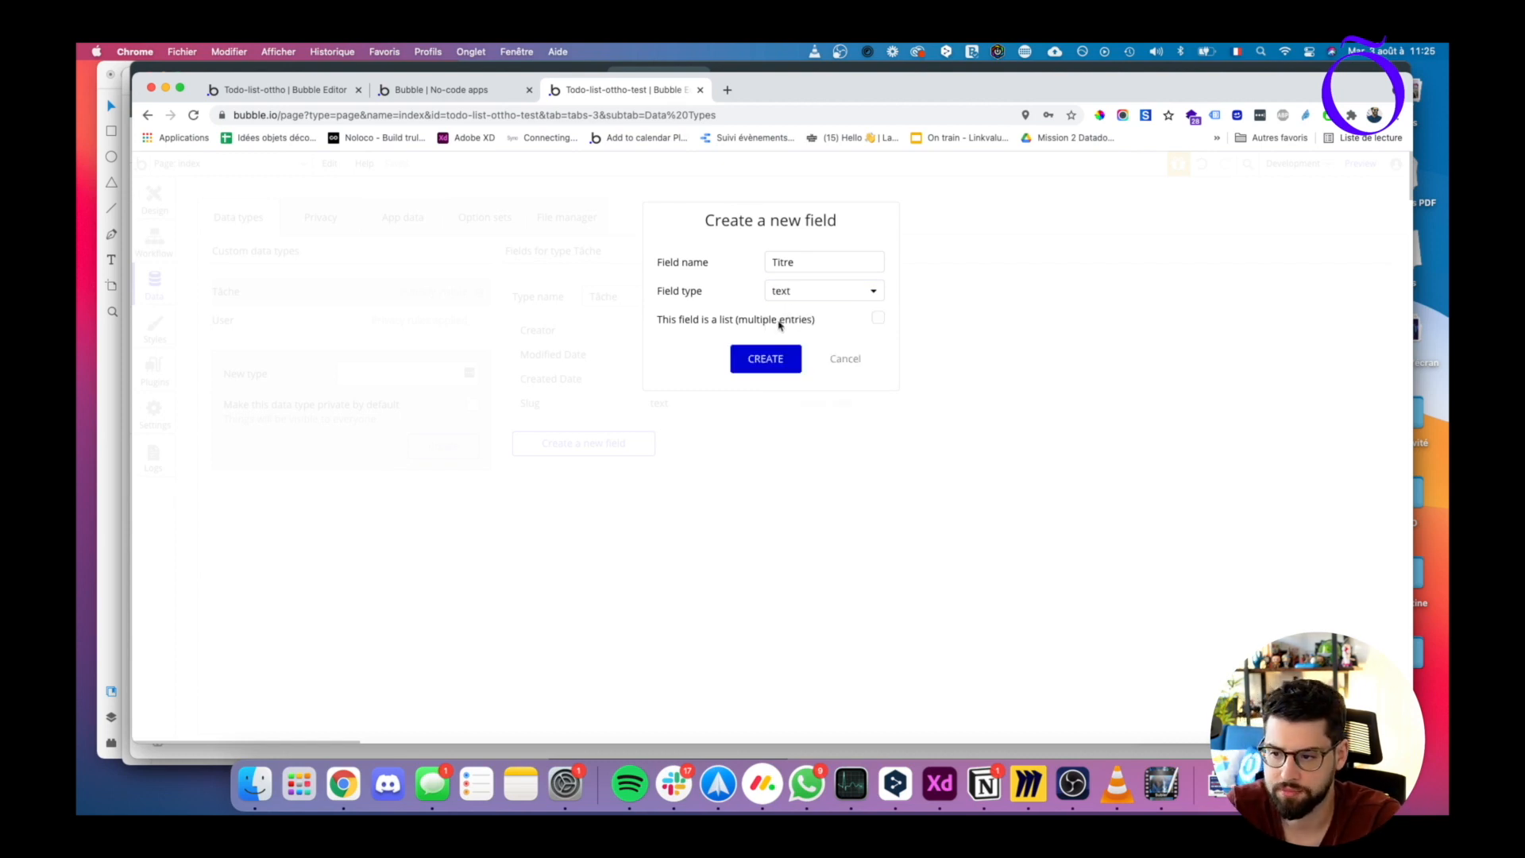
pyautogui.click(767, 354)
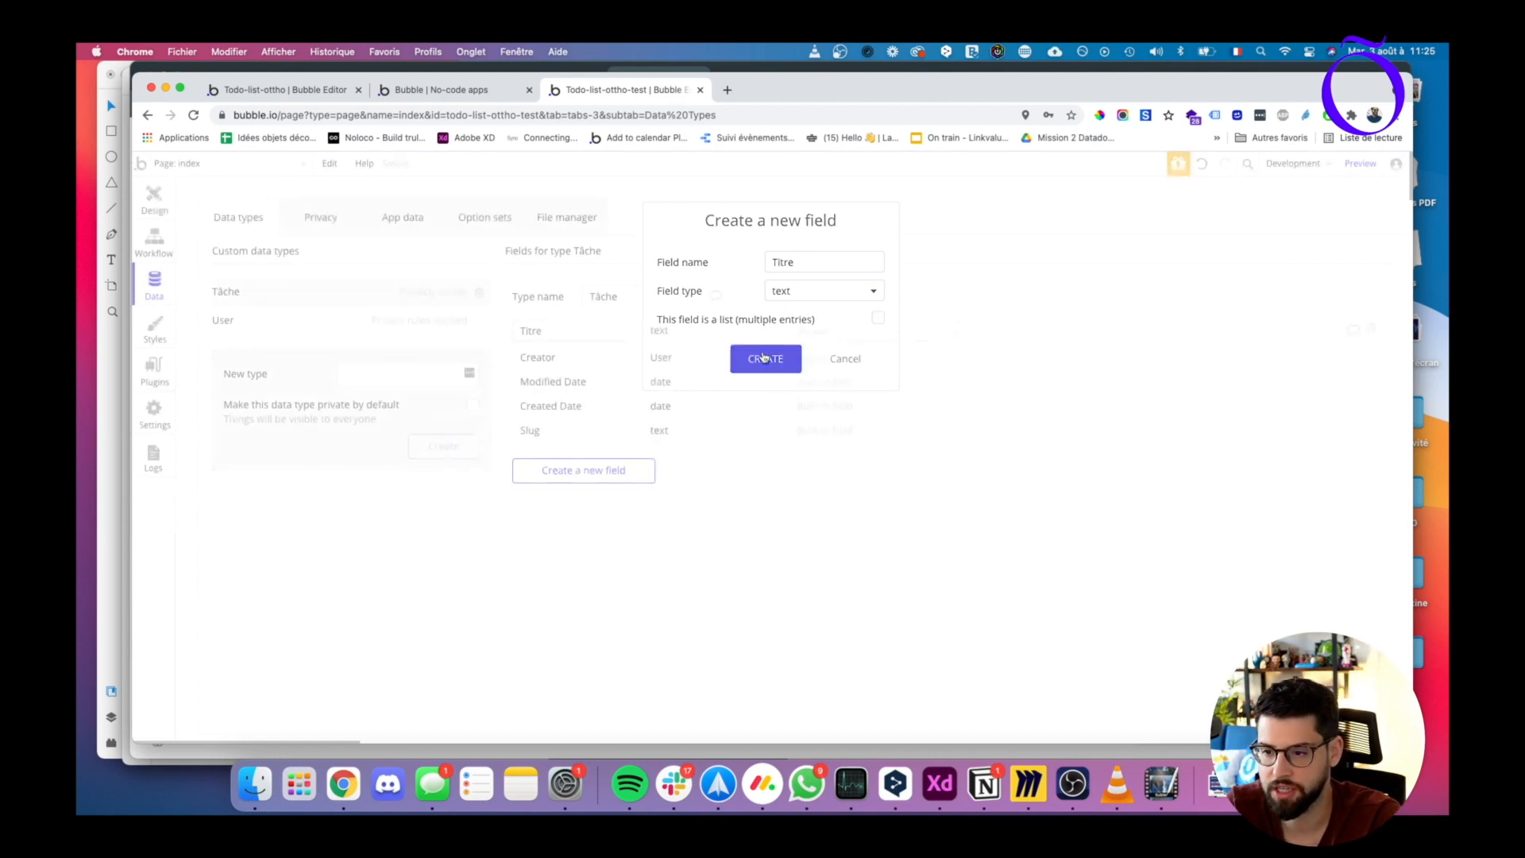
# - Create a field named Echéance of type date on the Tâche data type
pyautogui.click(571, 472)
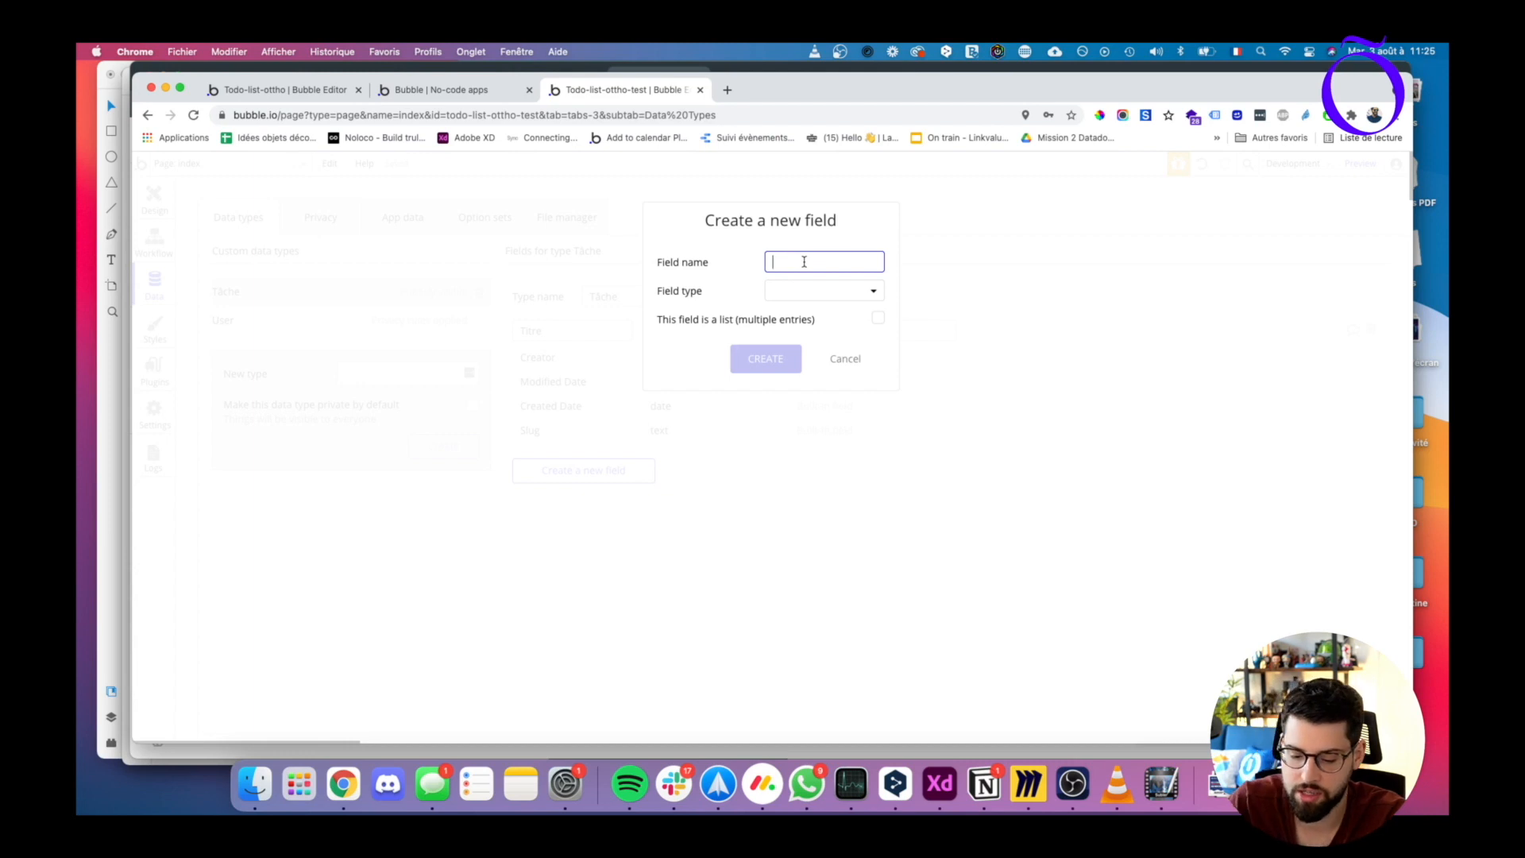
pyautogui.write('Echéance')
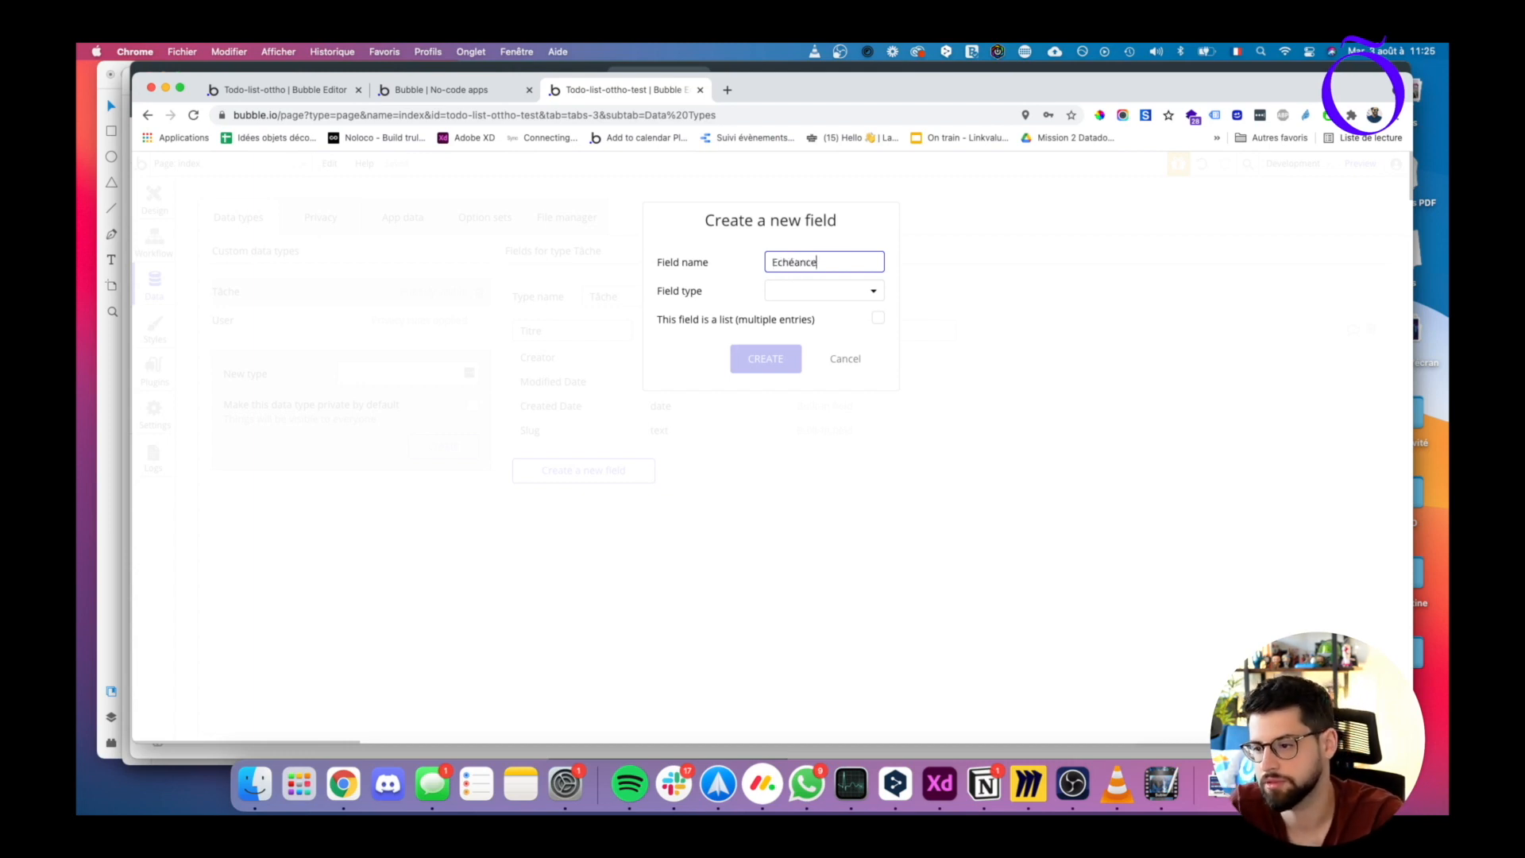
pyautogui.click(803, 293)
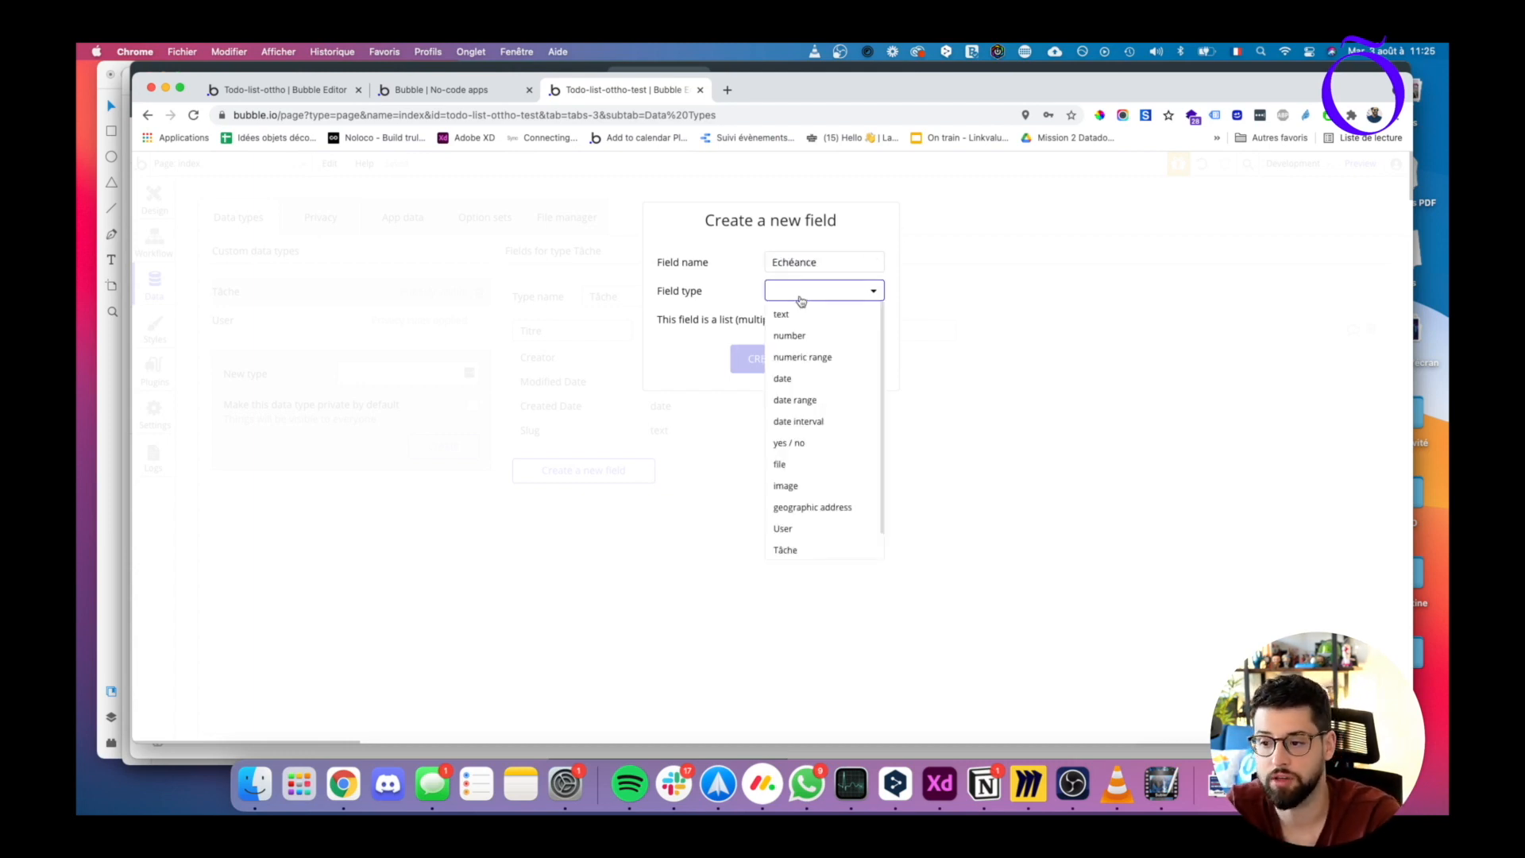
pyautogui.click(788, 380)
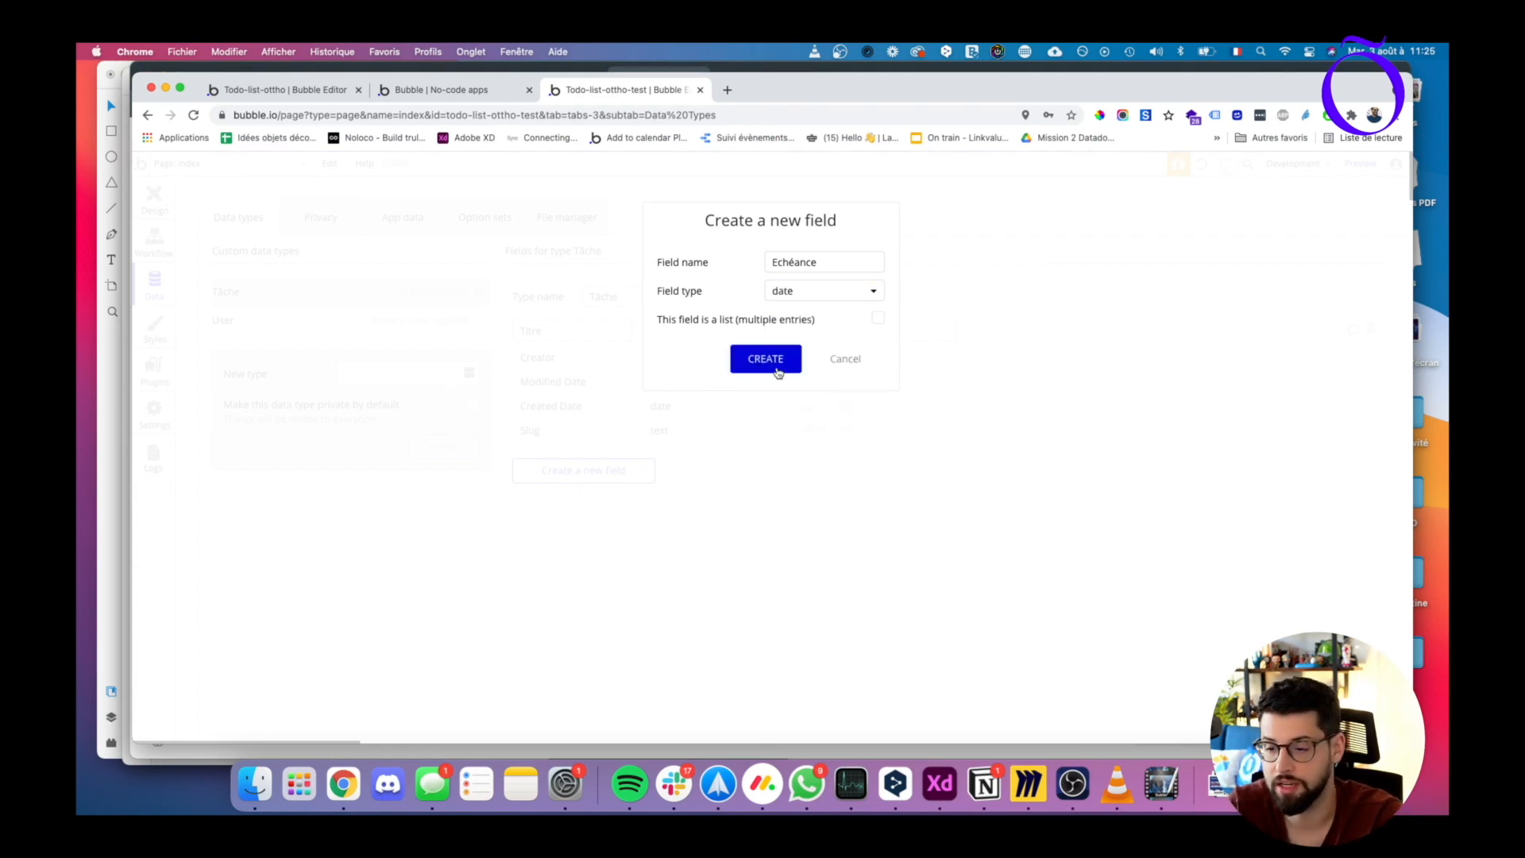
pyautogui.click(778, 371)
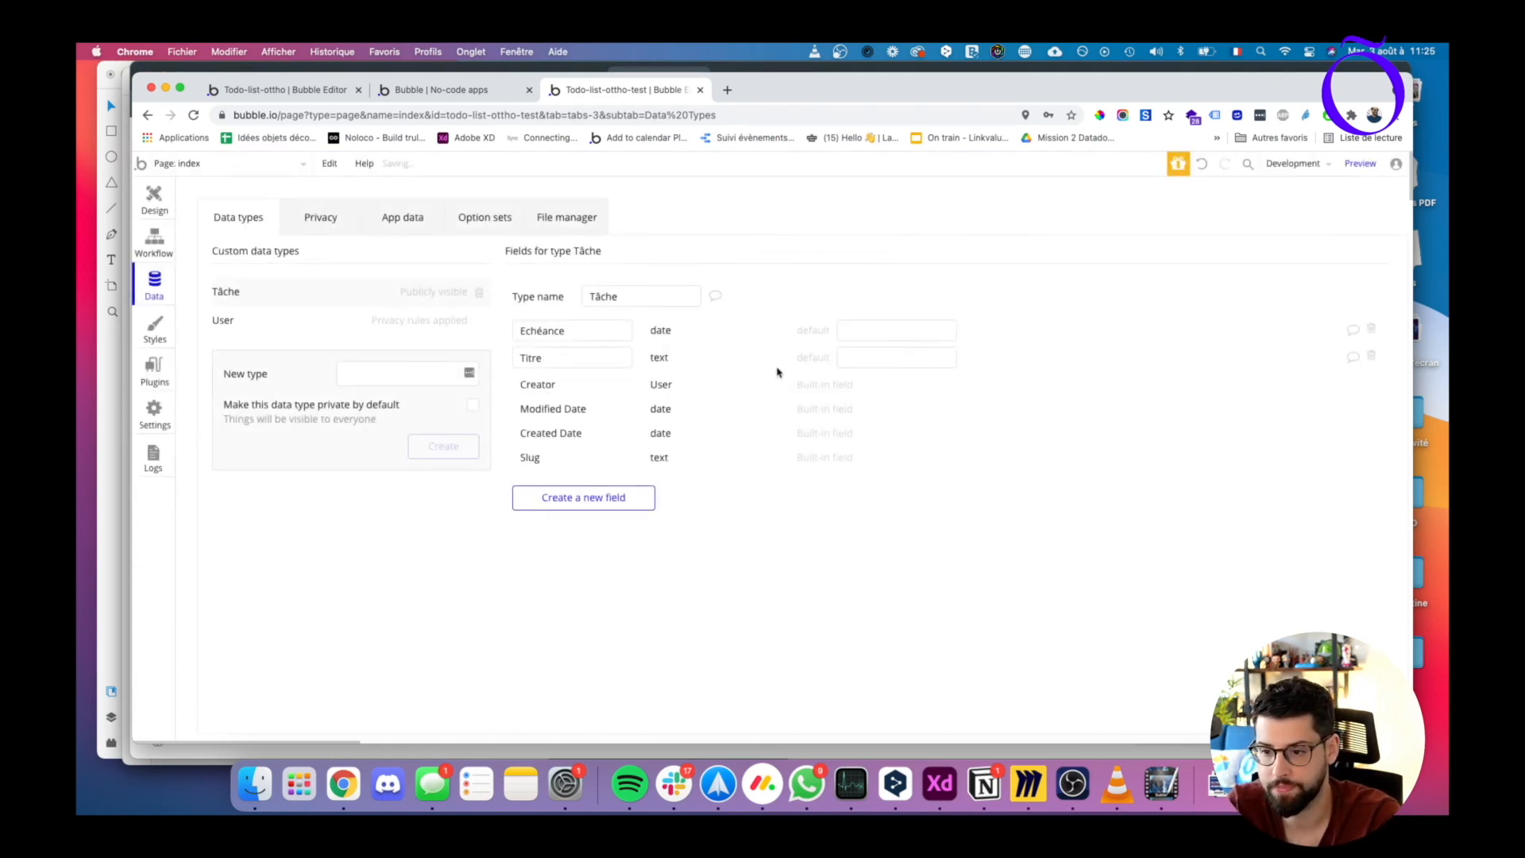
# - Create a field named Réalisé of type yes / no on the Tâche data type
pyautogui.click(569, 497)
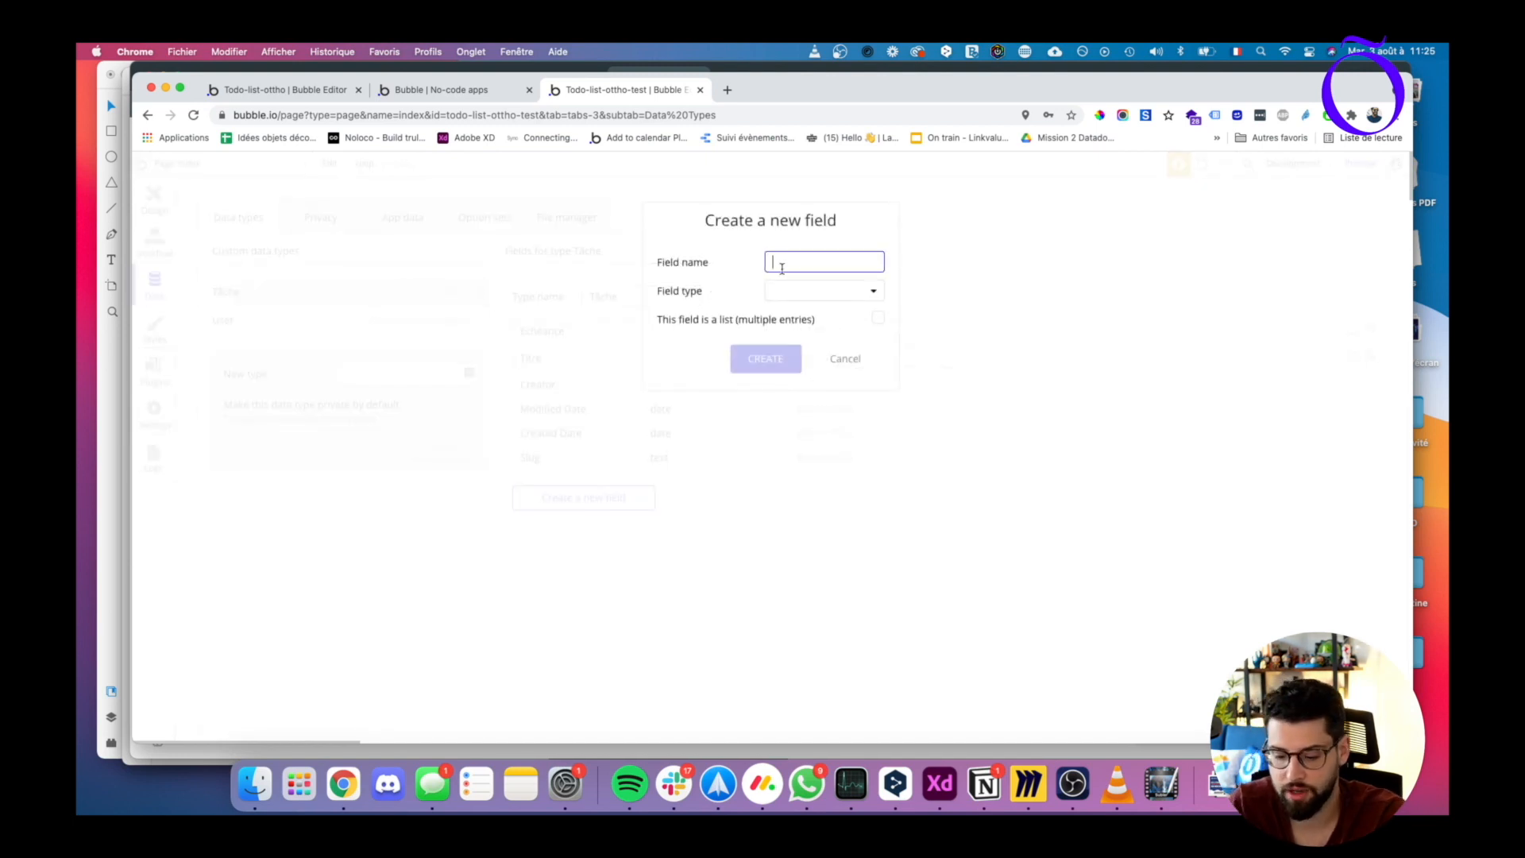
pyautogui.write('Réalisé')
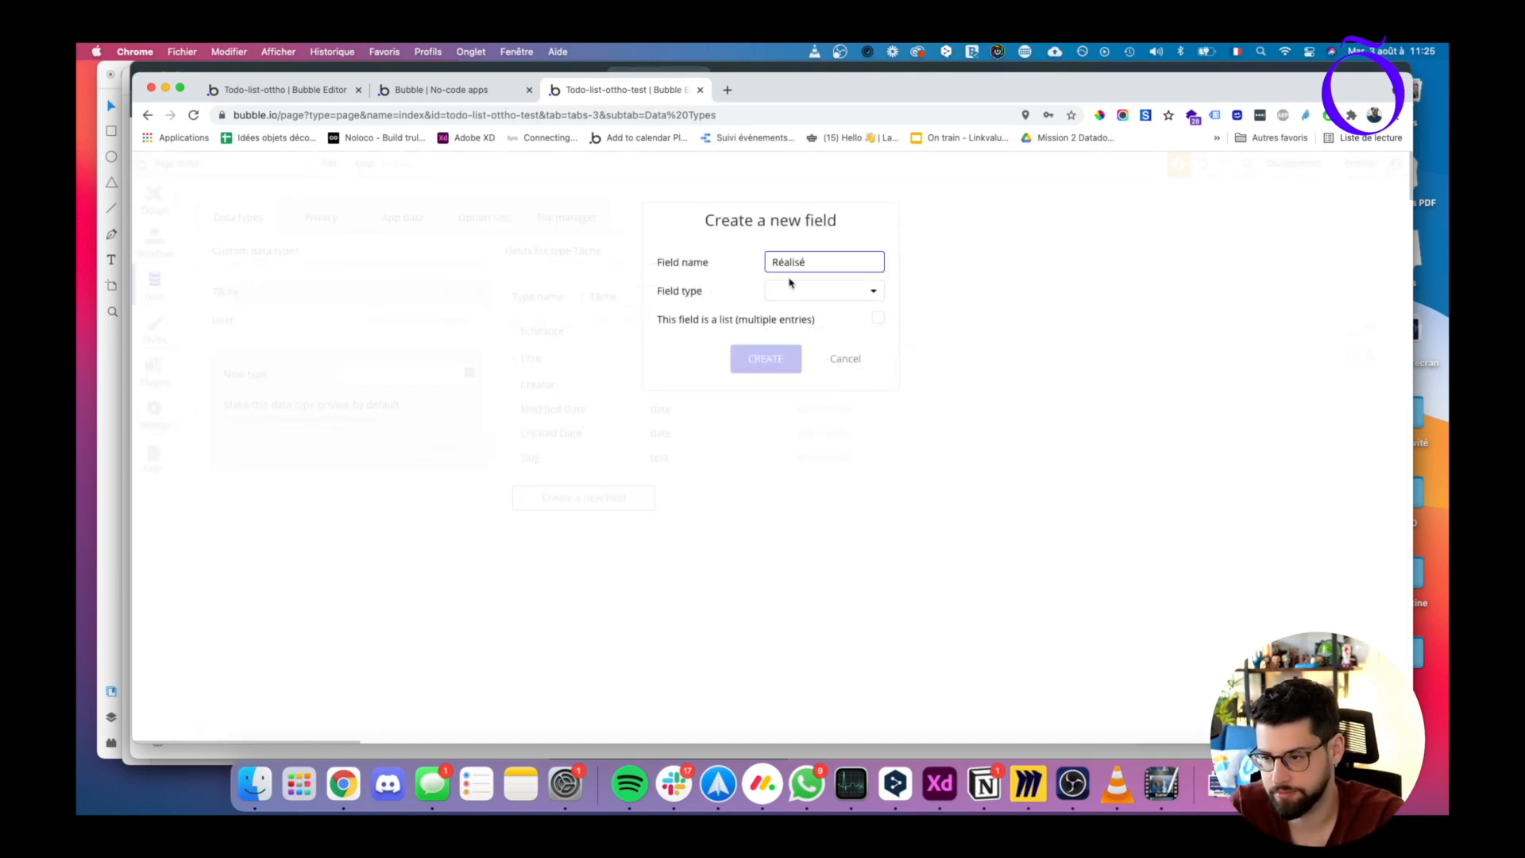
pyautogui.click(791, 288)
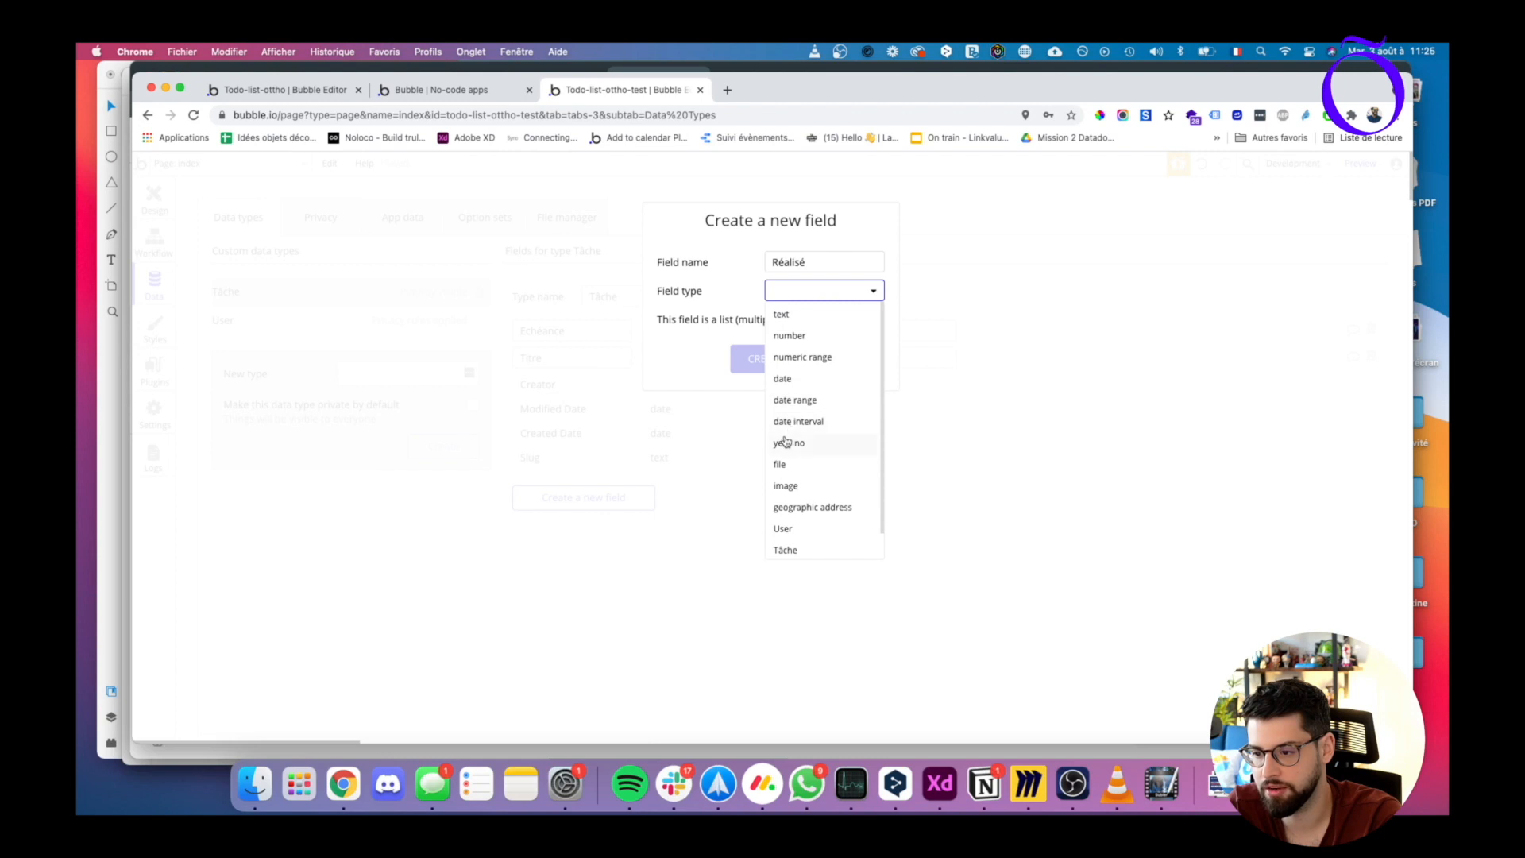
pyautogui.click(788, 442)
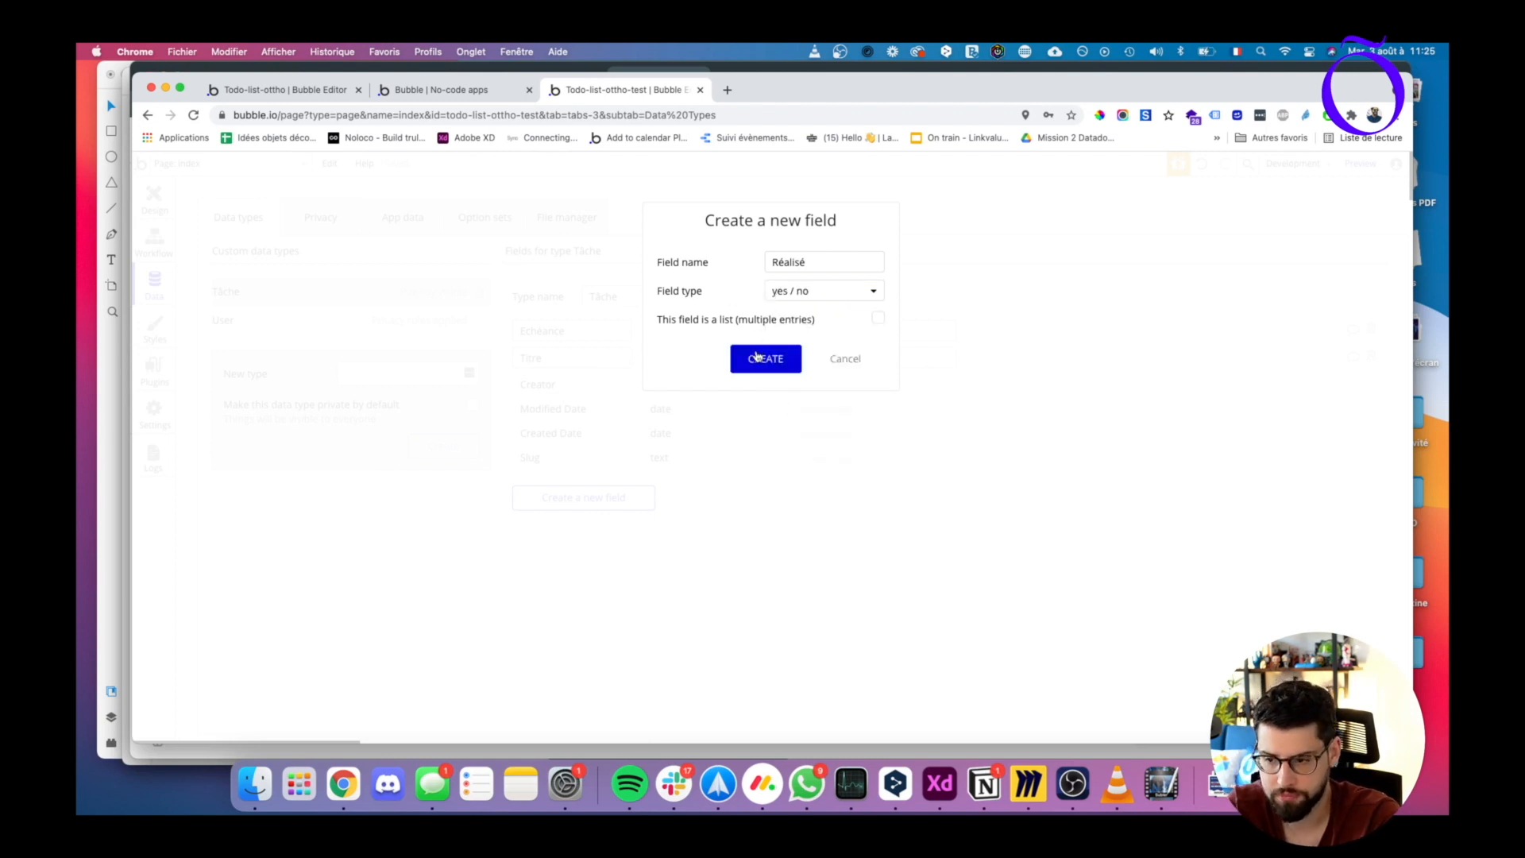
pyautogui.click(757, 357)
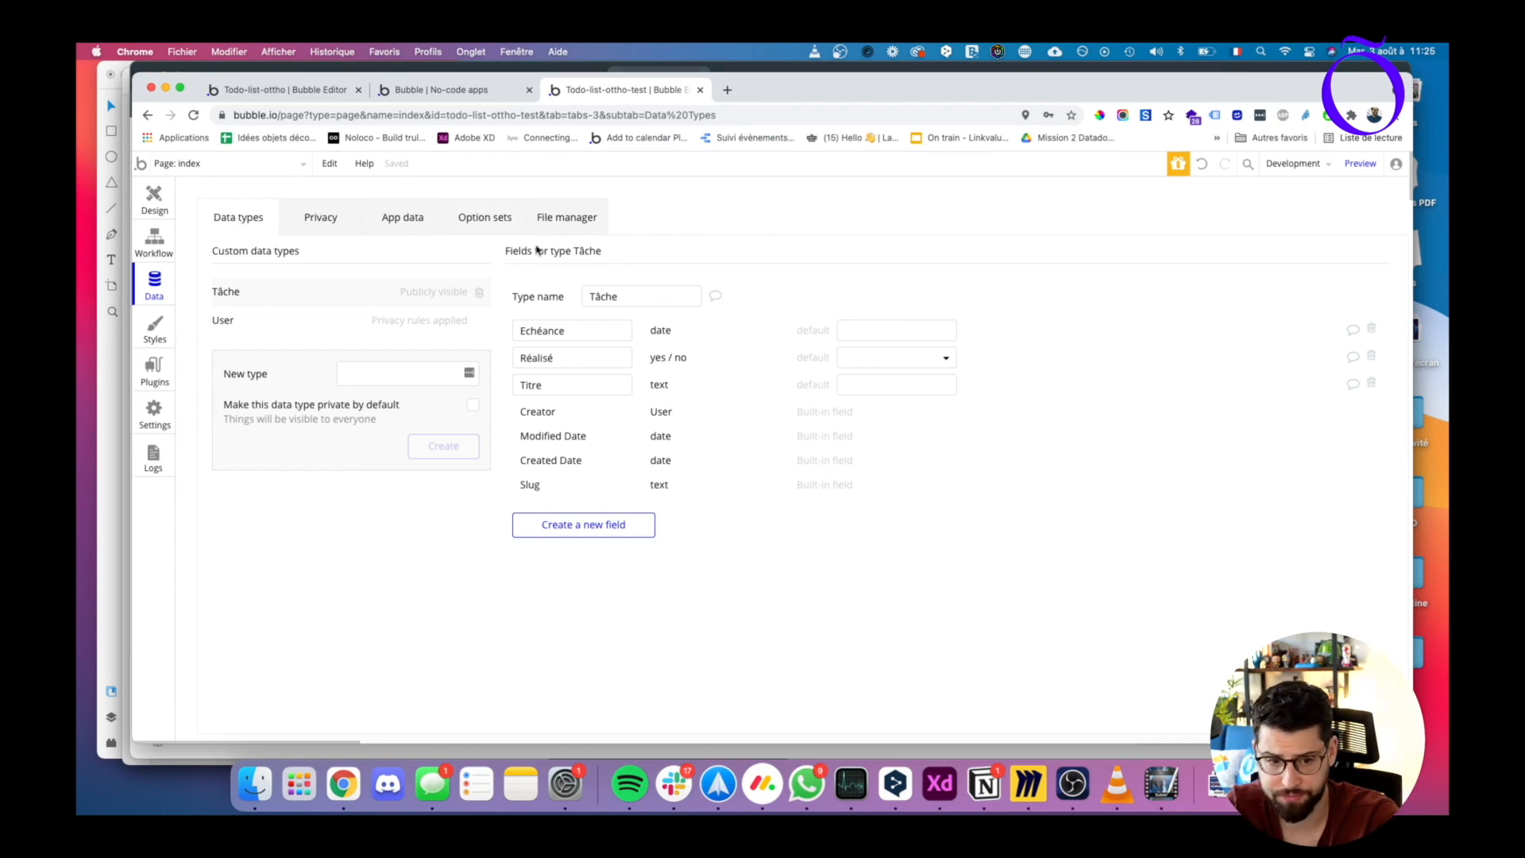
# - Consult the finished to-do app's preview for reference and draw a group about 905 by 134 px near the top of the index page
pyautogui.click(149, 213)
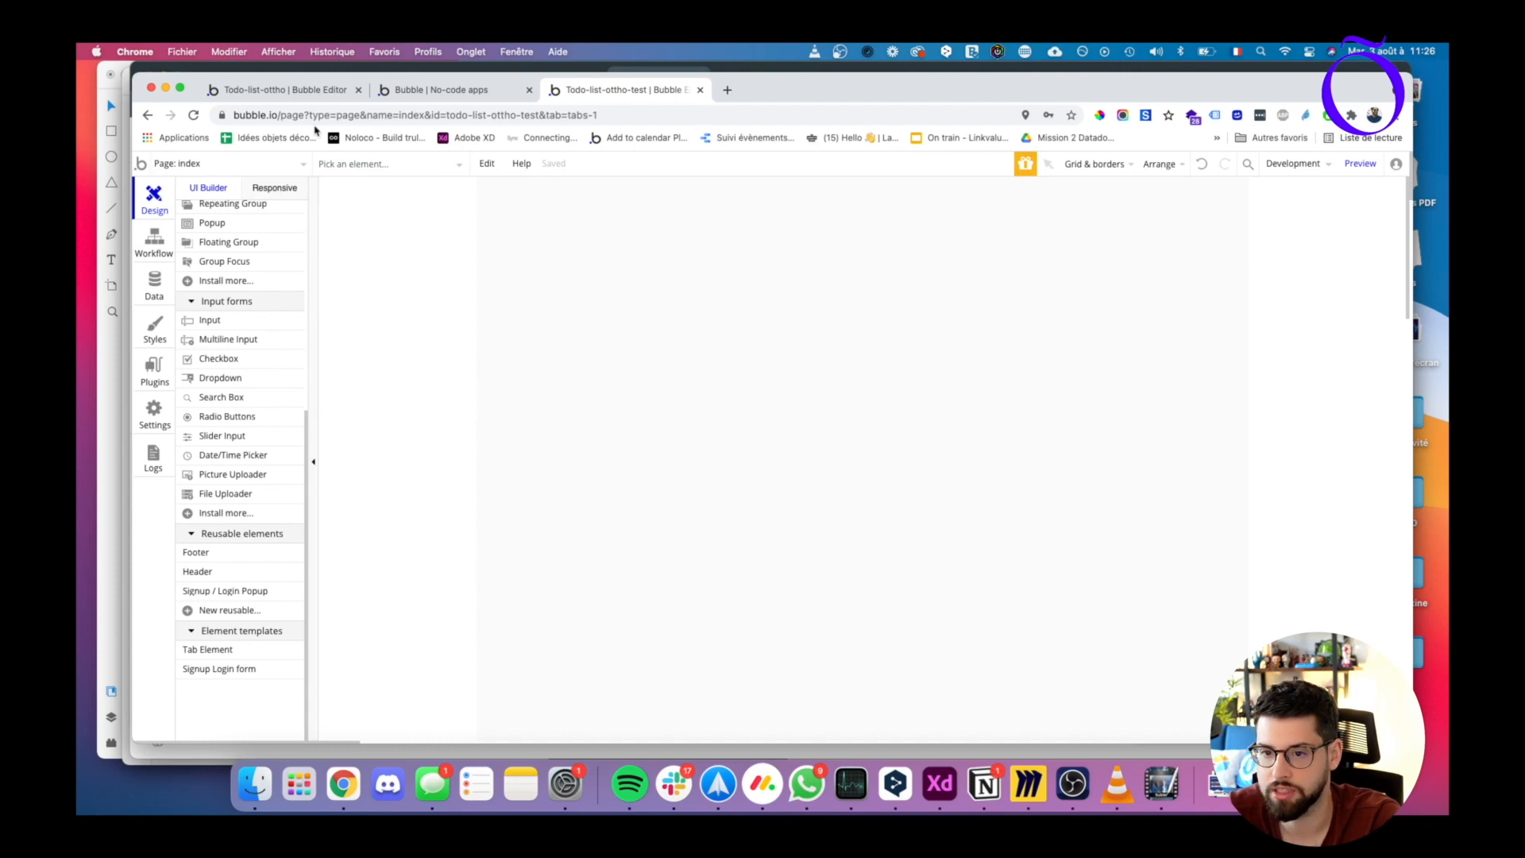
pyautogui.click(408, 89)
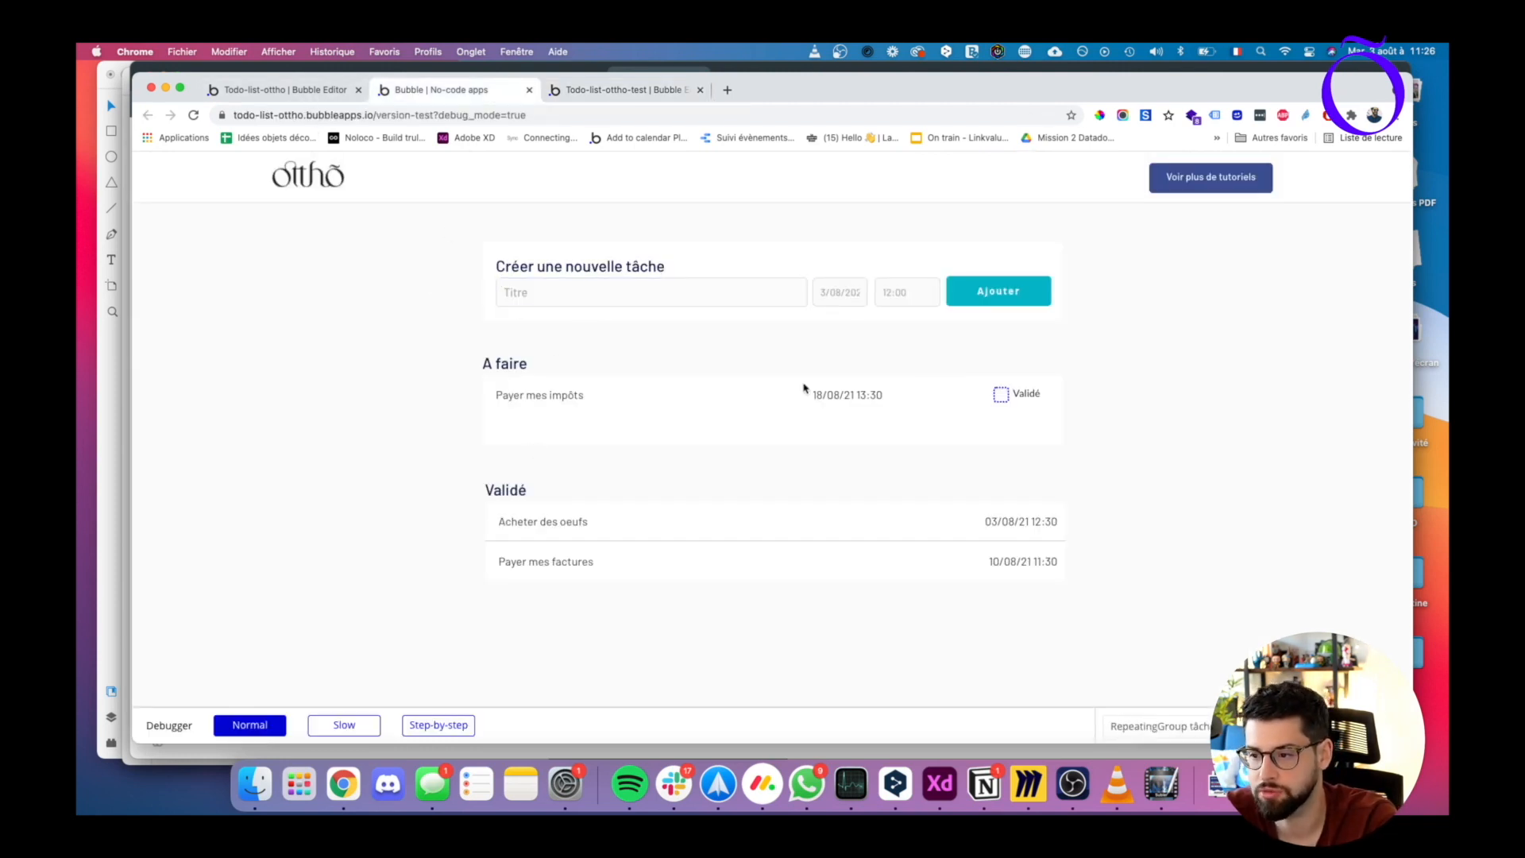
pyautogui.click(606, 92)
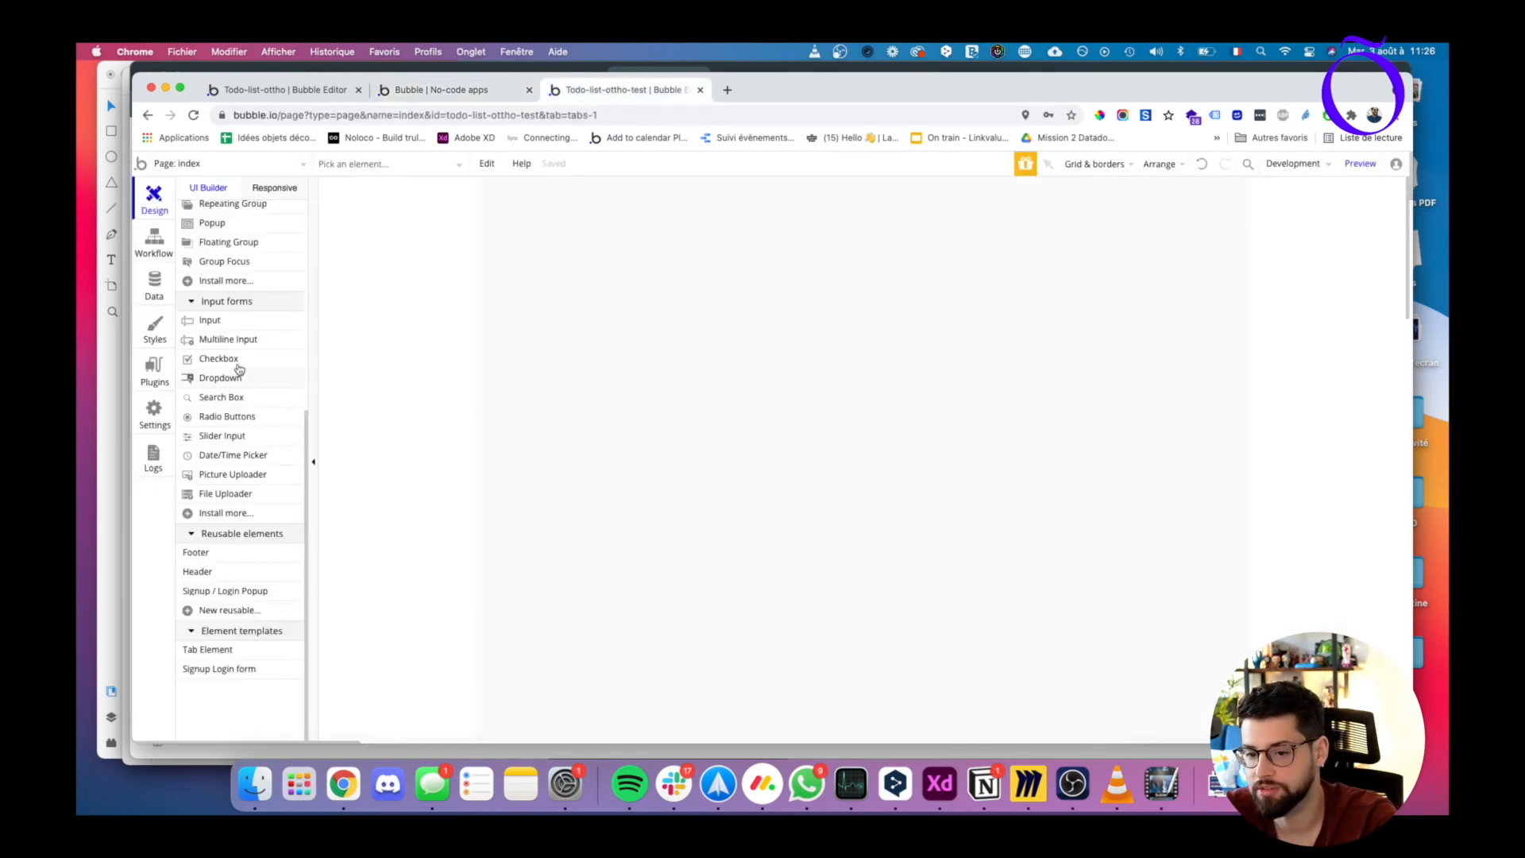
pyautogui.scroll(6, 218, 354)
pyautogui.click(210, 426)
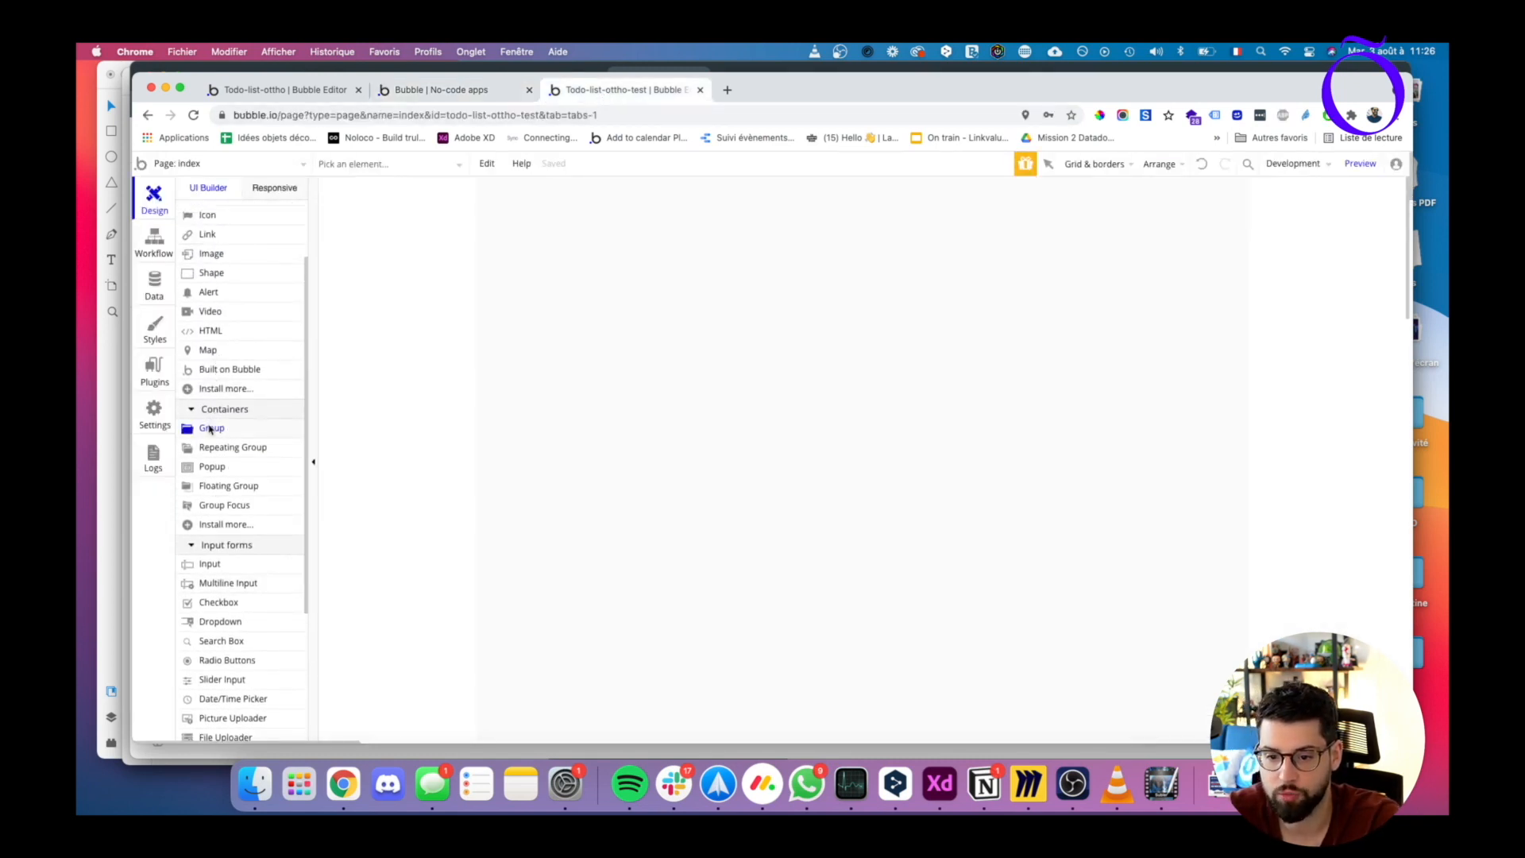
pyautogui.moveTo(531, 249); pyautogui.dragTo(1136, 303)
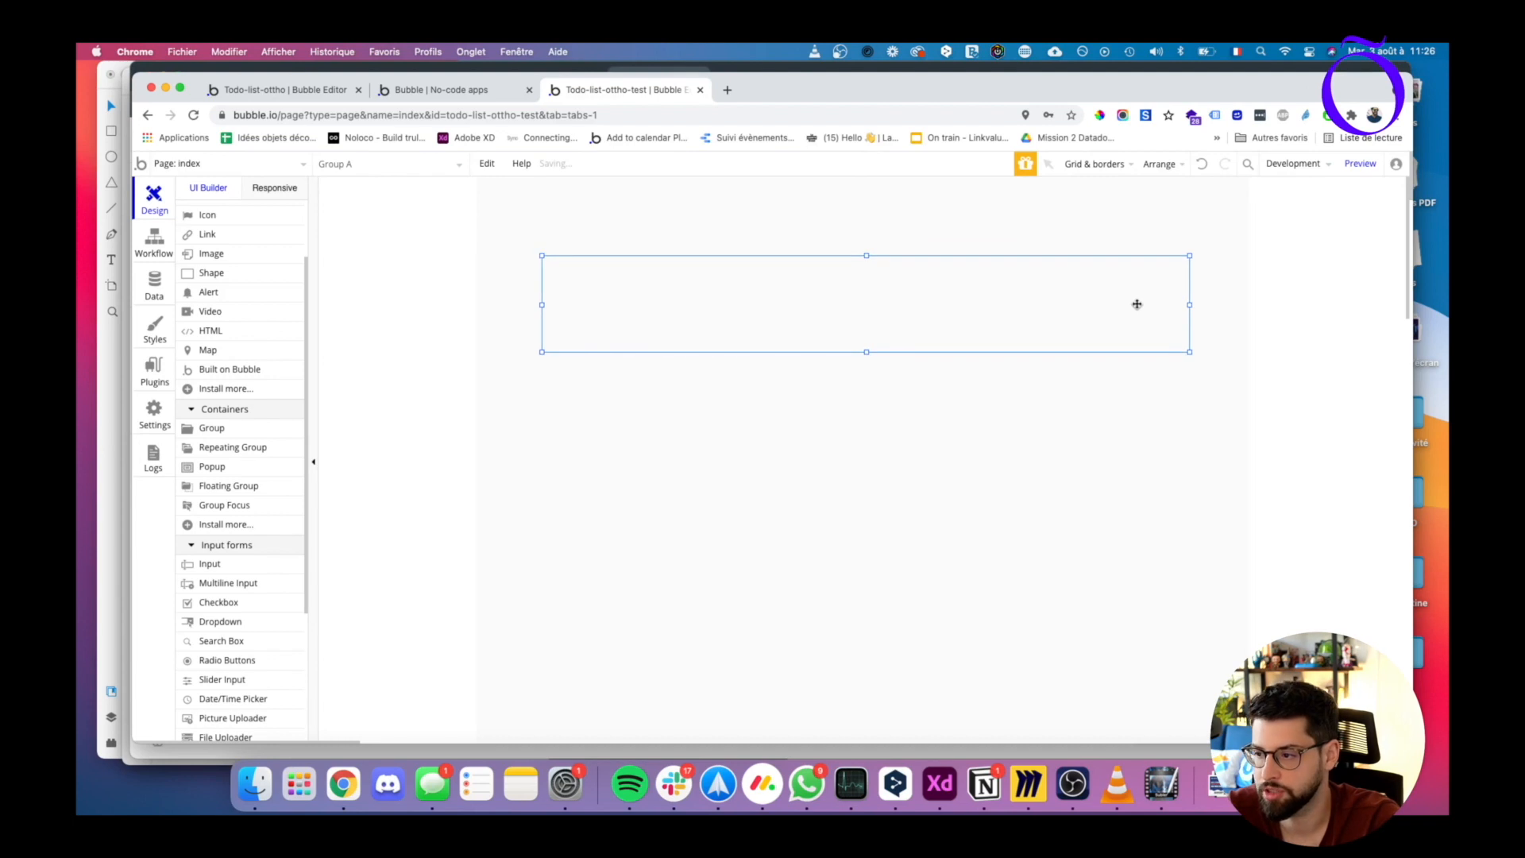
# - Edit the new group's Default Group style to use a flat color background
pyautogui.doubleClick(1137, 303)
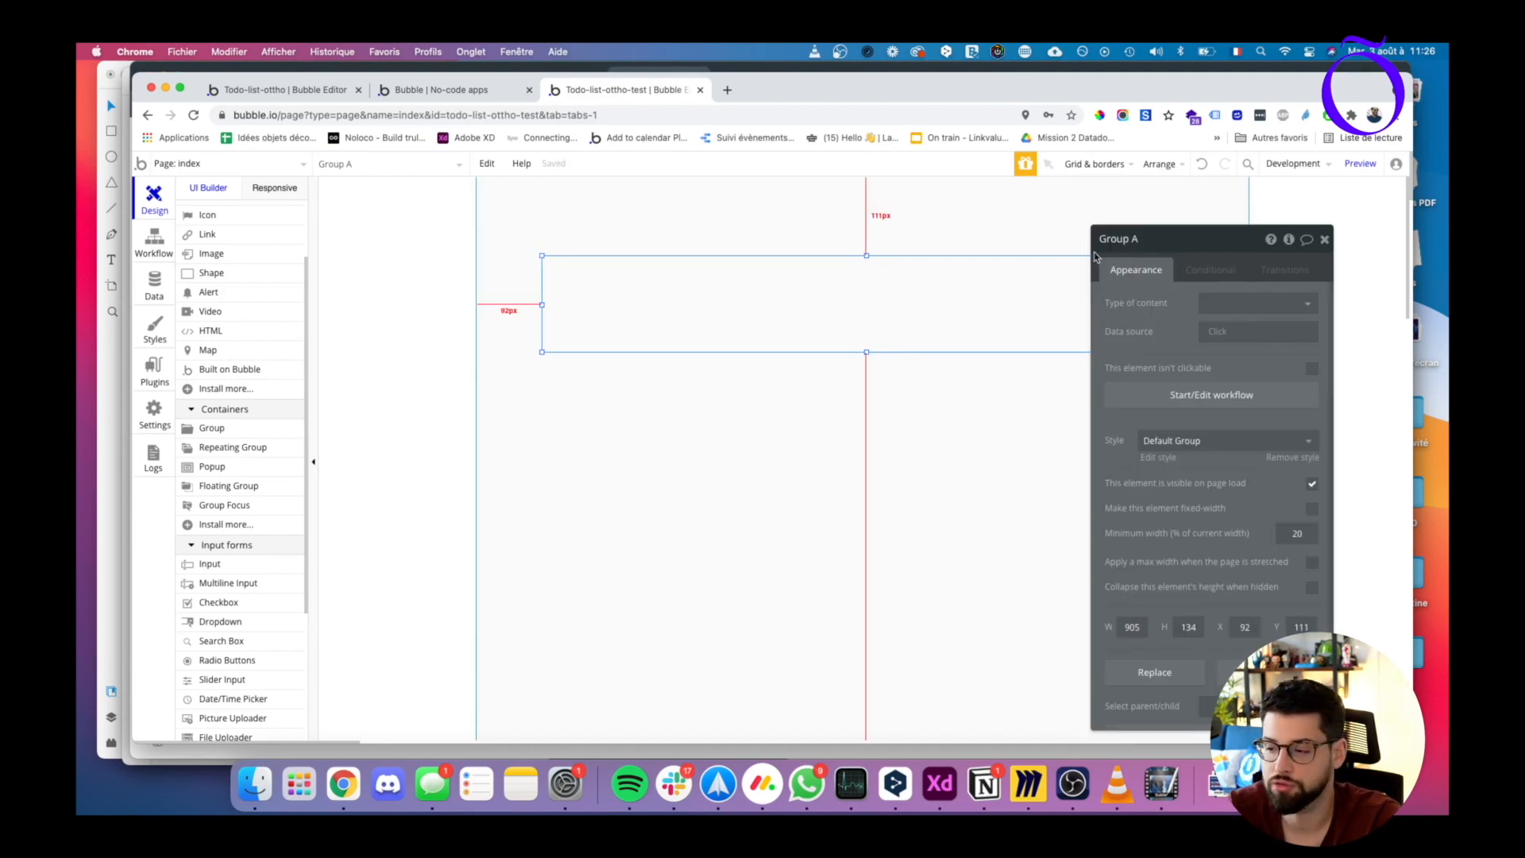
pyautogui.click(1158, 459)
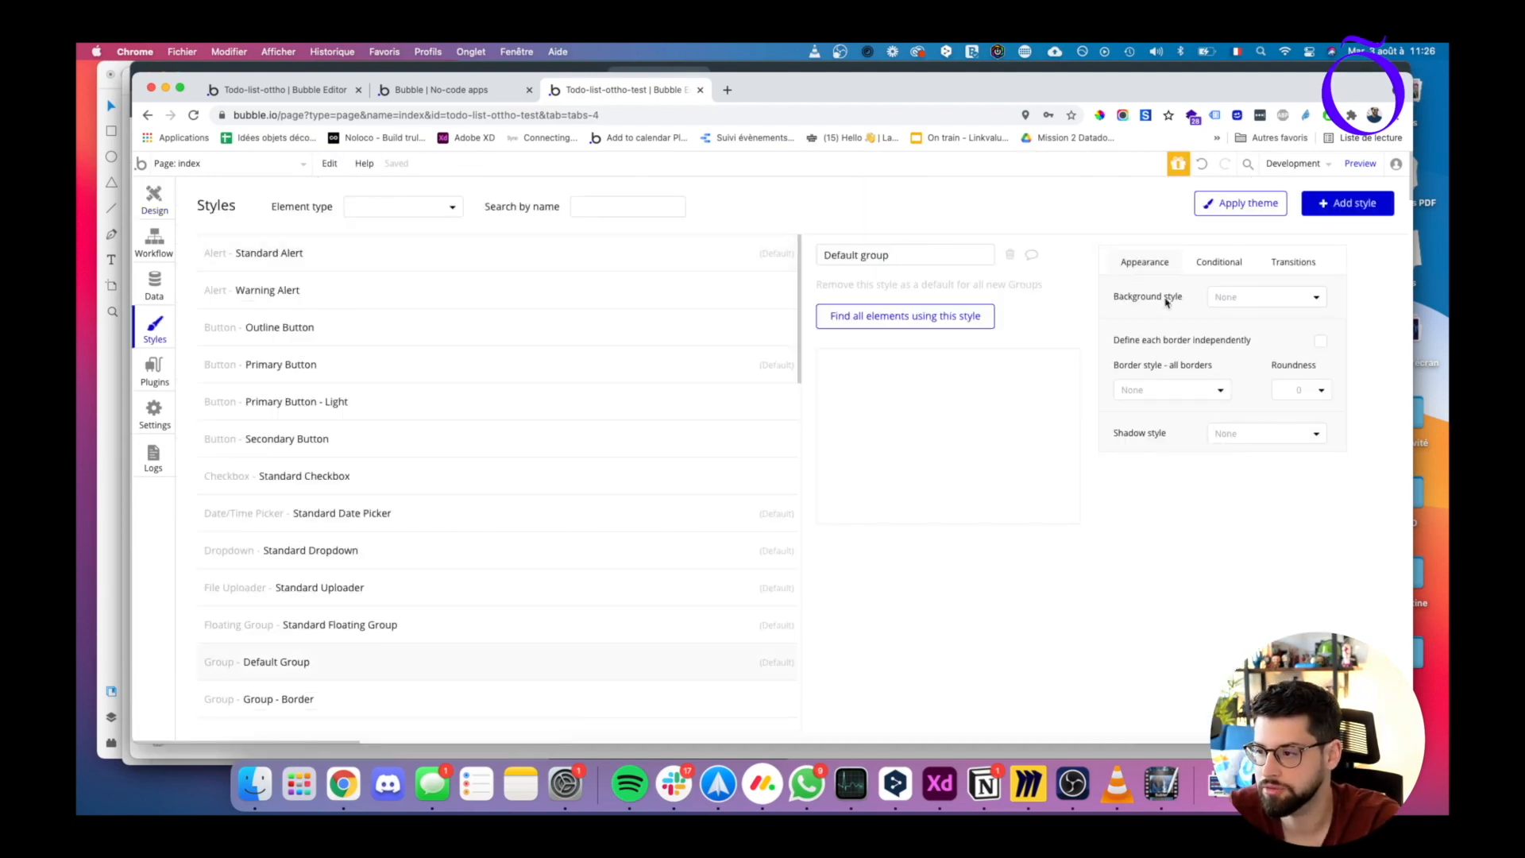
pyautogui.click(1247, 433)
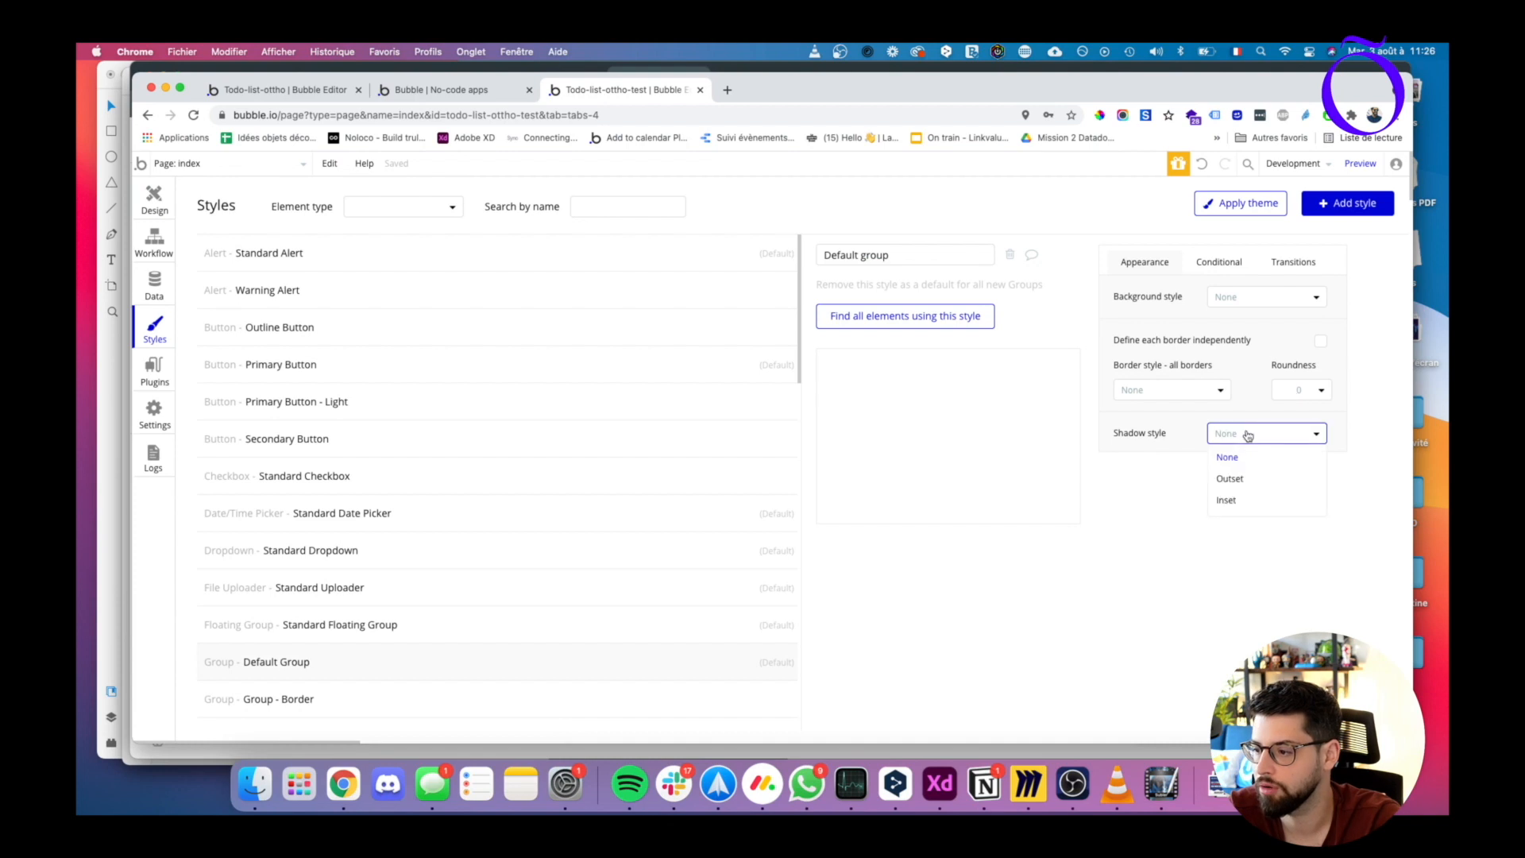
pyautogui.click(1206, 391)
pyautogui.click(1257, 296)
pyautogui.click(1229, 338)
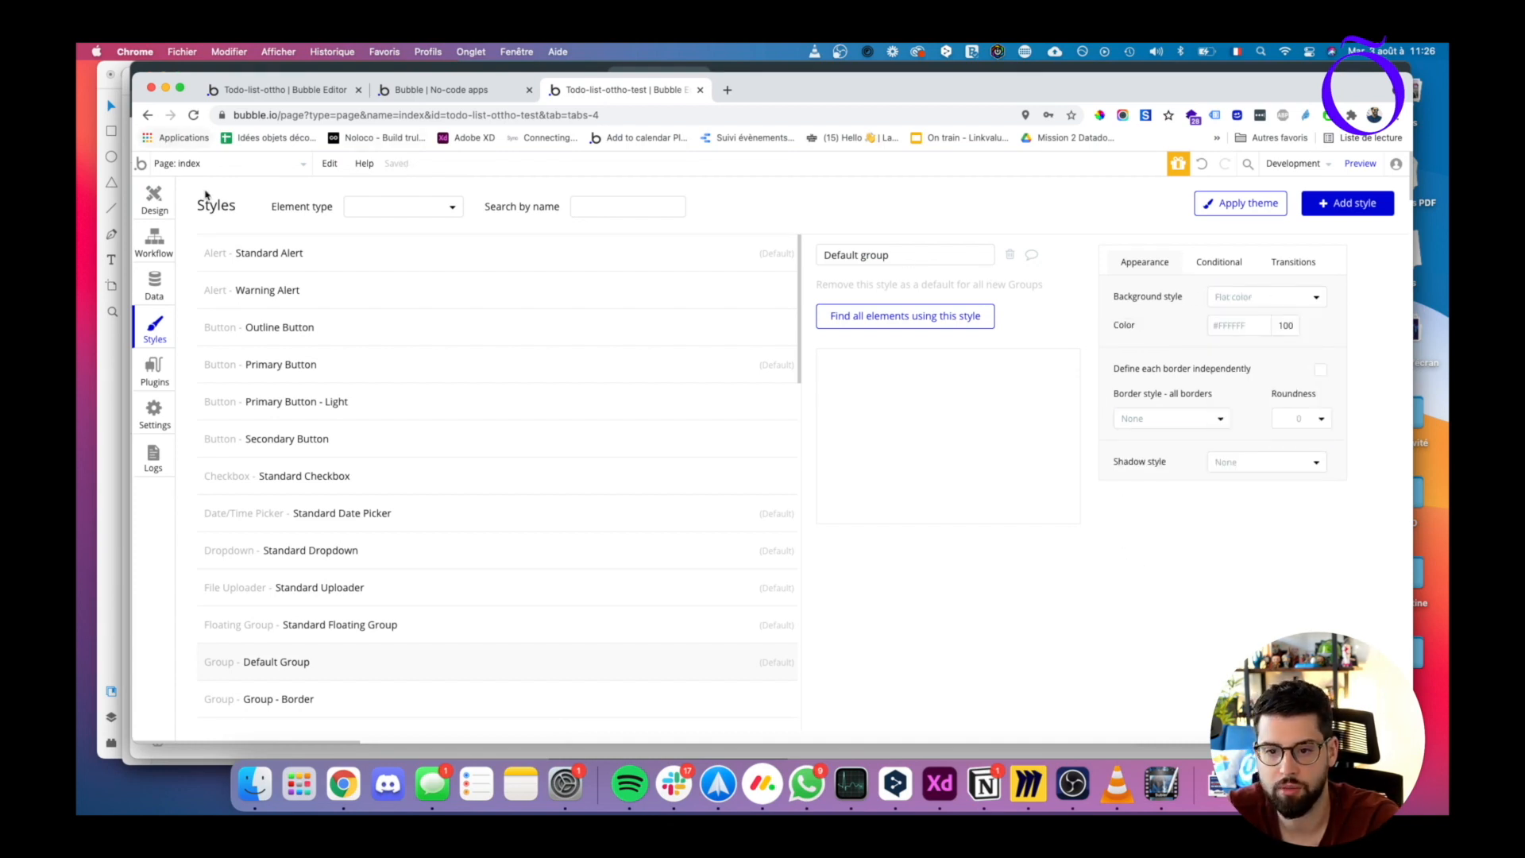
# - Add a wide text element along the top of the group on the index page, reading "Créer une nouvelle tâche"
pyautogui.click(154, 199)
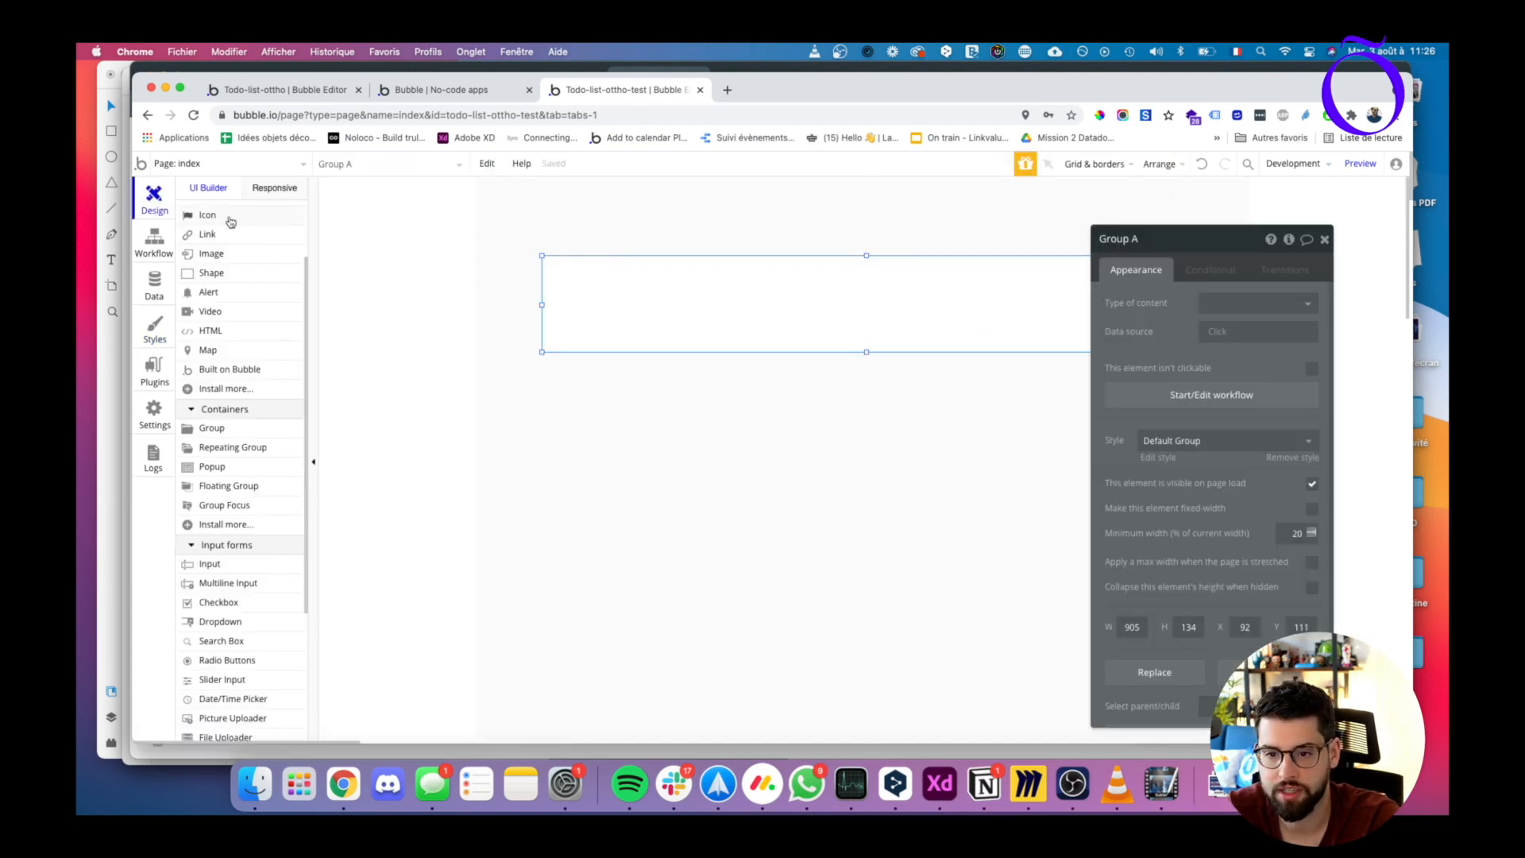
pyautogui.scroll(2, 220, 430)
pyautogui.click(206, 267)
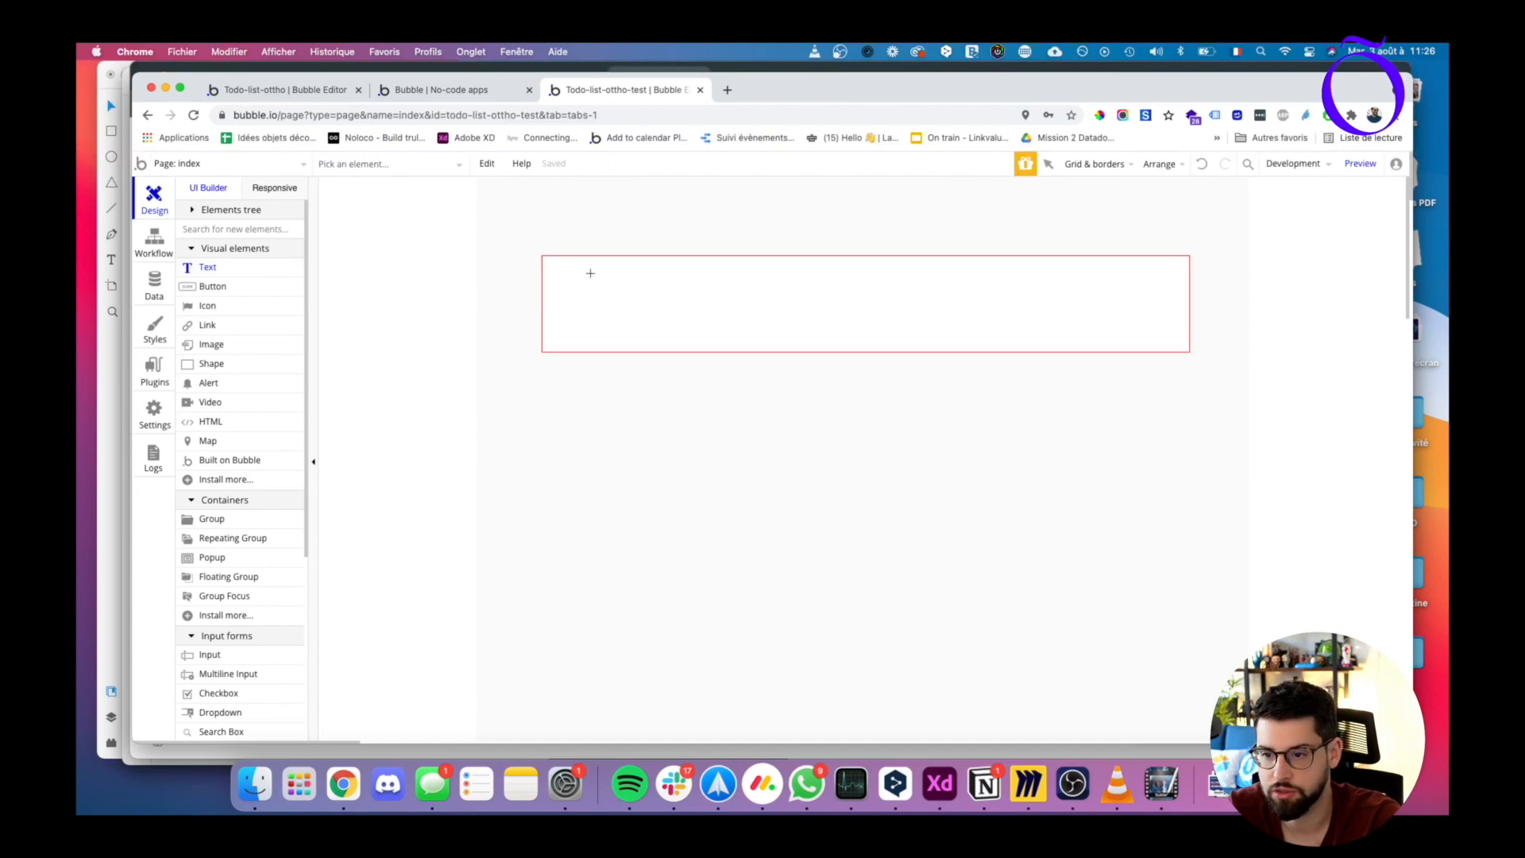
pyautogui.moveTo(557, 265); pyautogui.dragTo(1148, 292)
pyautogui.doubleClick(1116, 285)
pyautogui.click(1150, 323)
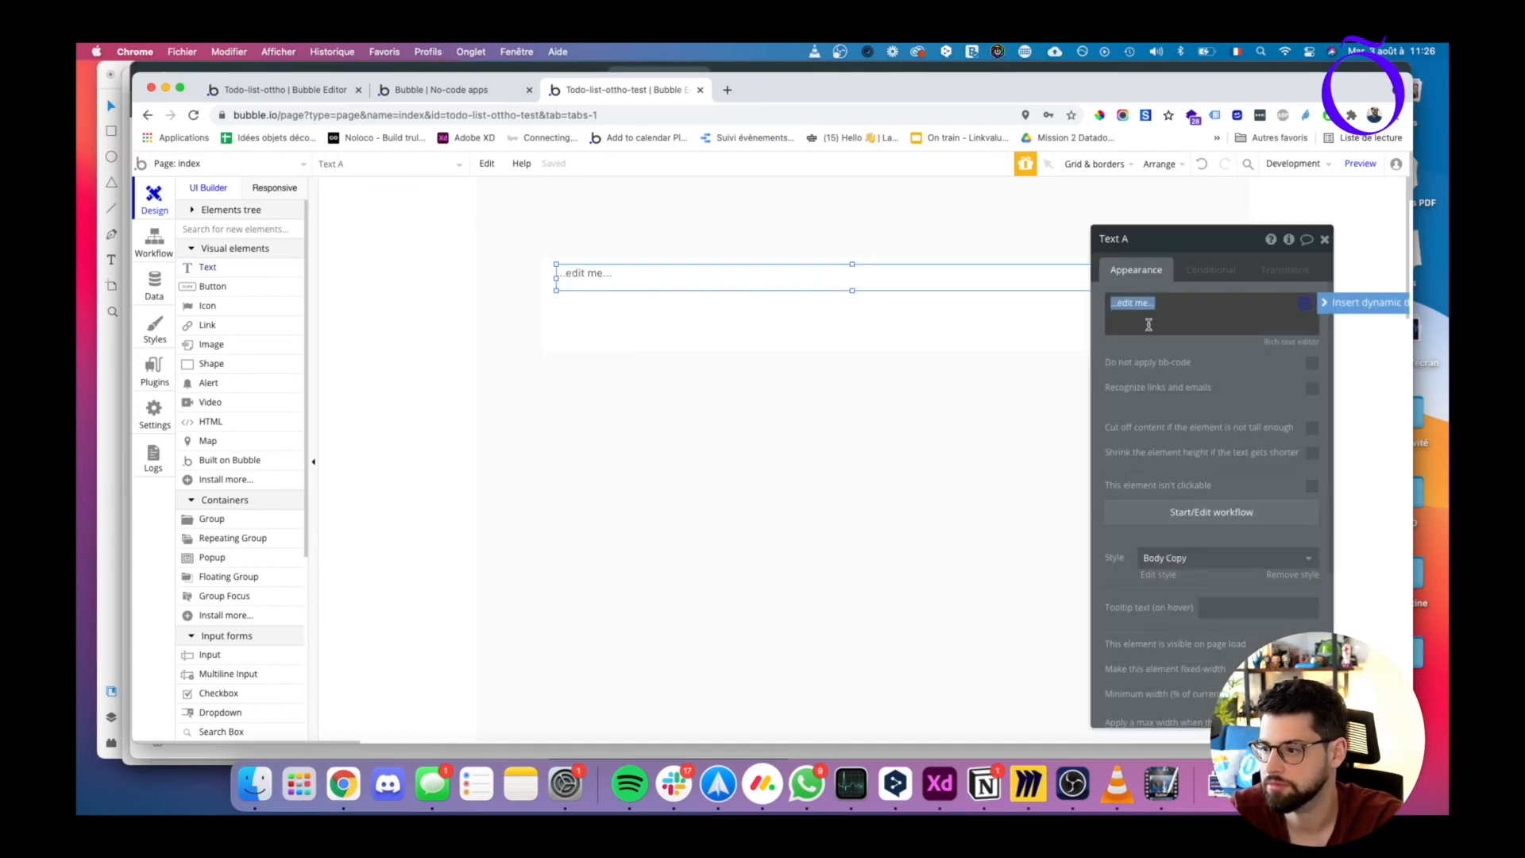
pyautogui.write('Créer une nouve')
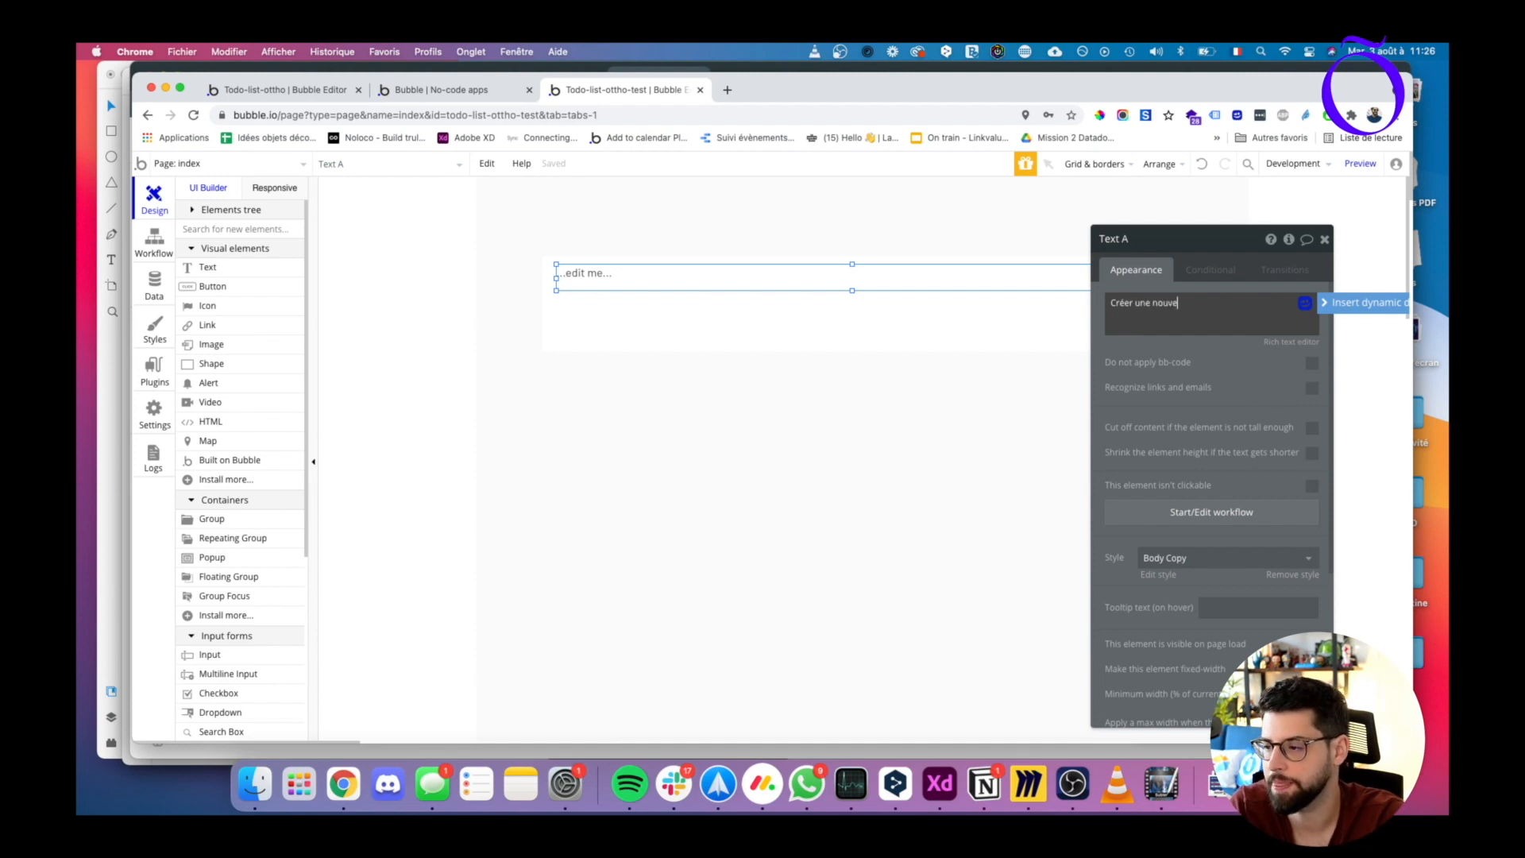
pyautogui.write('lle tâch')
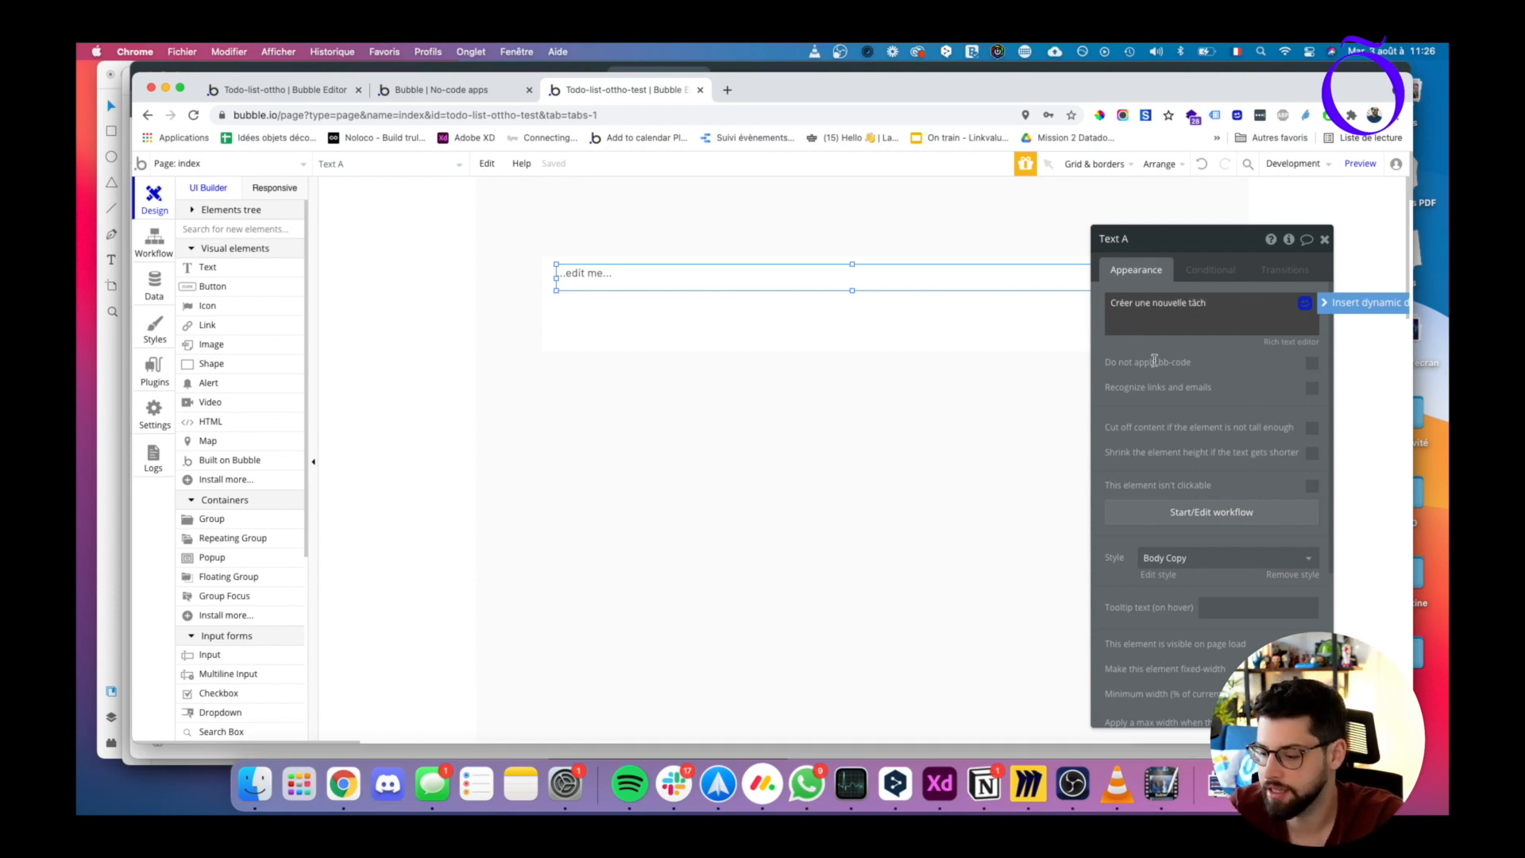
pyautogui.write('e')
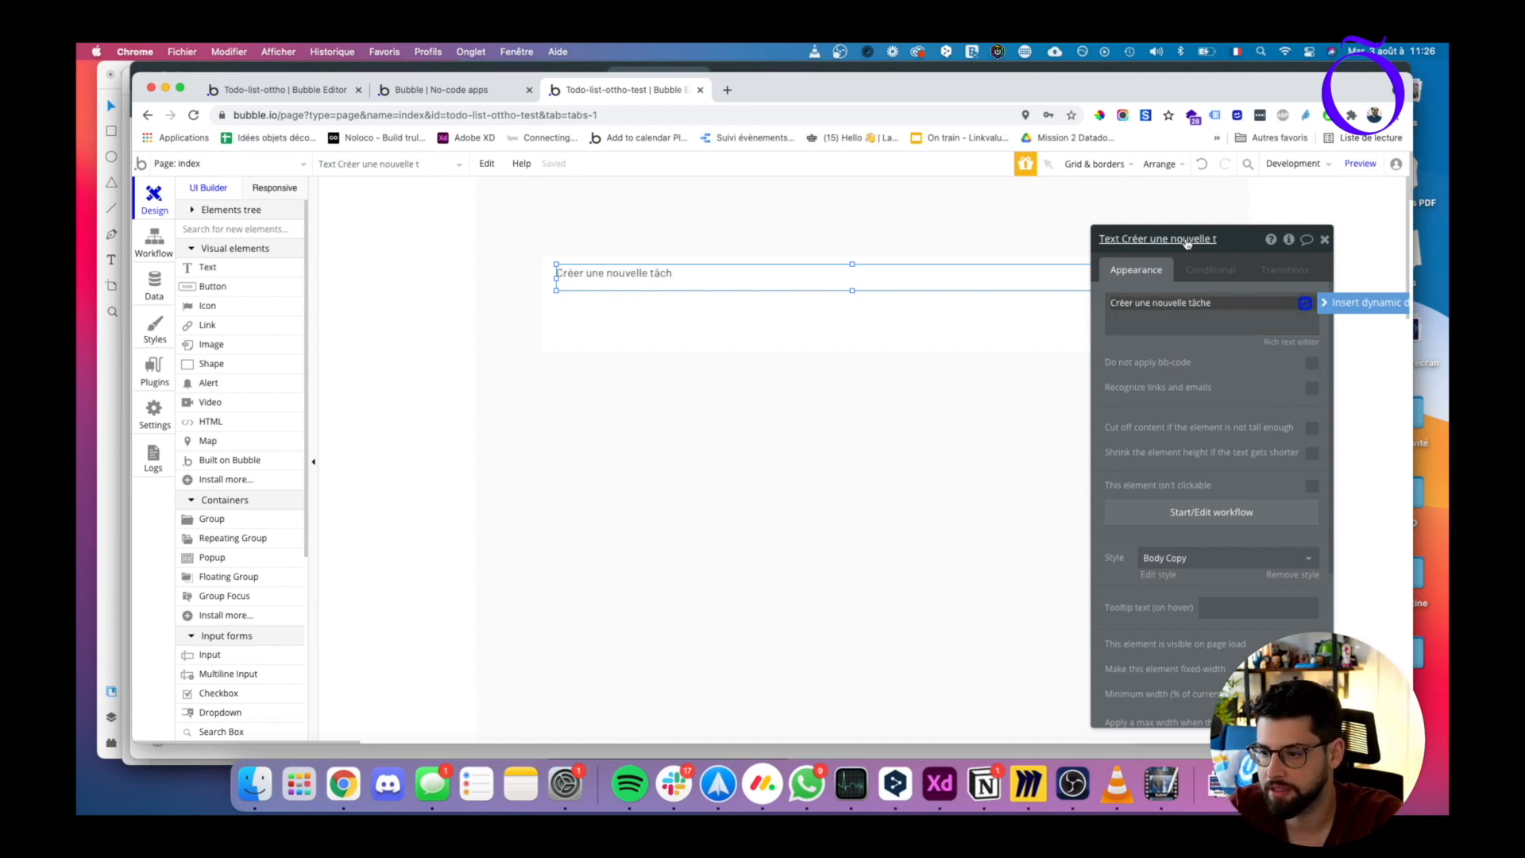
# - Apply the H2 Heading - Dark style to the "Créer une nouvelle tâche" text and make its box slightly taller
pyautogui.click(1174, 558)
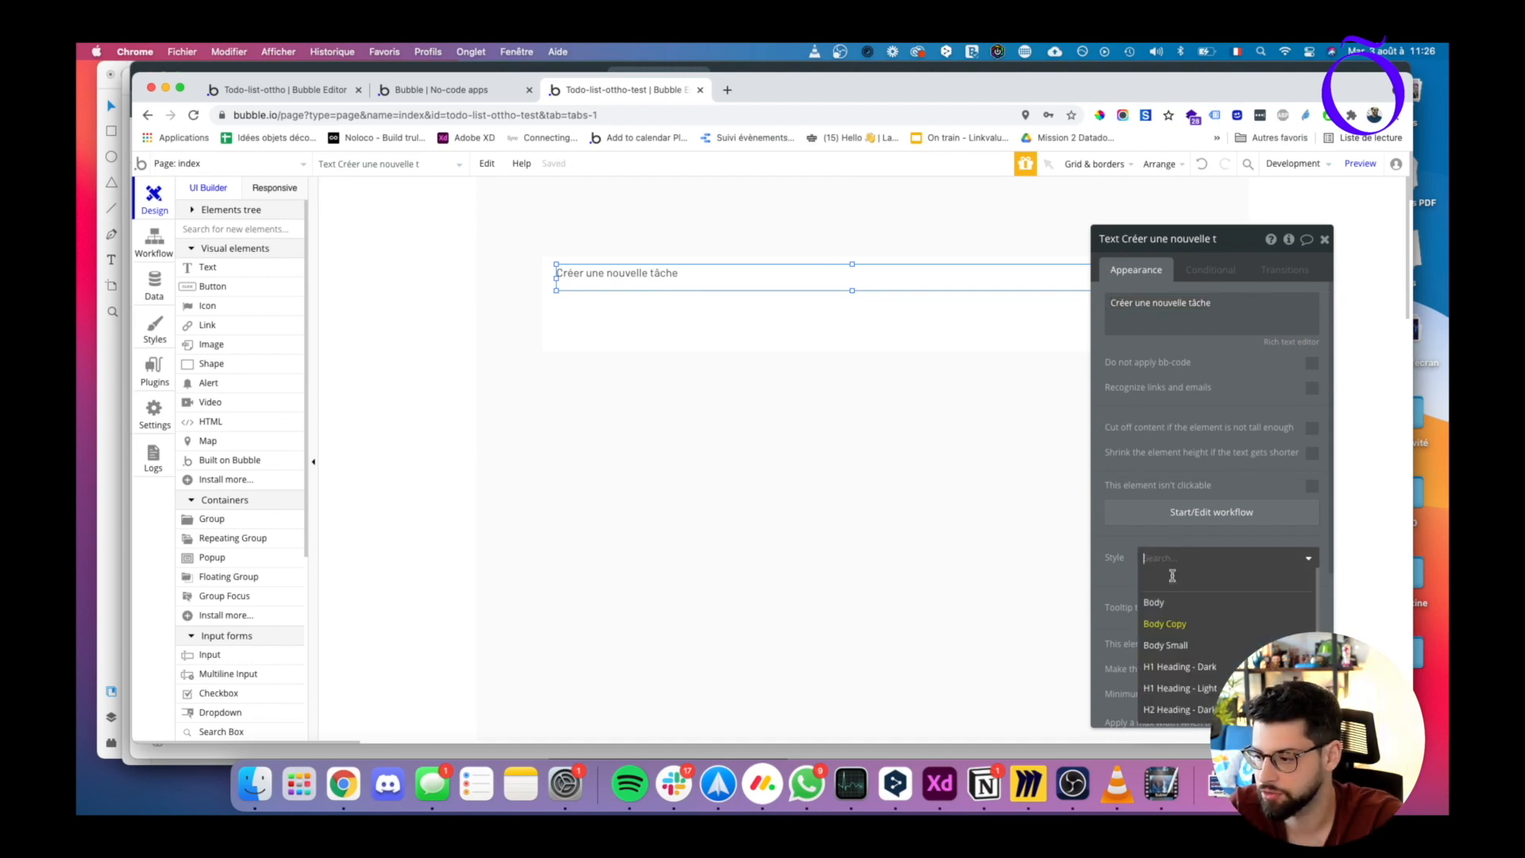
pyautogui.scroll(-1, 1181, 711)
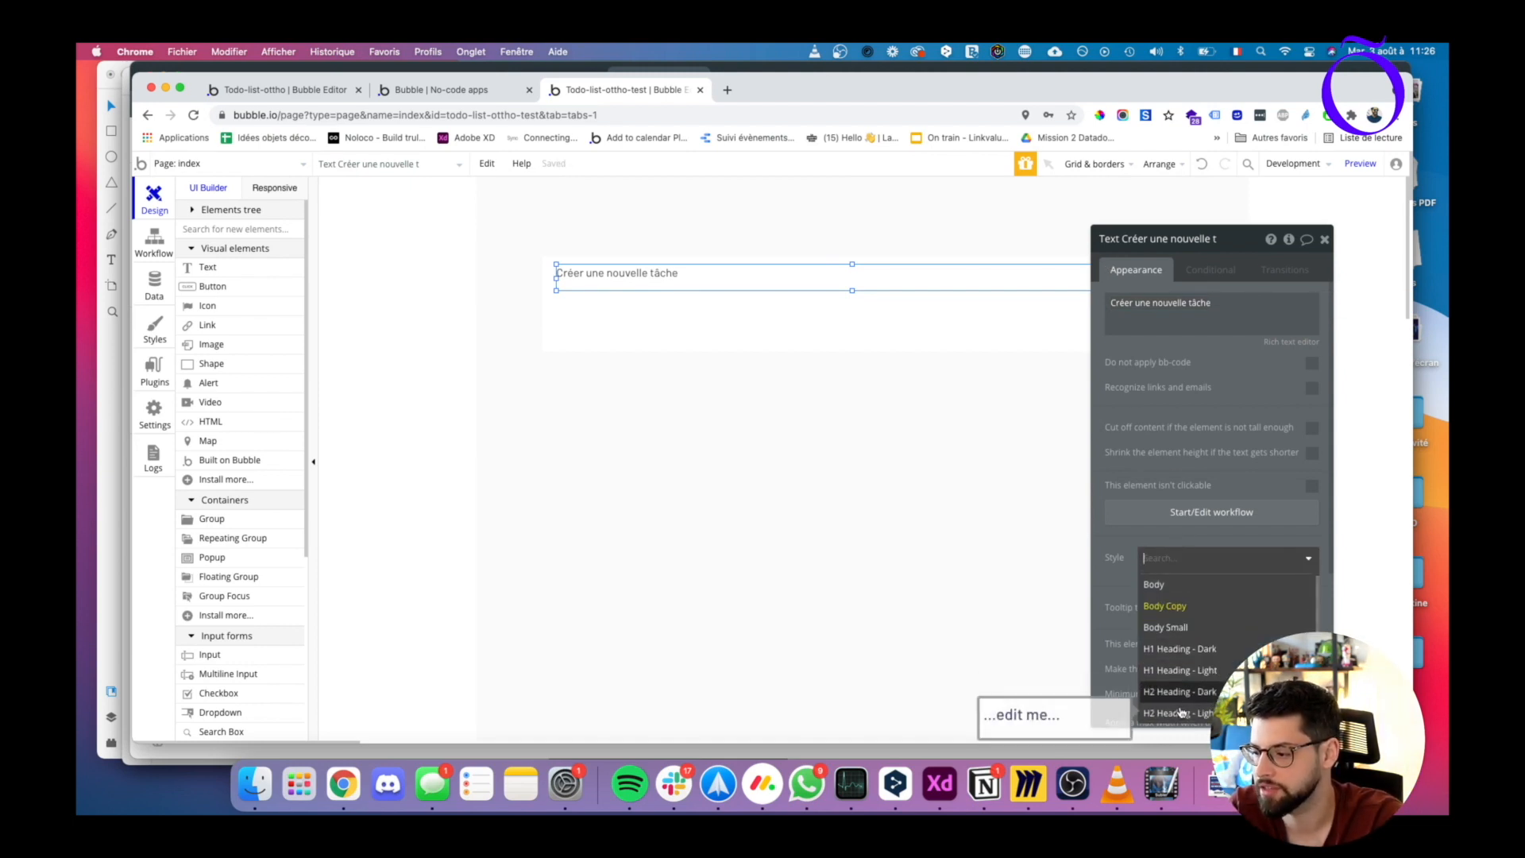
pyautogui.click(1188, 689)
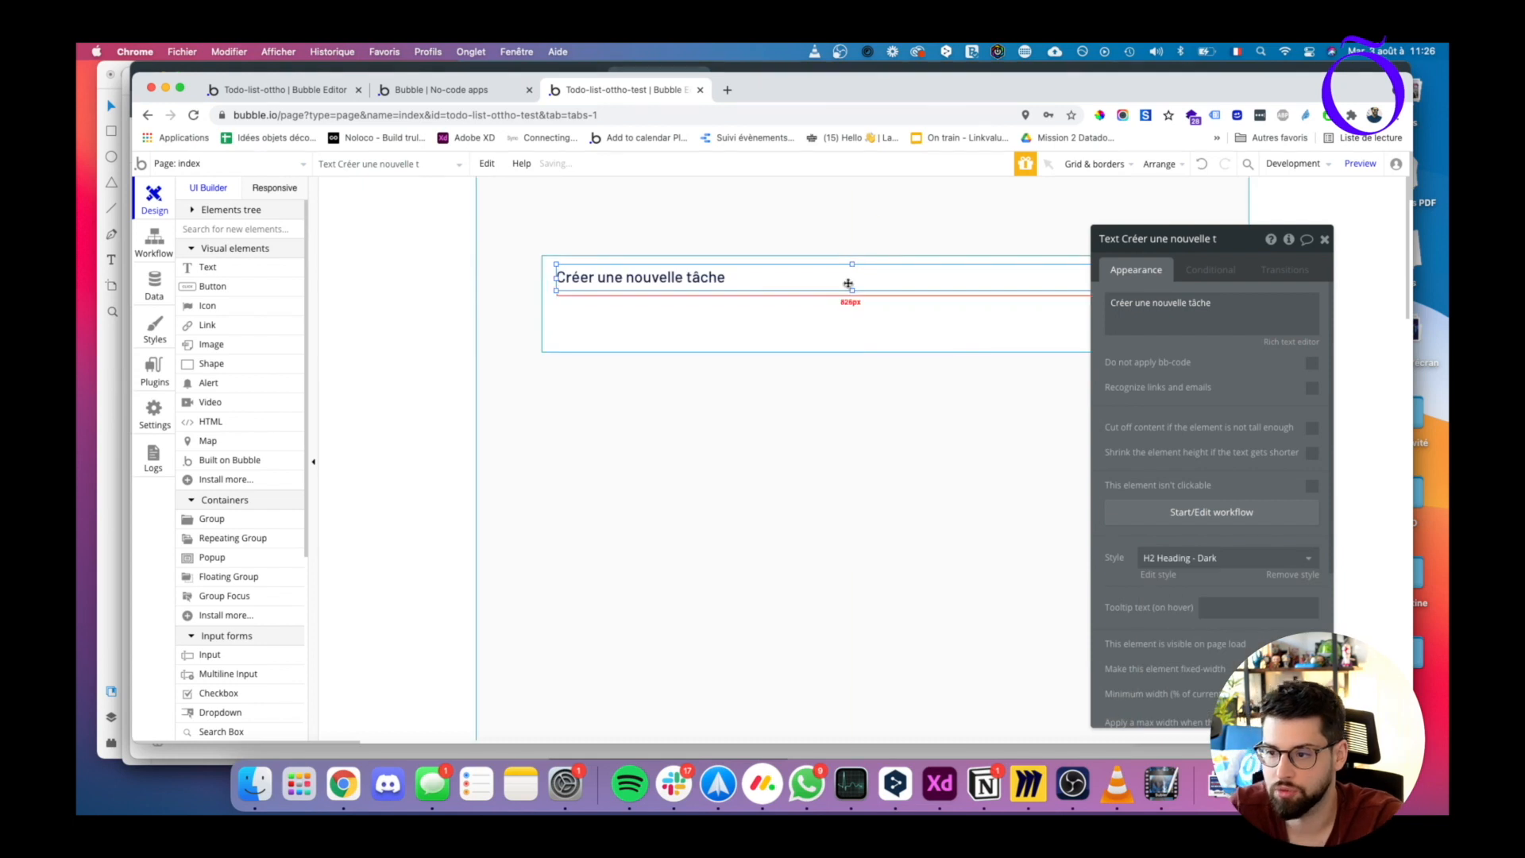
pyautogui.moveTo(852, 291); pyautogui.dragTo(852, 293)
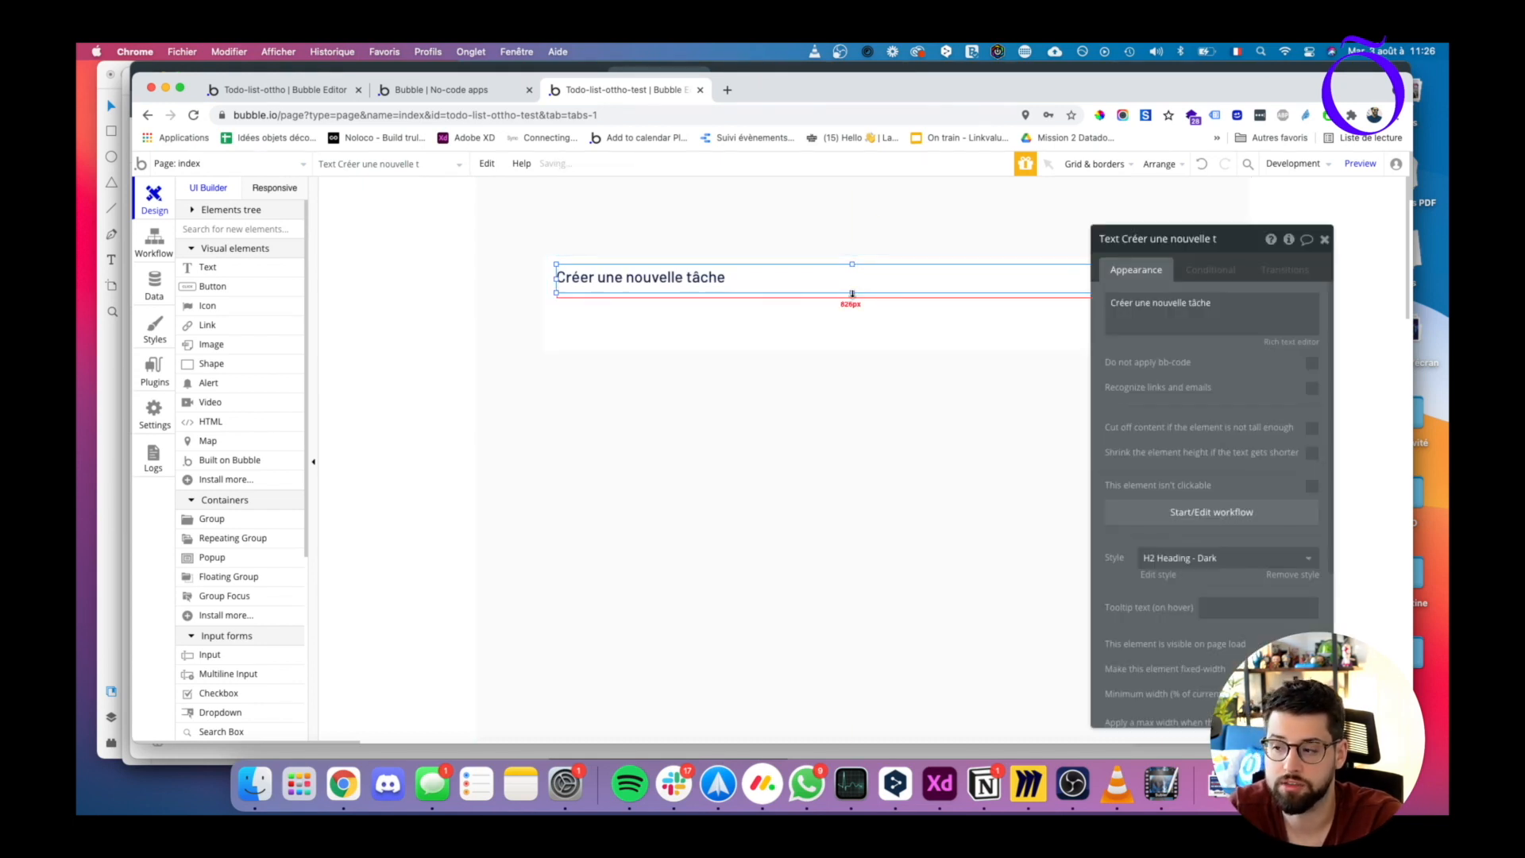
# - Left-align the "Créer une nouvelle tâche" text in the rich text editor and check the page in preview before returning to the editor
pyautogui.tripleClick(1201, 303)
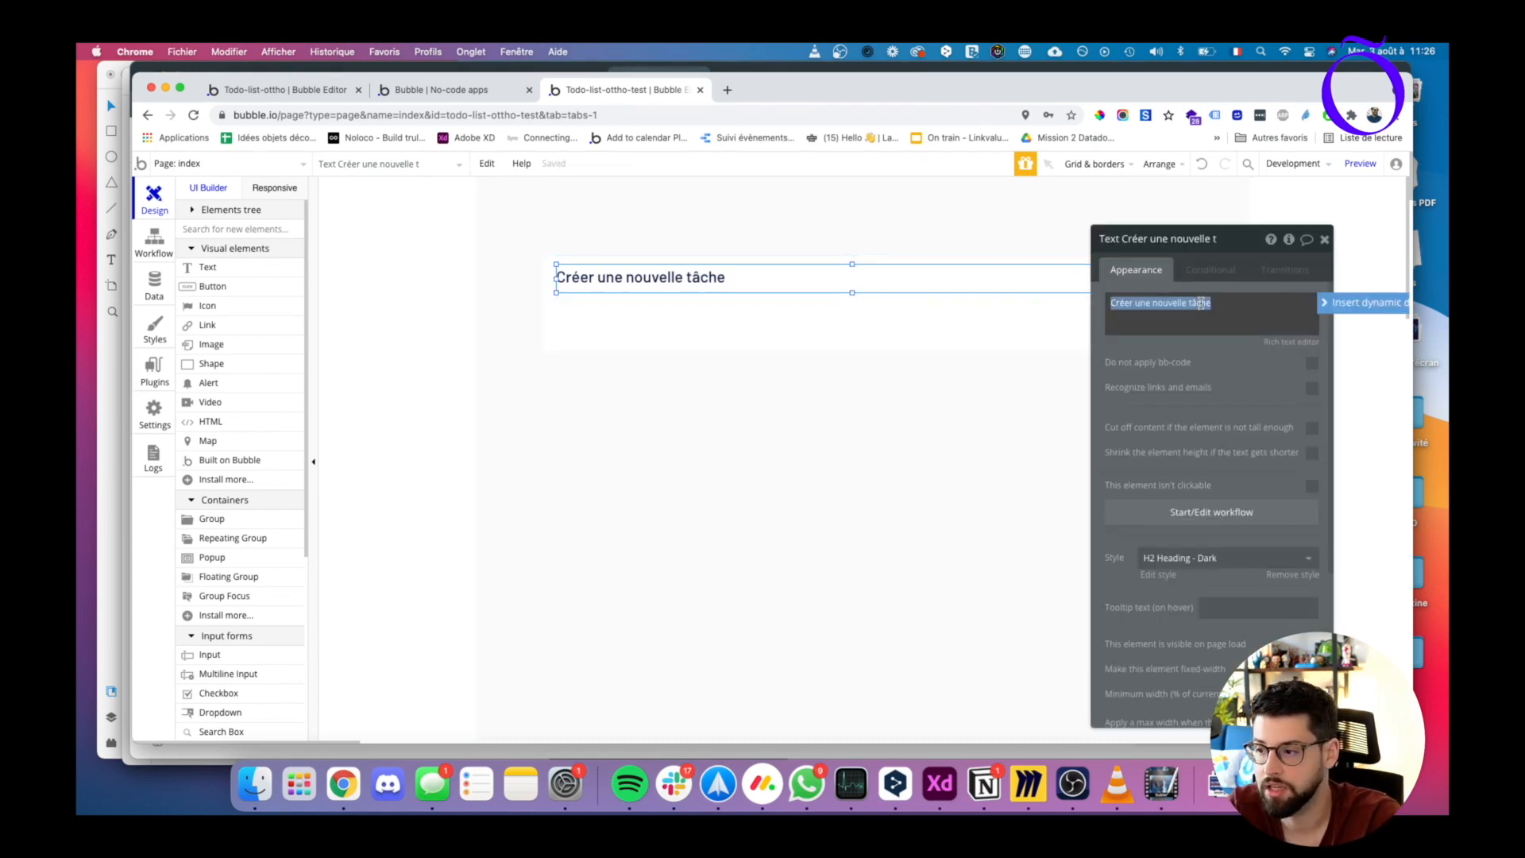
pyautogui.click(1294, 344)
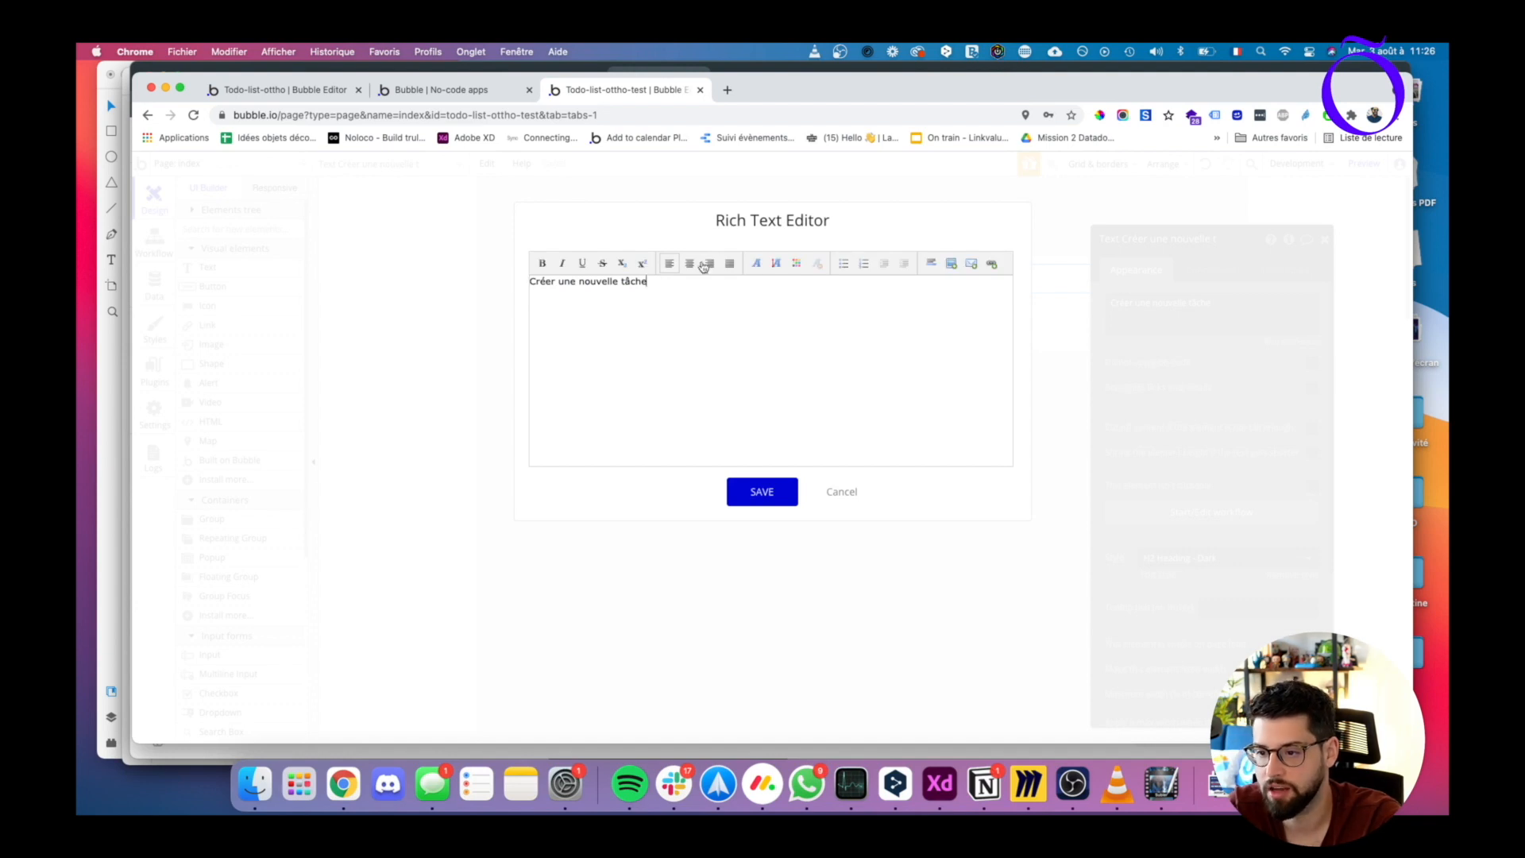
pyautogui.press('super+a')
pyautogui.click(709, 263)
pyautogui.click(670, 263)
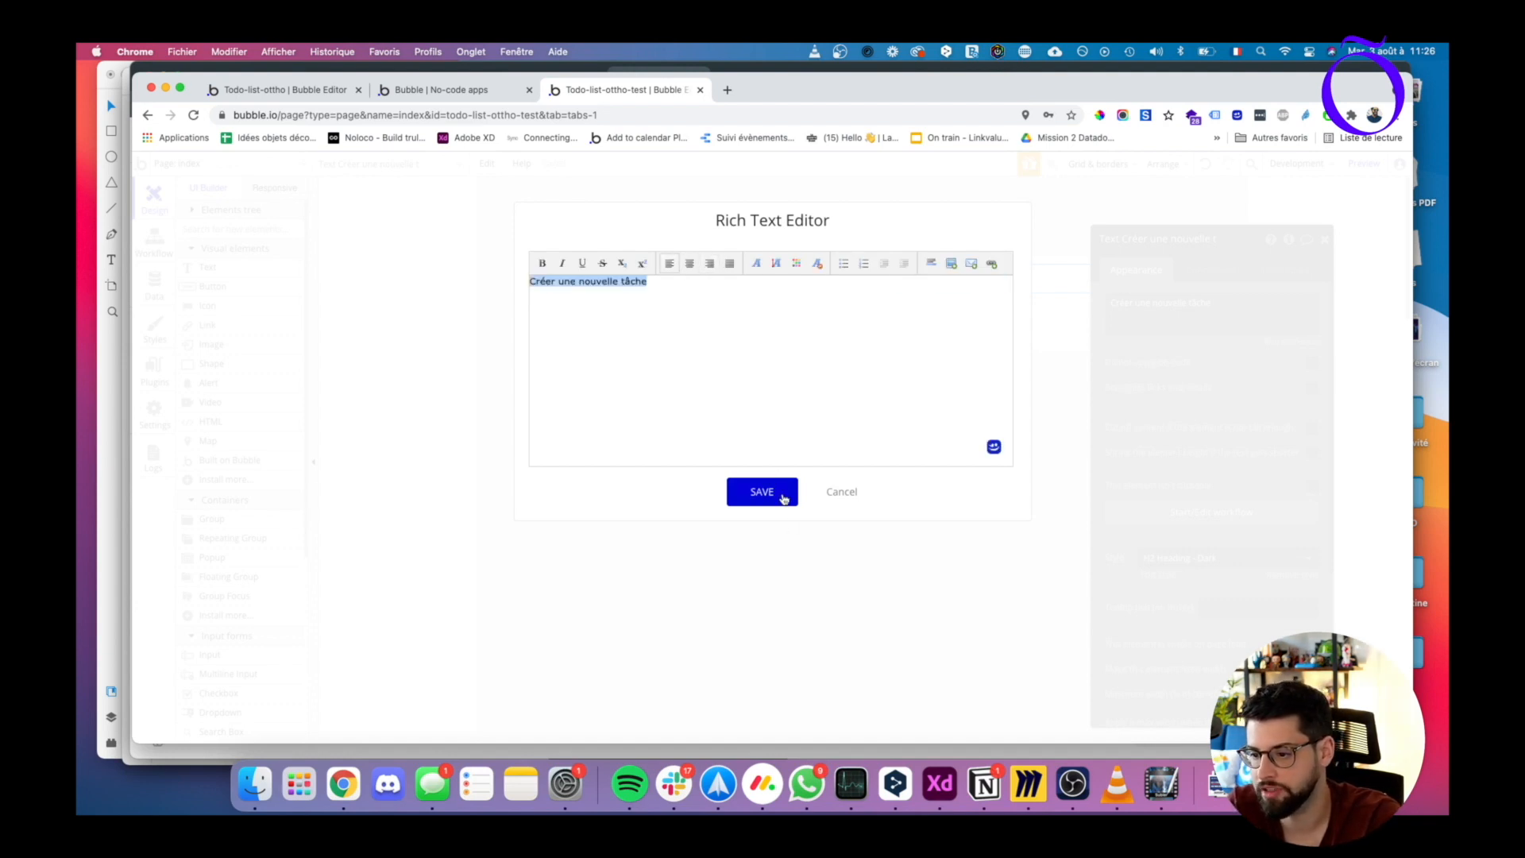
pyautogui.click(783, 493)
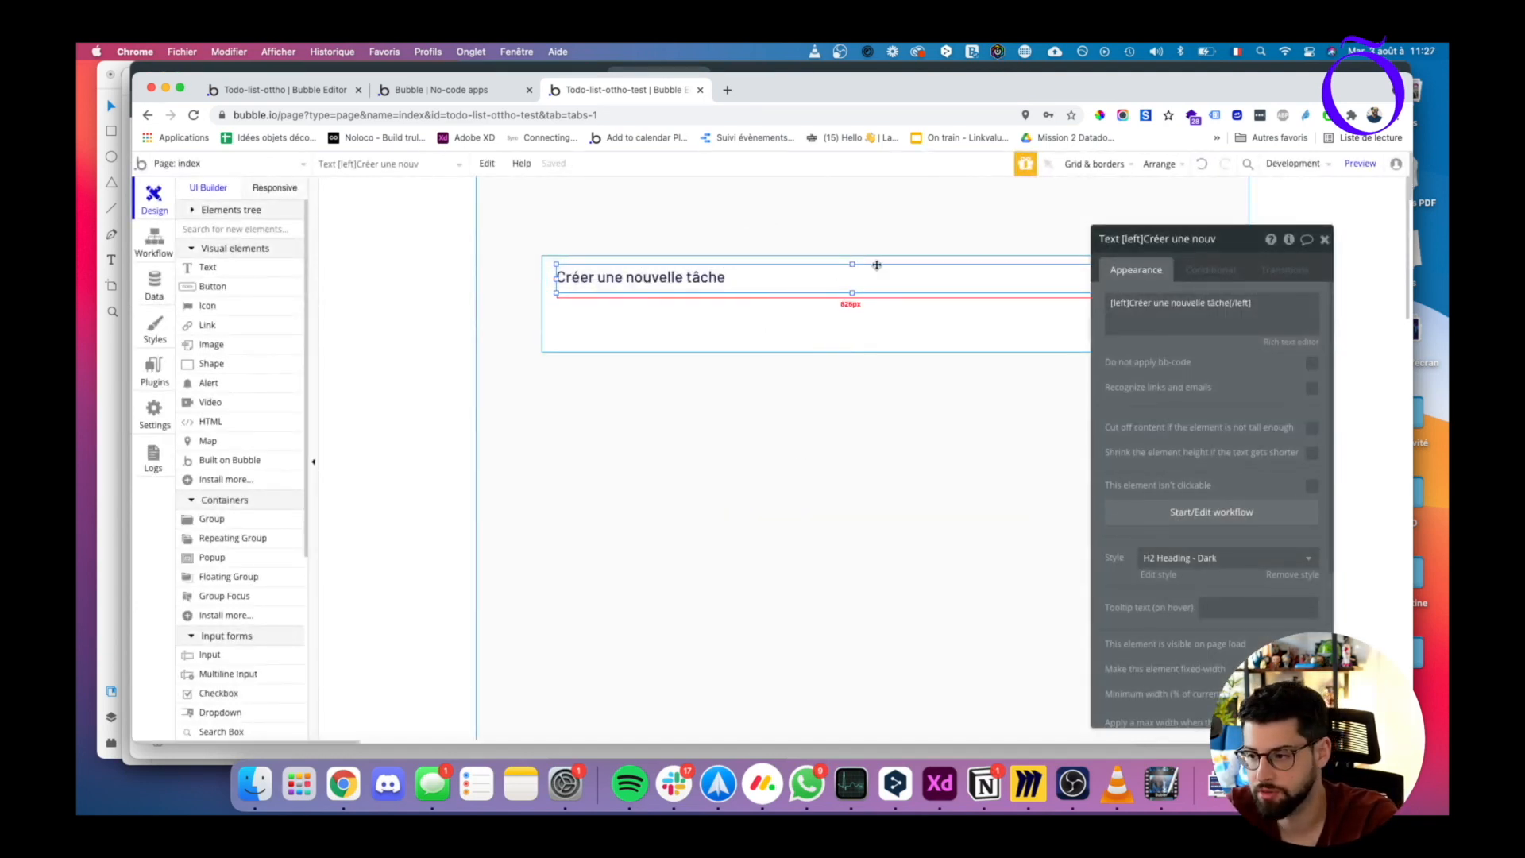
pyautogui.click(1362, 169)
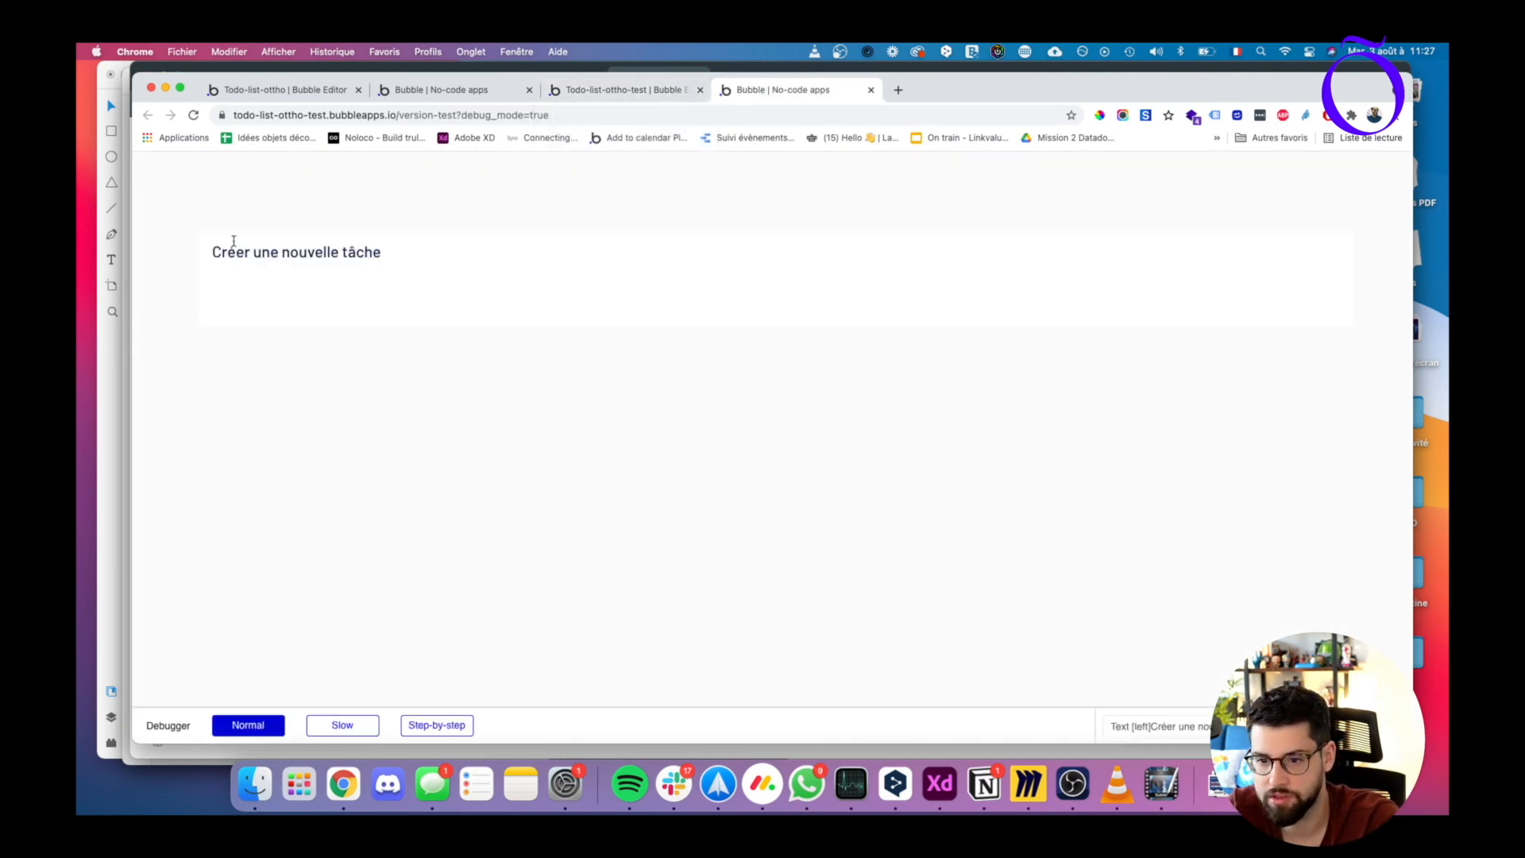
pyautogui.click(605, 99)
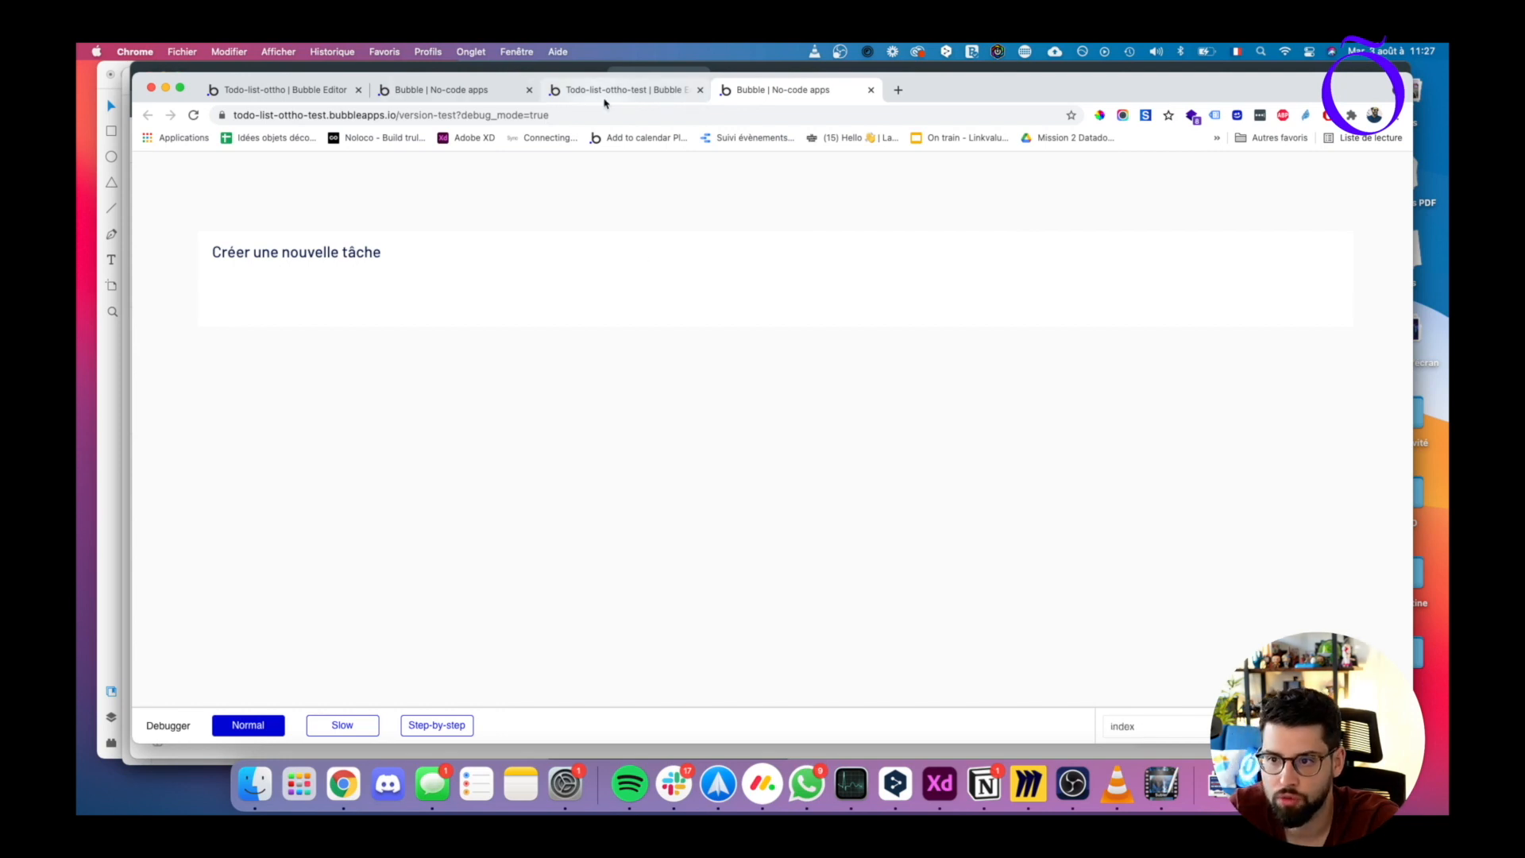
# - Apply a maximum width to the task-creation group when the page is stretched, and check the refreshed preview before returning to the editor
pyautogui.click(737, 328)
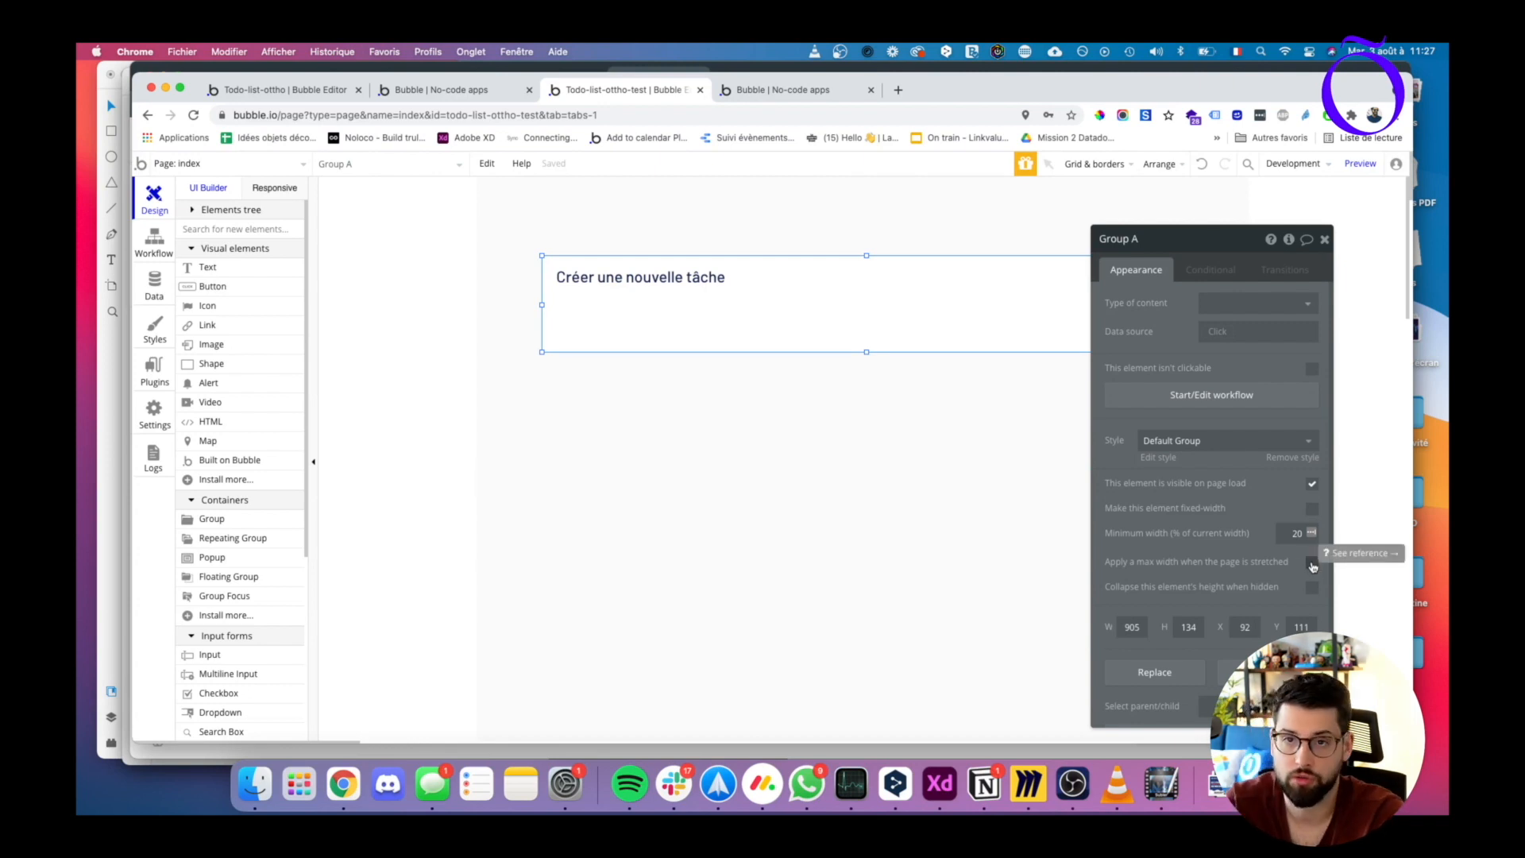
pyautogui.click(1312, 564)
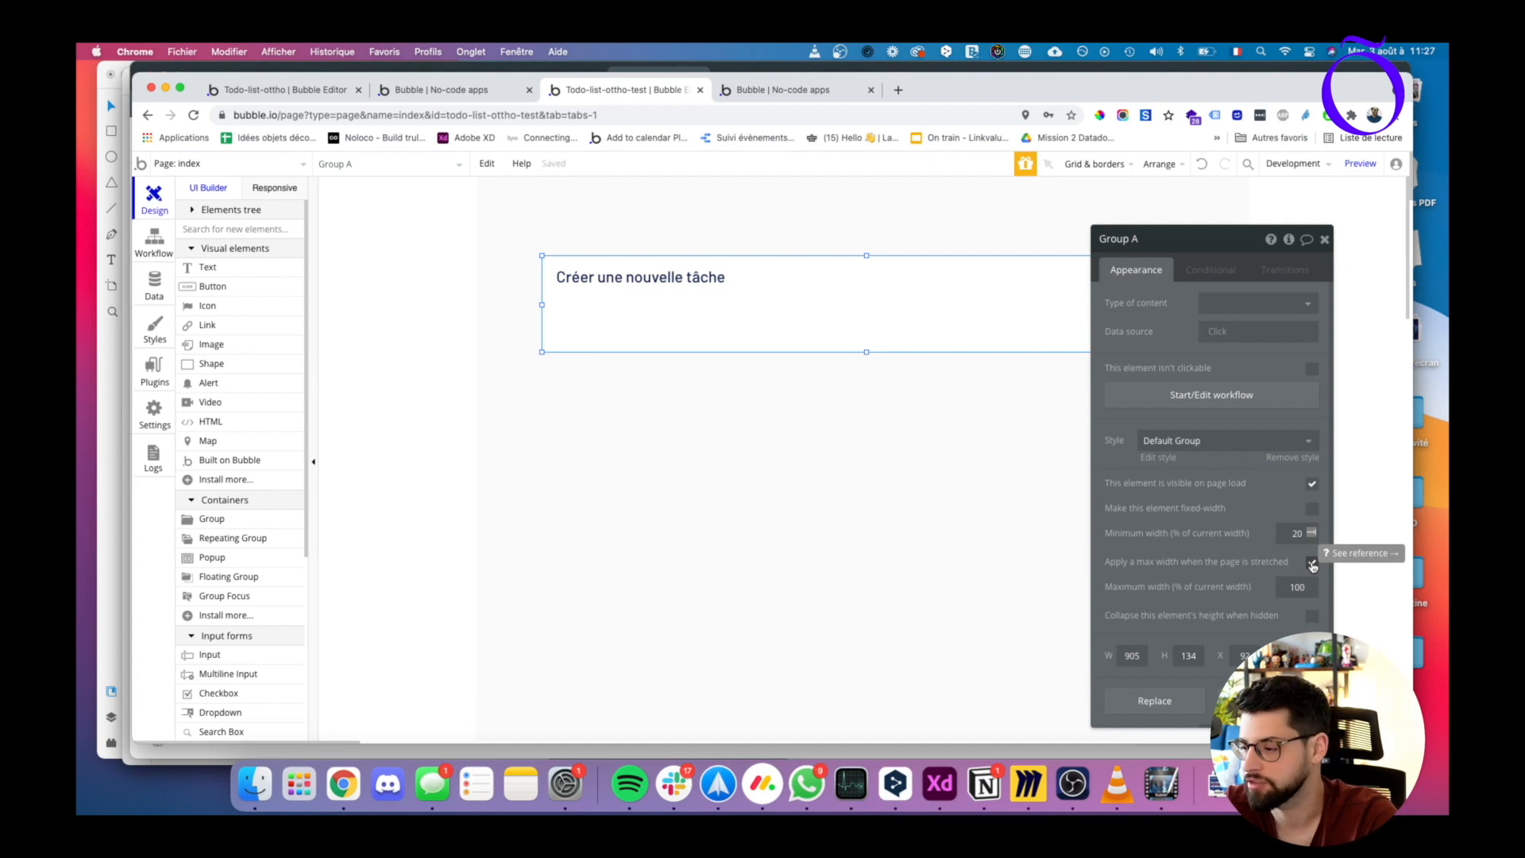
pyautogui.click(1312, 589)
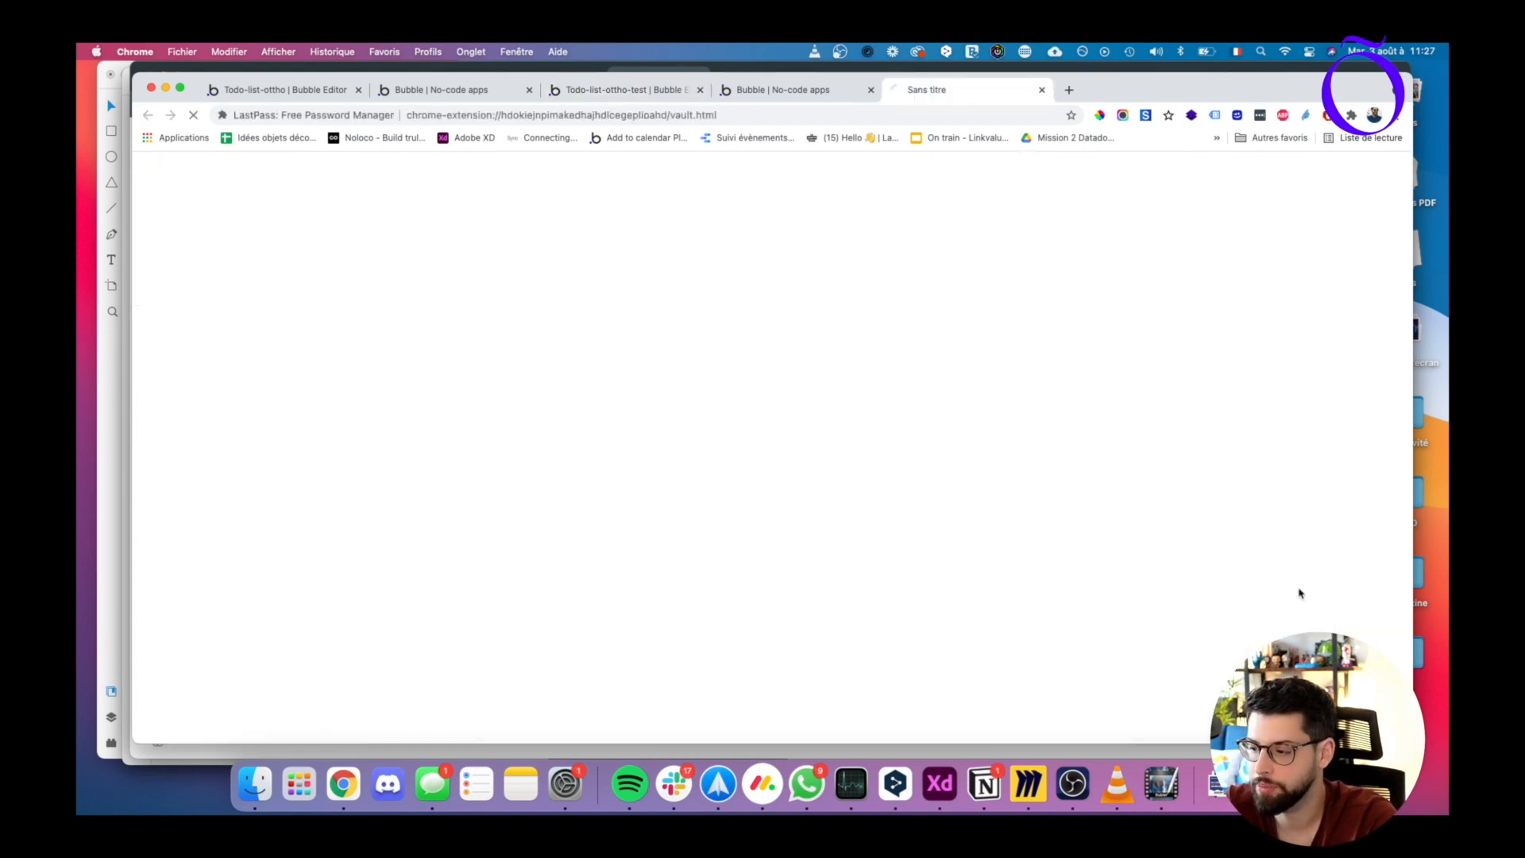
pyautogui.click(1041, 90)
pyautogui.press('super+r')
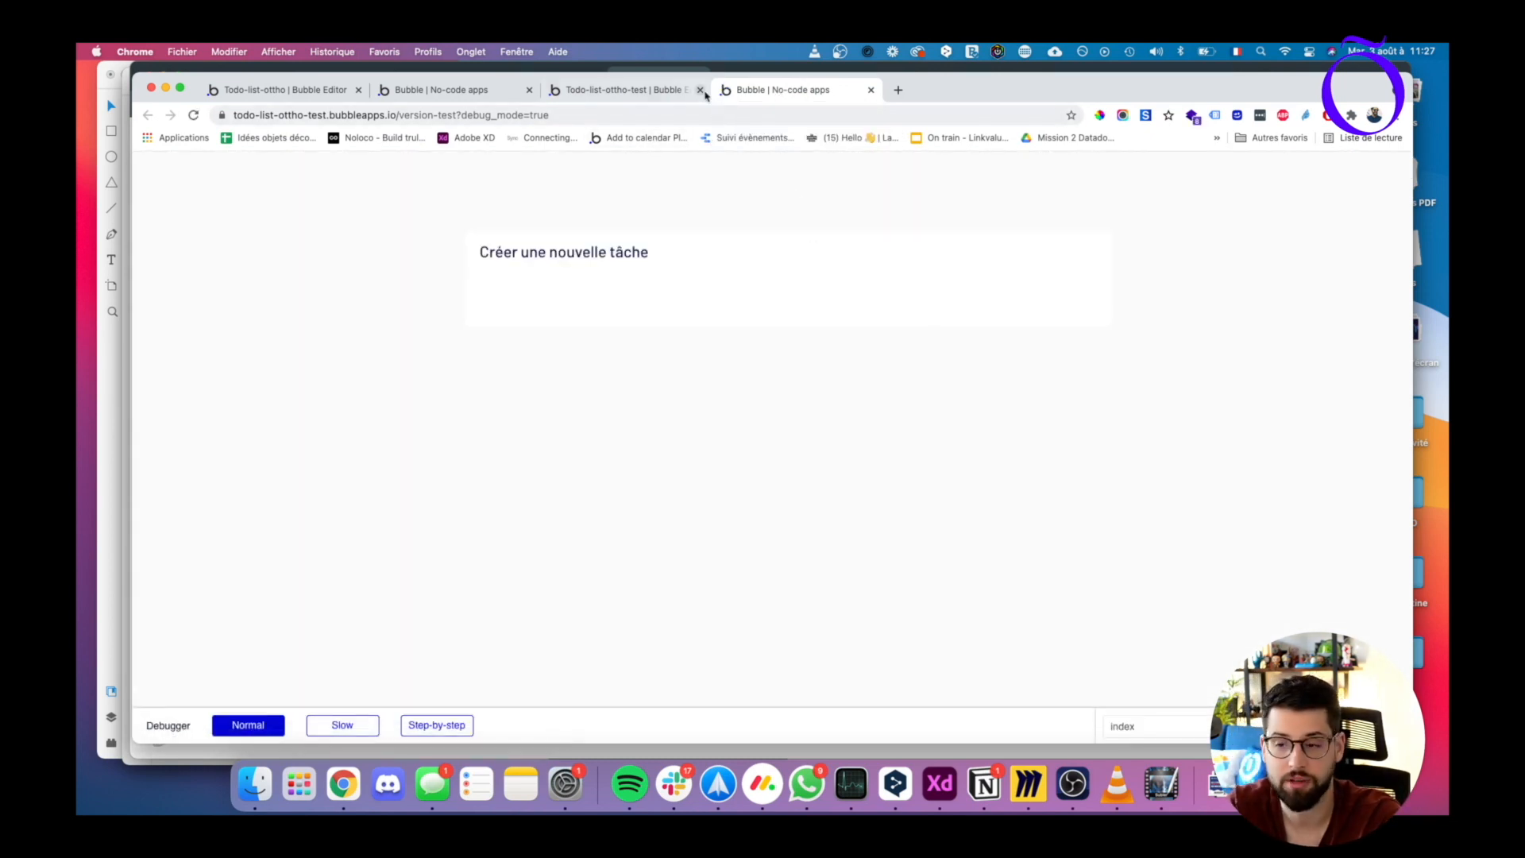
pyautogui.click(652, 91)
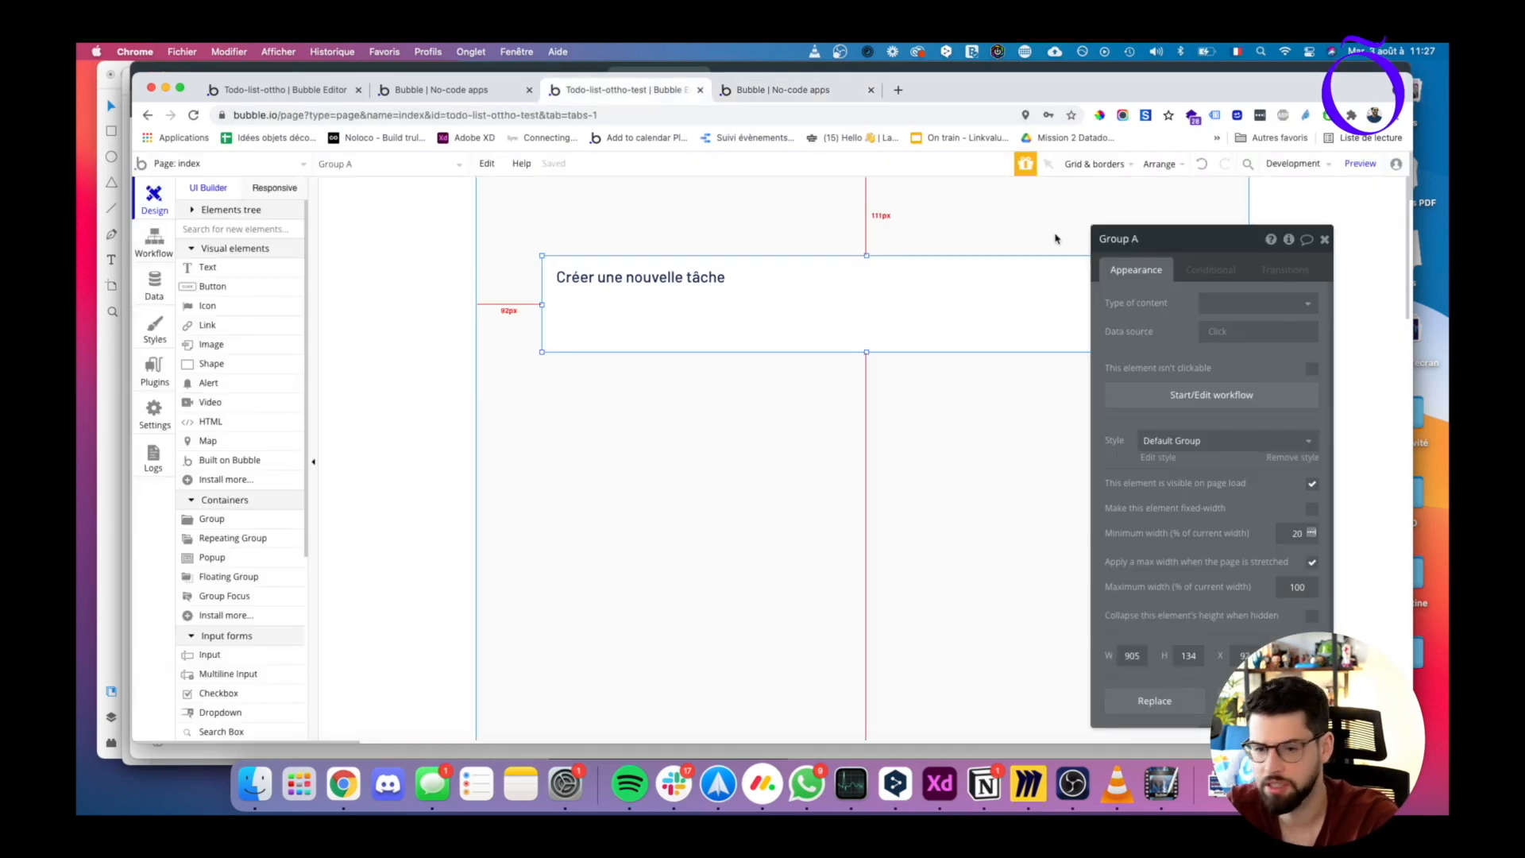
pyautogui.moveTo(1236, 238); pyautogui.dragTo(1227, 223)
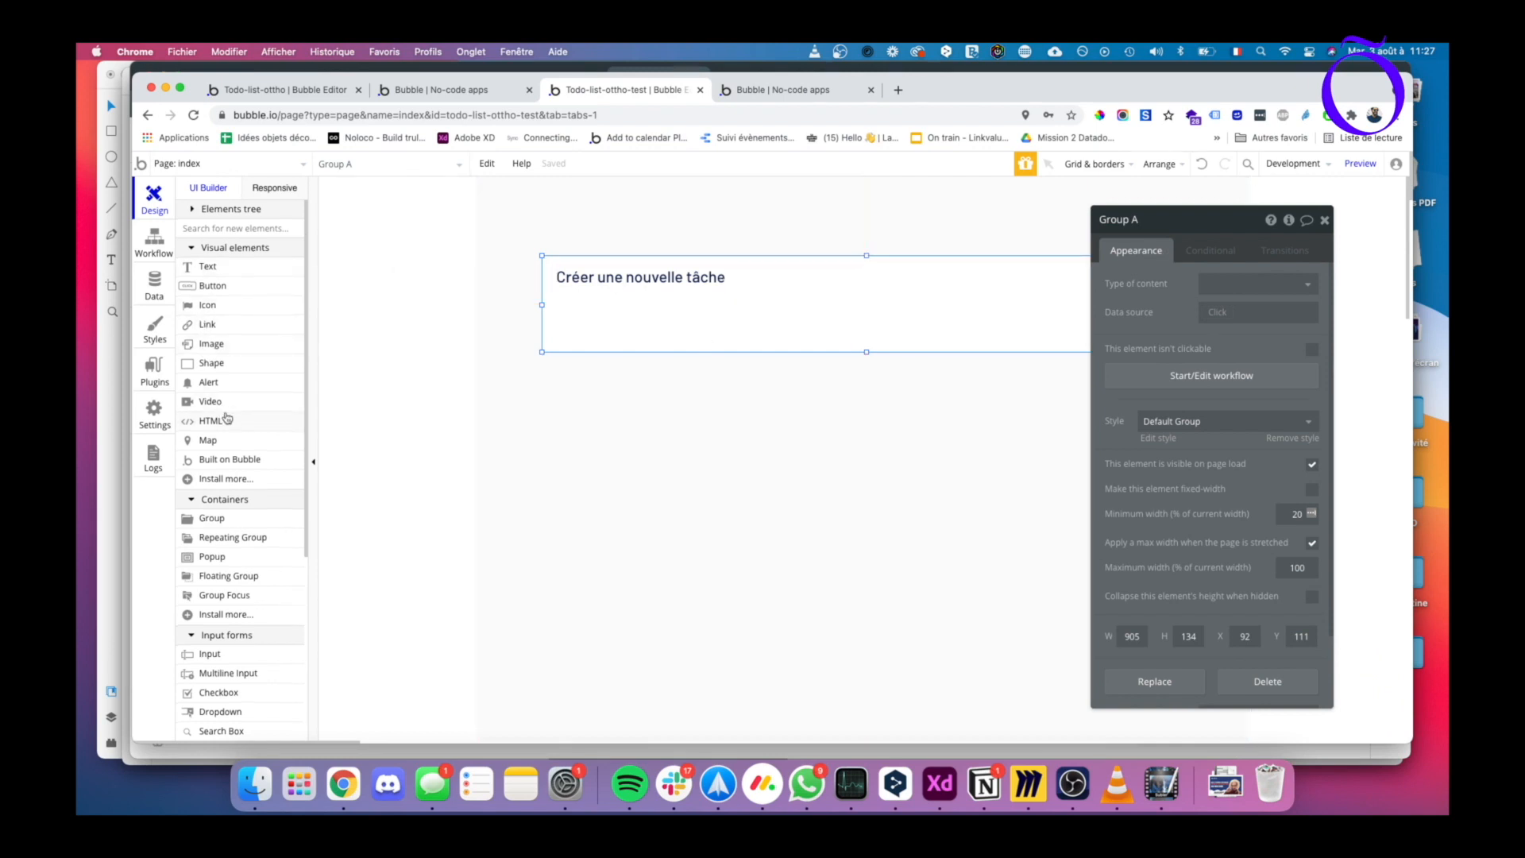
# - Add an Input element about 424 by 46 px inside the group, beneath the "Créer une nouvelle tâche" heading
pyautogui.scroll(-5, 226, 417)
pyautogui.click(225, 477)
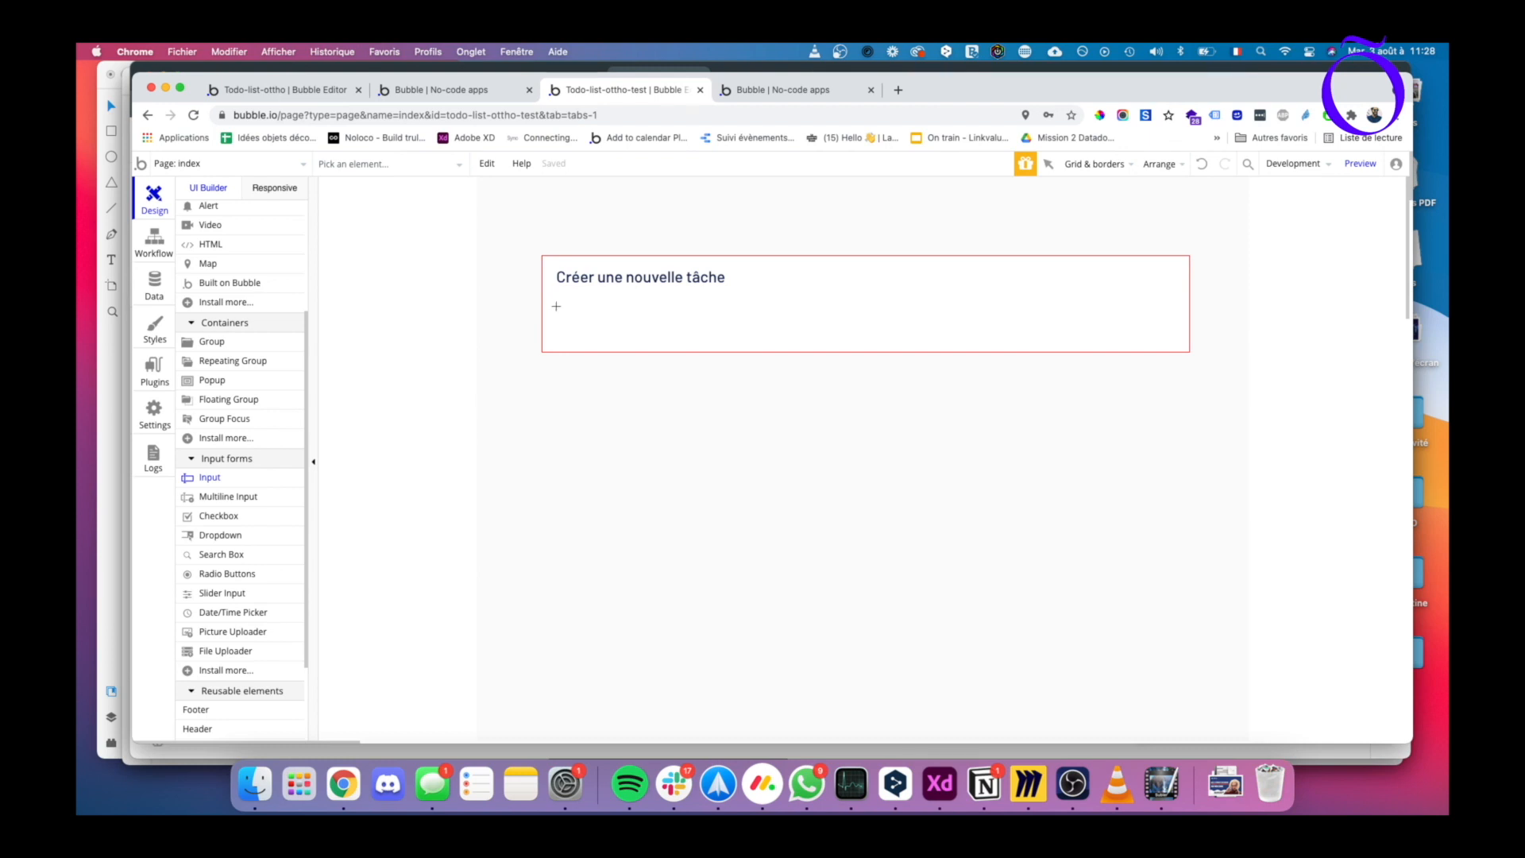
pyautogui.moveTo(554, 303); pyautogui.dragTo(858, 337)
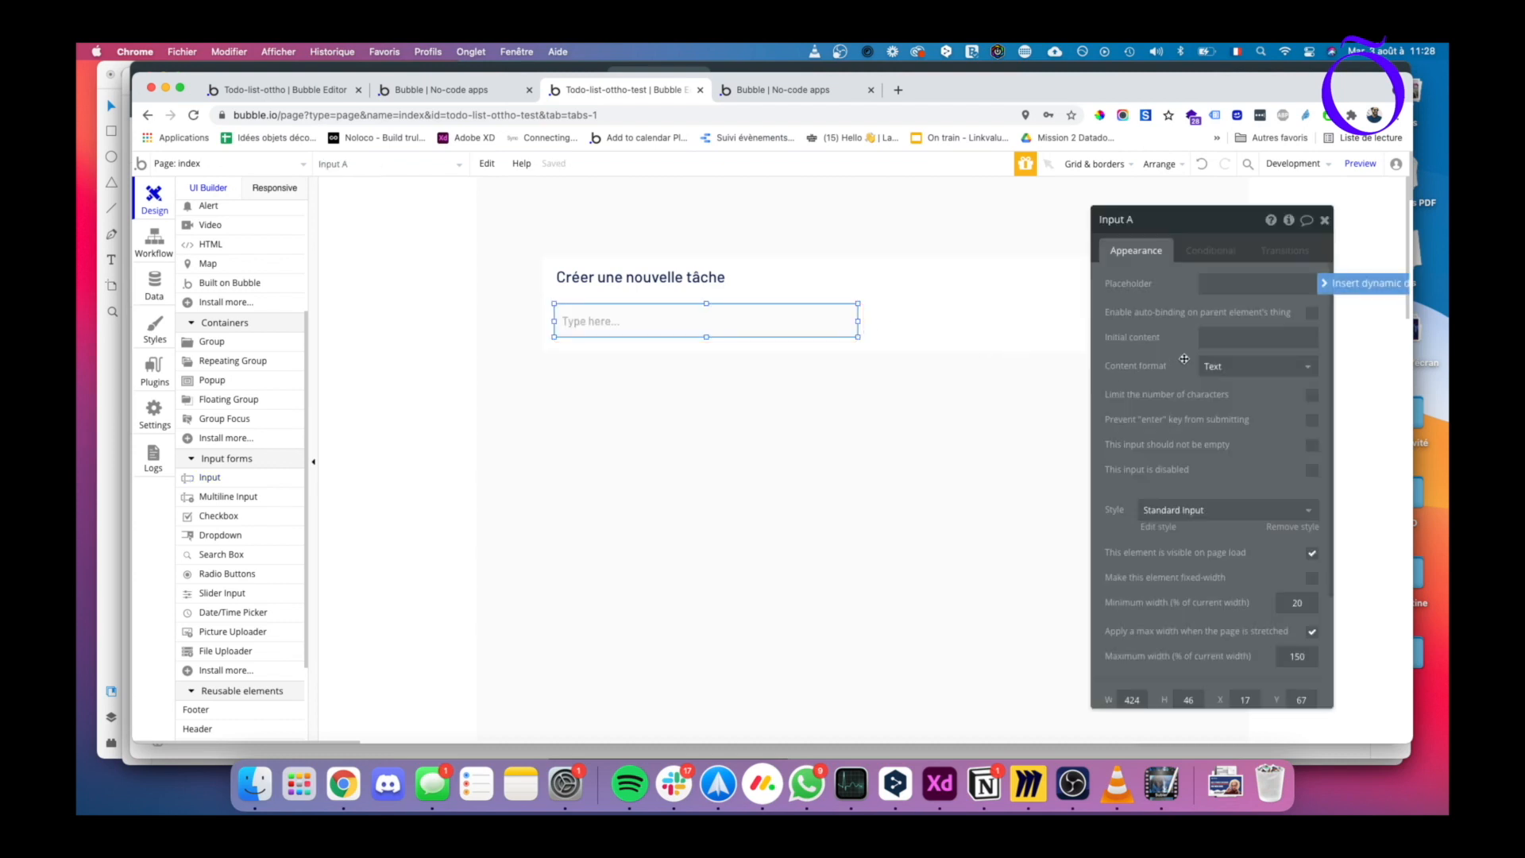
# - Set the new input's placeholder to "Titre"
pyautogui.click(1233, 284)
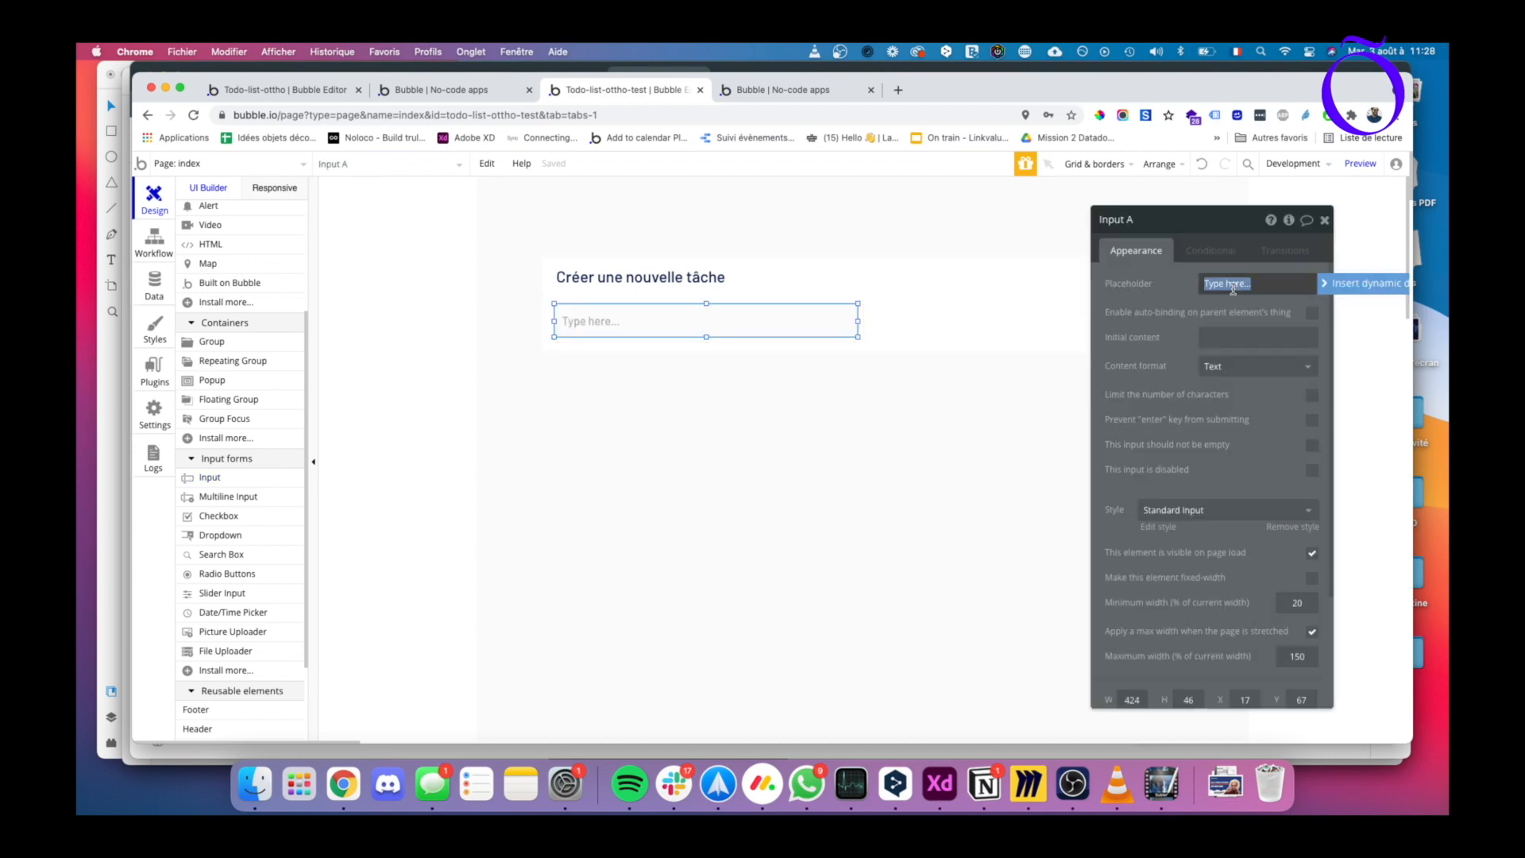
pyautogui.write('Tu')
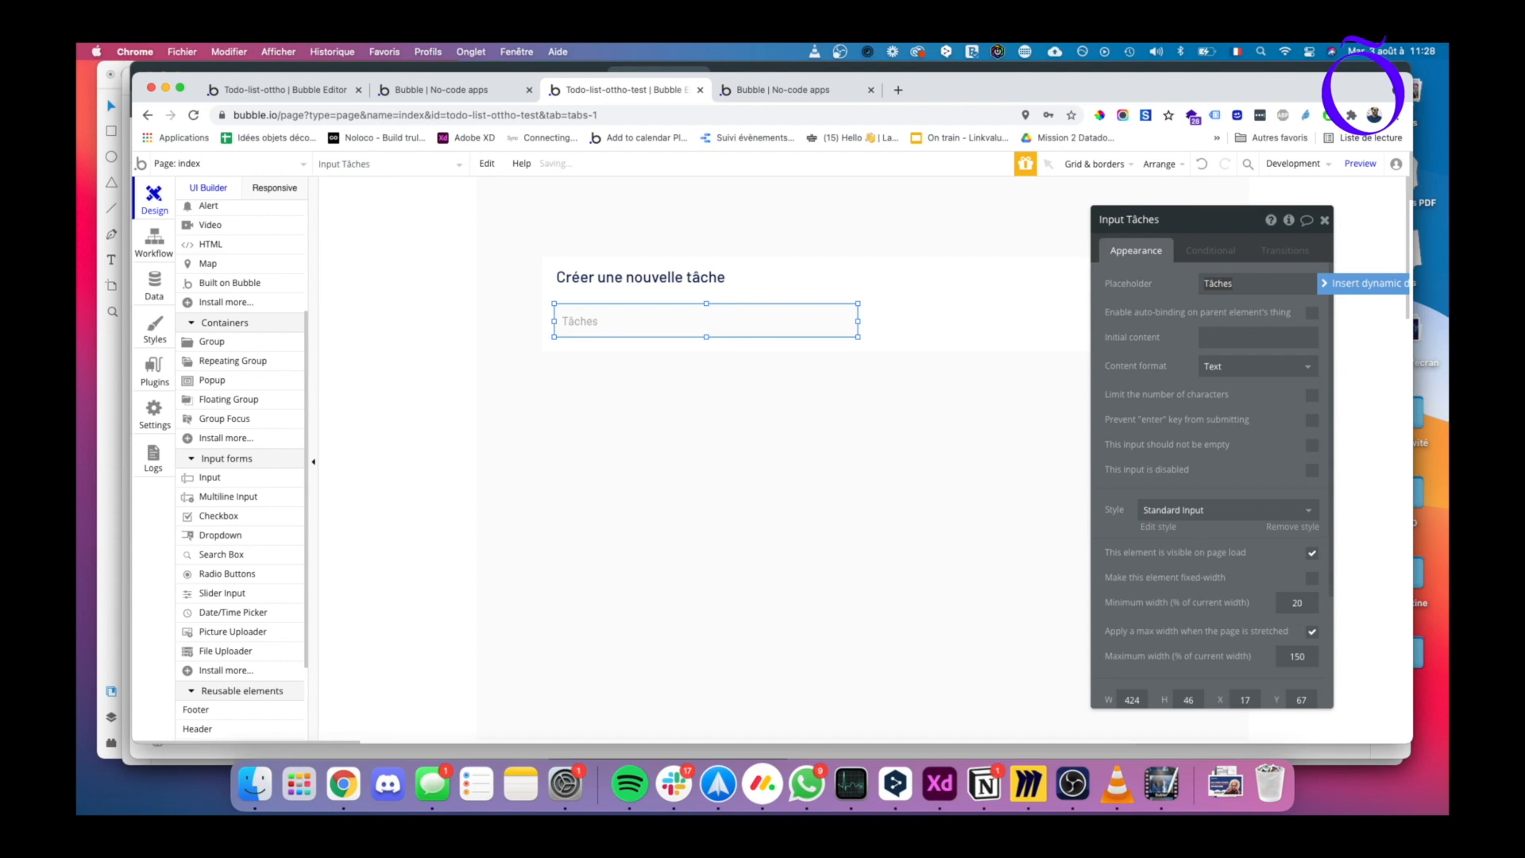
pyautogui.press('super+a')
pyautogui.press('BackSpace')
pyautogui.write('Titre')
pyautogui.click(858, 320)
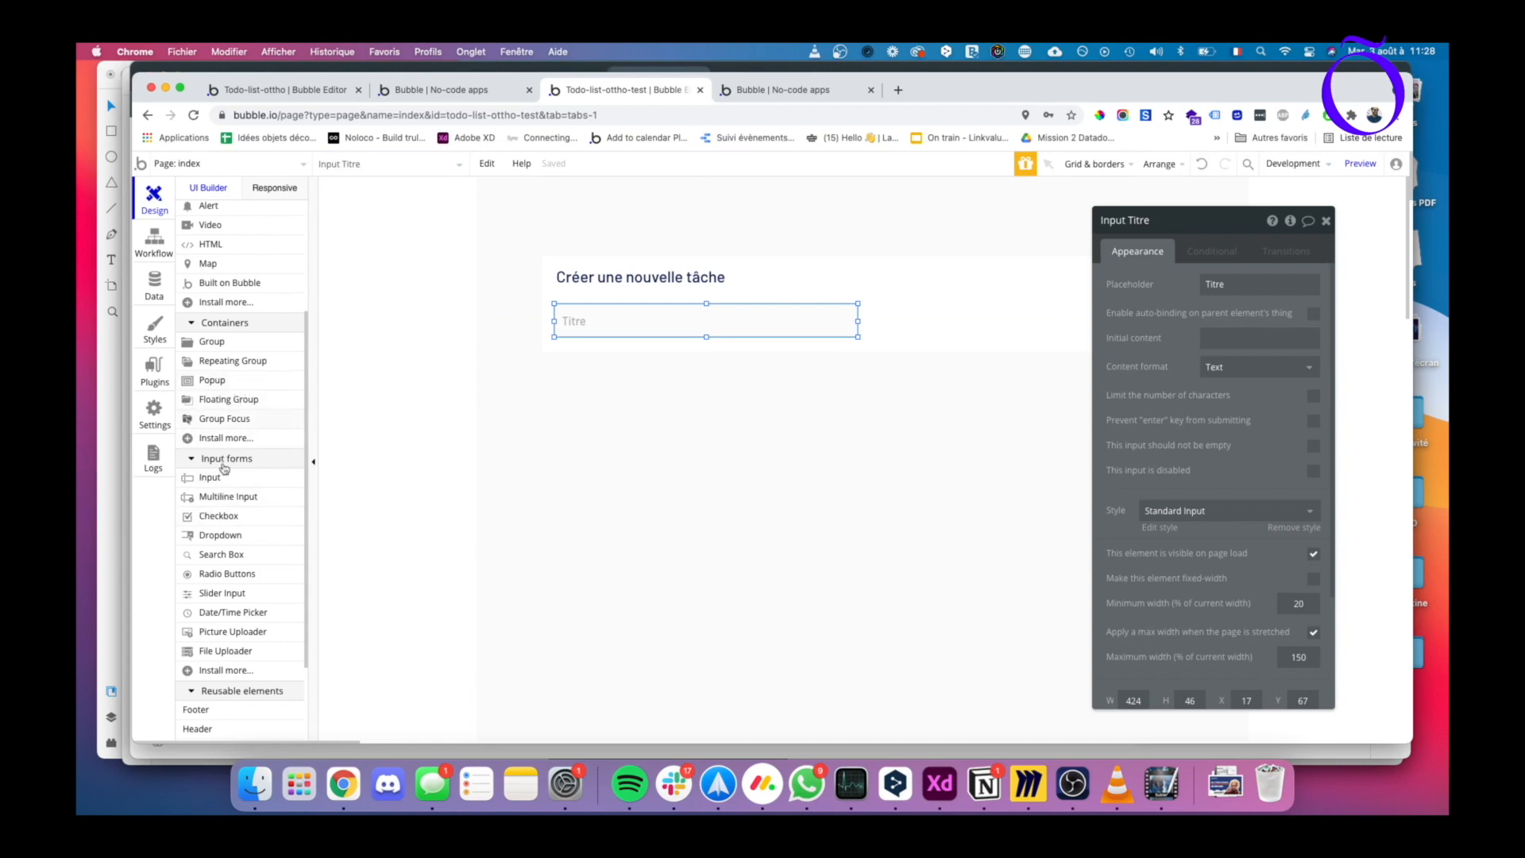
# - Add a Date/Time Picker about 130 by 42 px in the group, just to the right of the Titre input
pyautogui.scroll(-1, 220, 537)
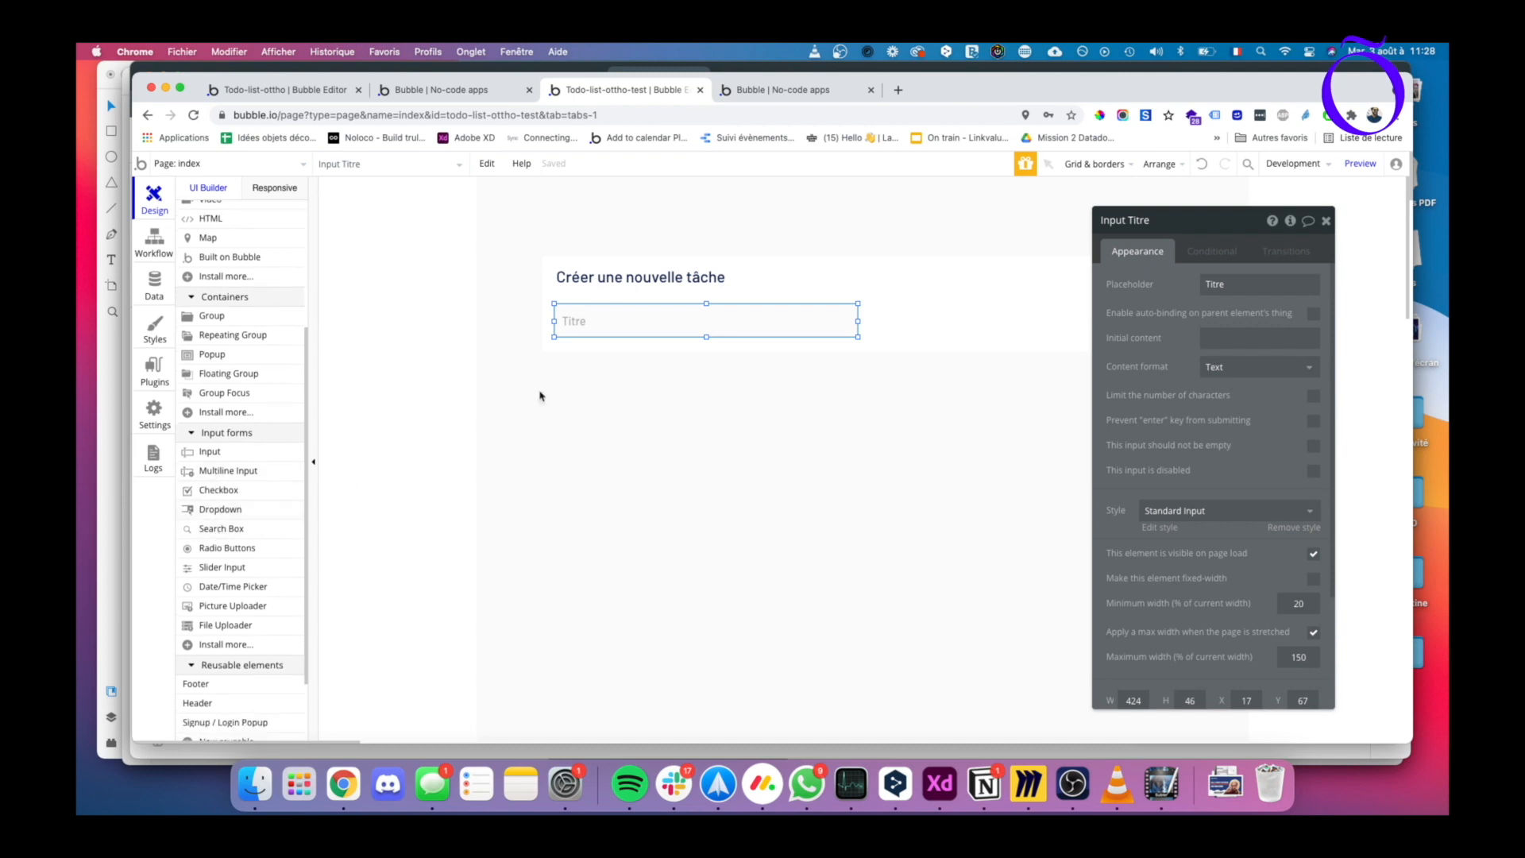
pyautogui.scroll(-2, 223, 626)
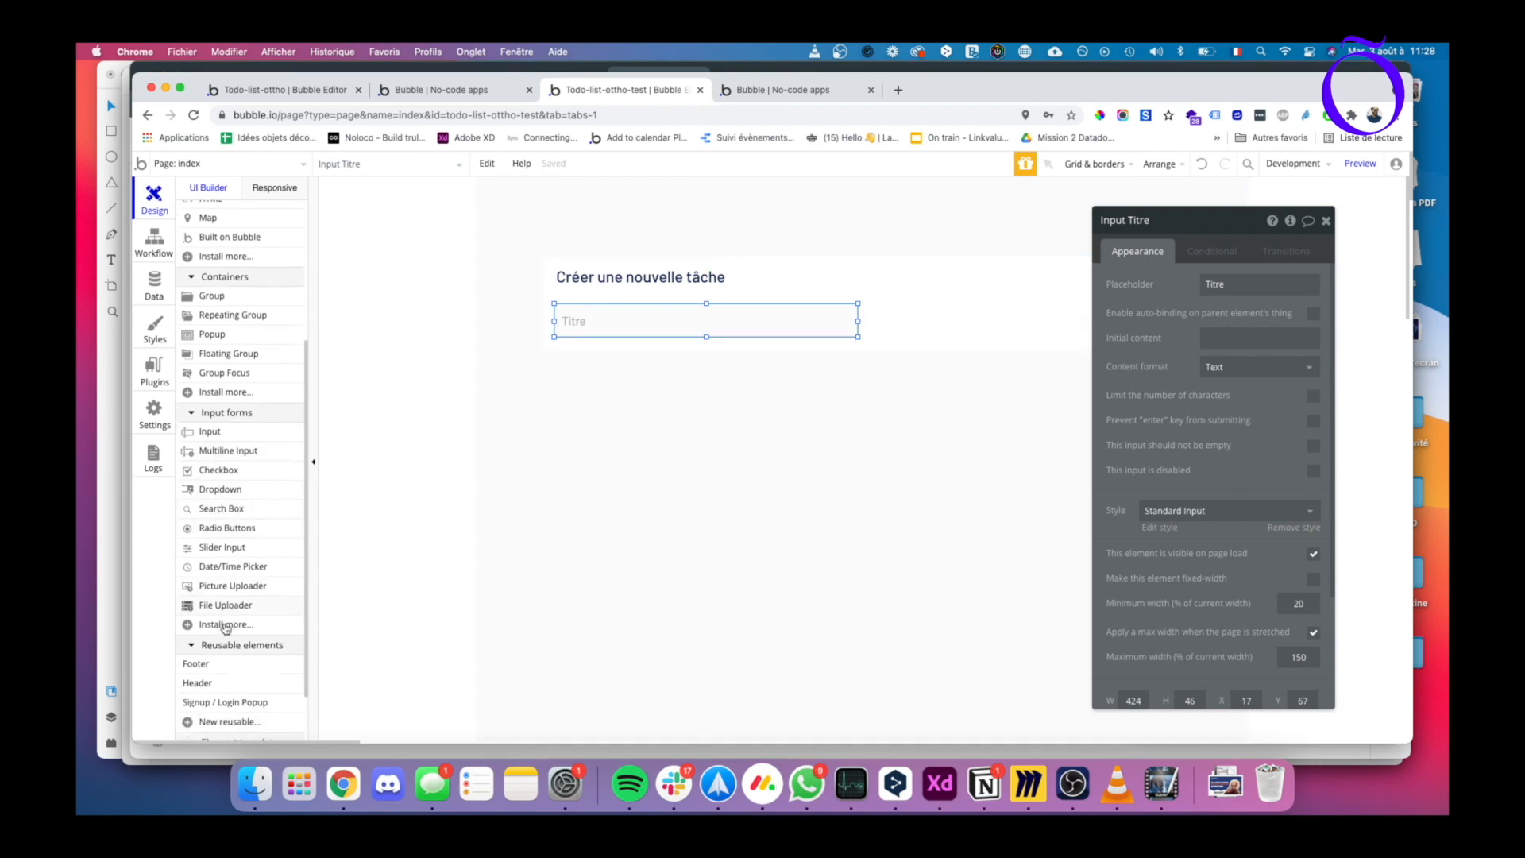
pyautogui.scroll(-1, 226, 628)
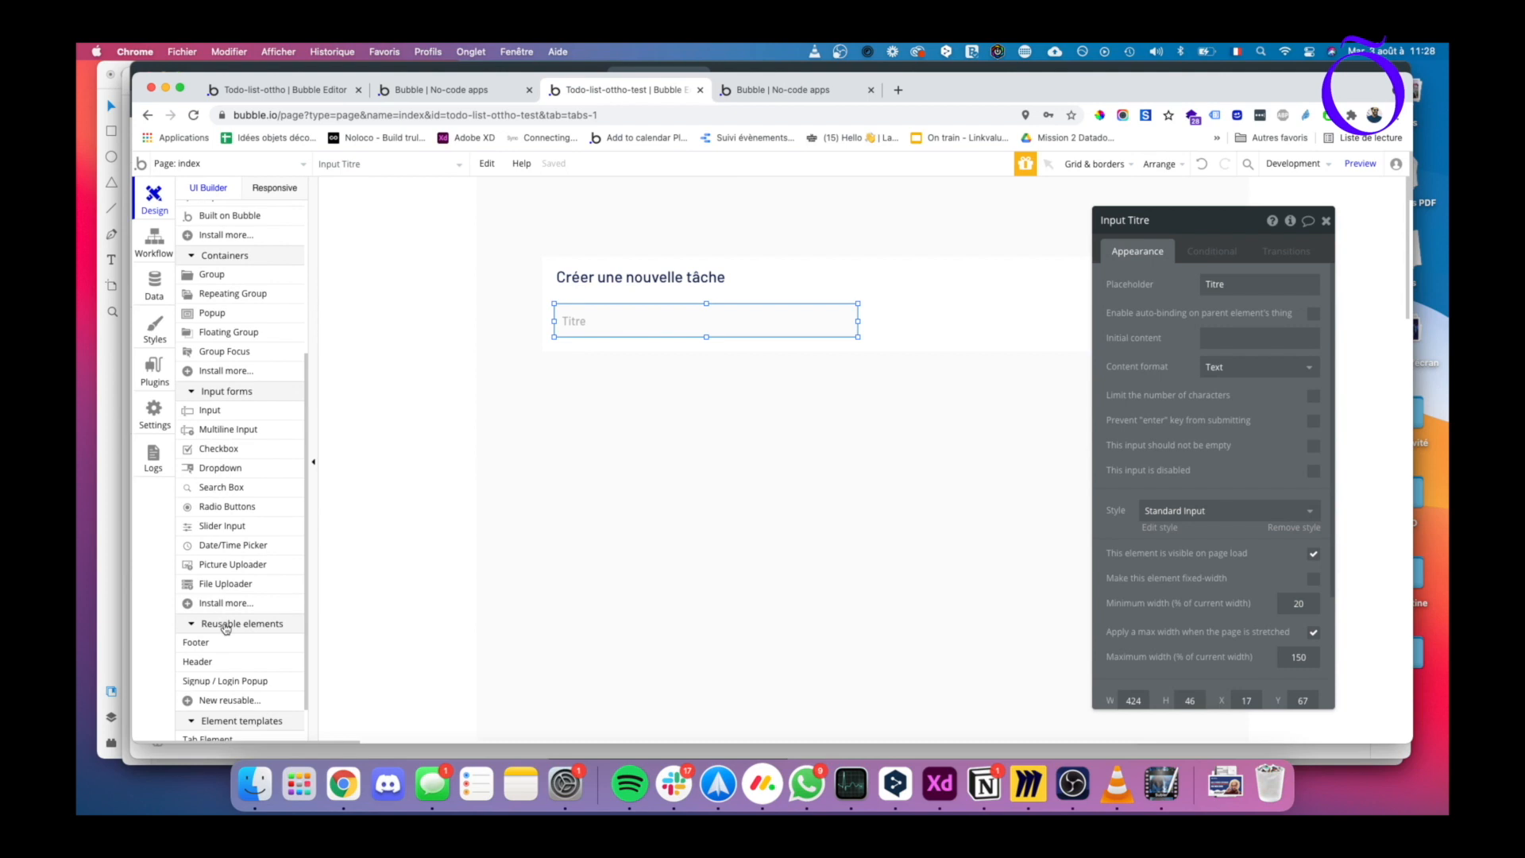
pyautogui.click(226, 546)
pyautogui.moveTo(865, 304); pyautogui.dragTo(956, 333)
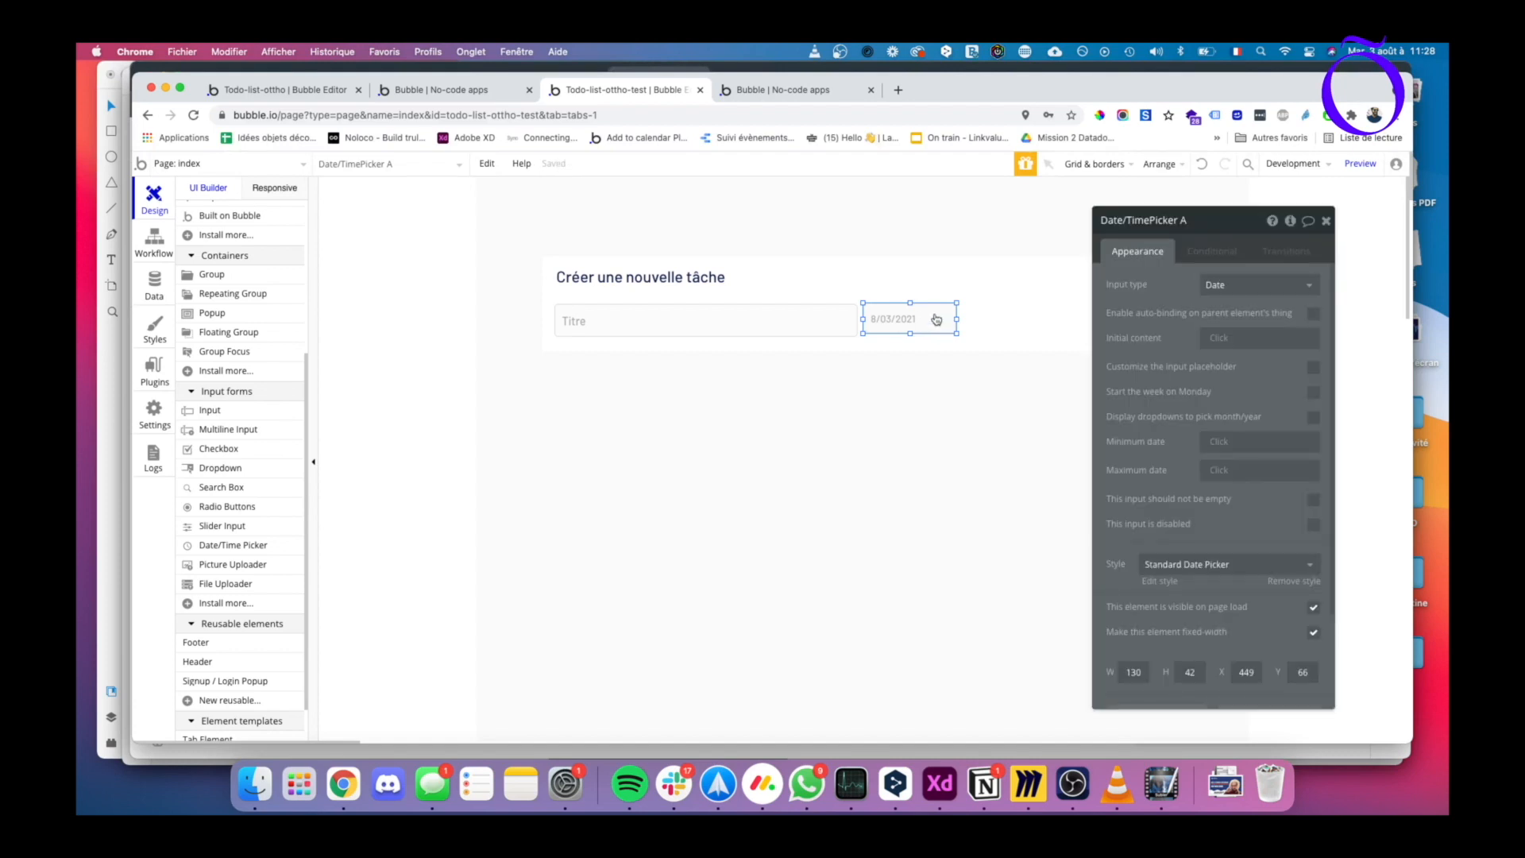
# - Set the date picker's input type to Date & Time, widen it to about 206 px and keep the 17:26 time format
pyautogui.click(1227, 296)
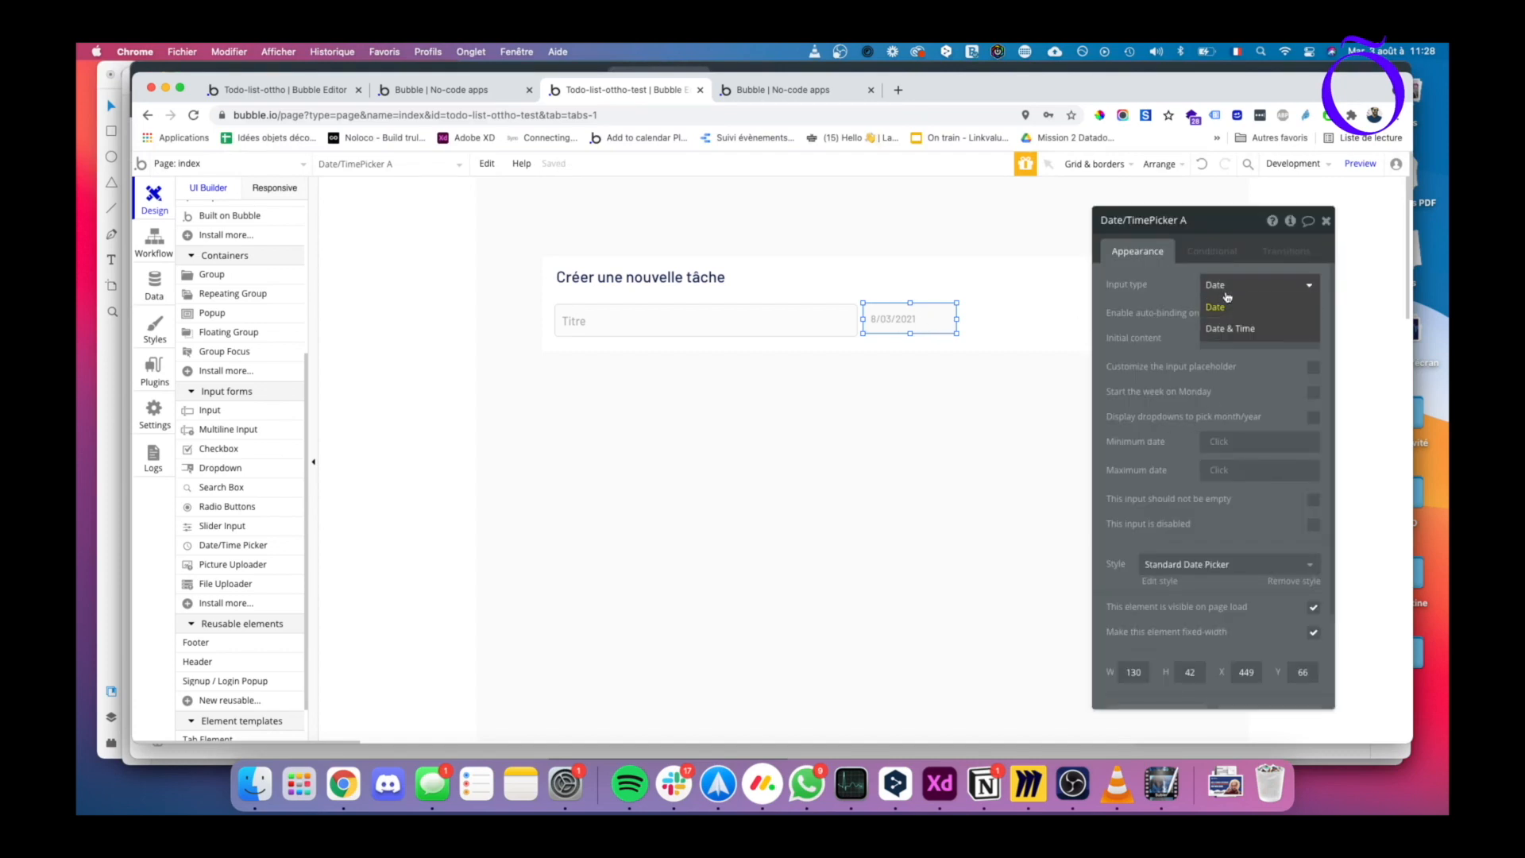
pyautogui.click(1231, 329)
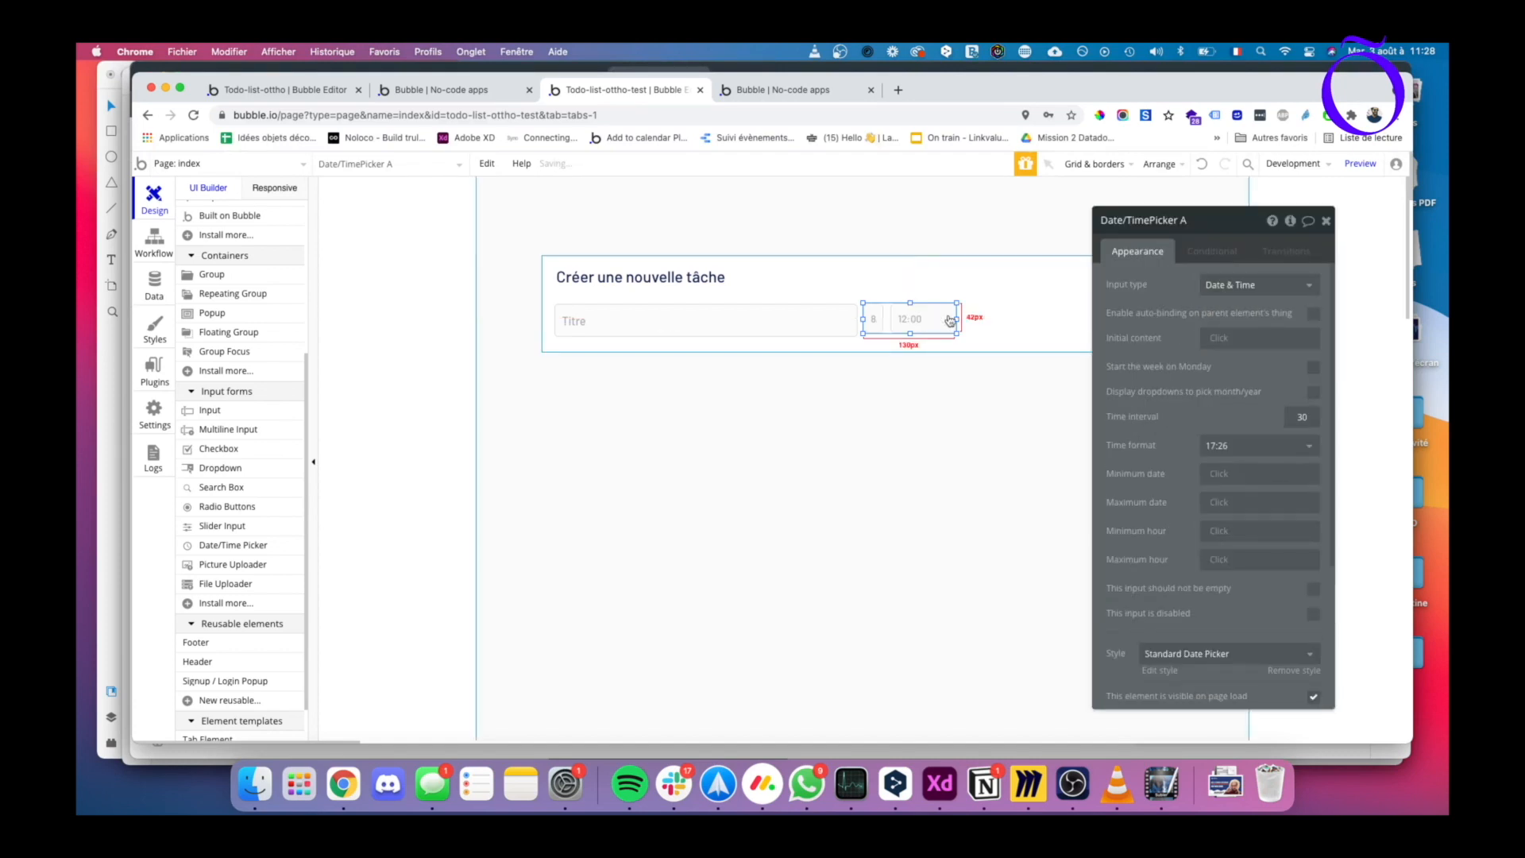
pyautogui.moveTo(956, 318); pyautogui.dragTo(1012, 329)
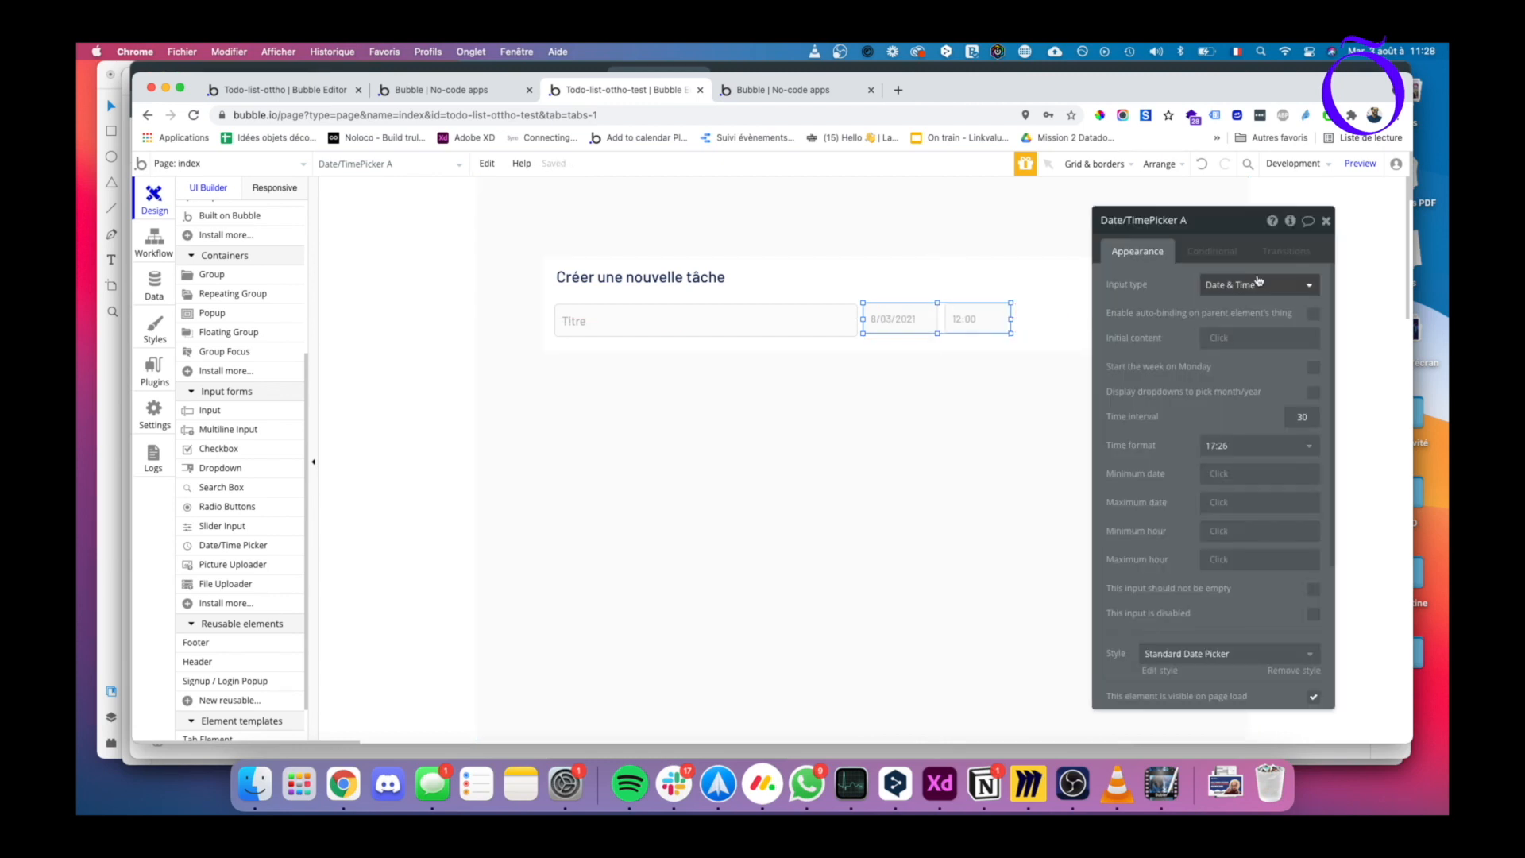
pyautogui.click(1217, 446)
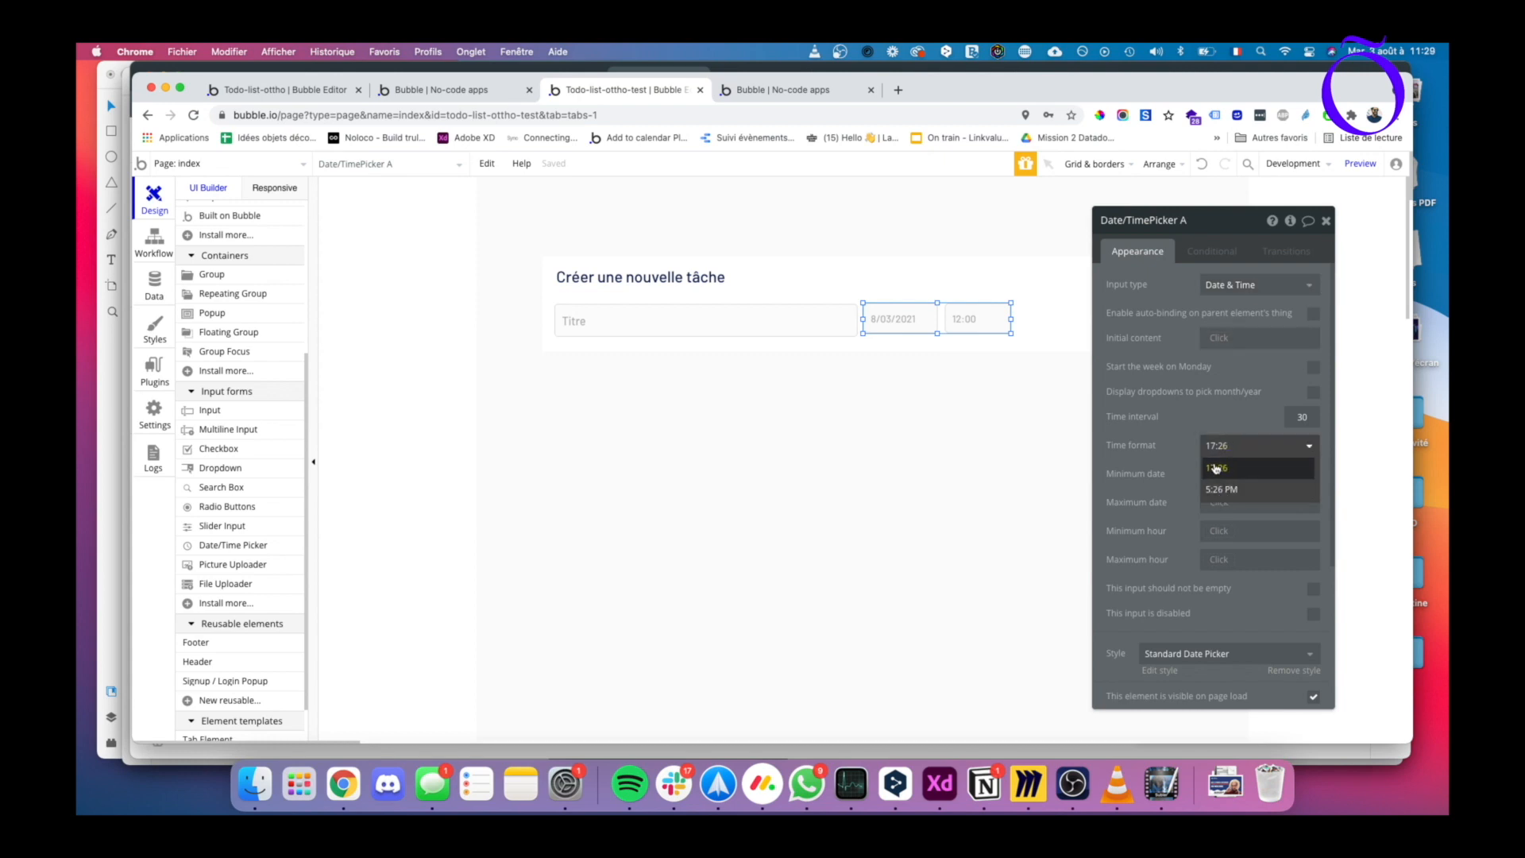
pyautogui.click(1186, 427)
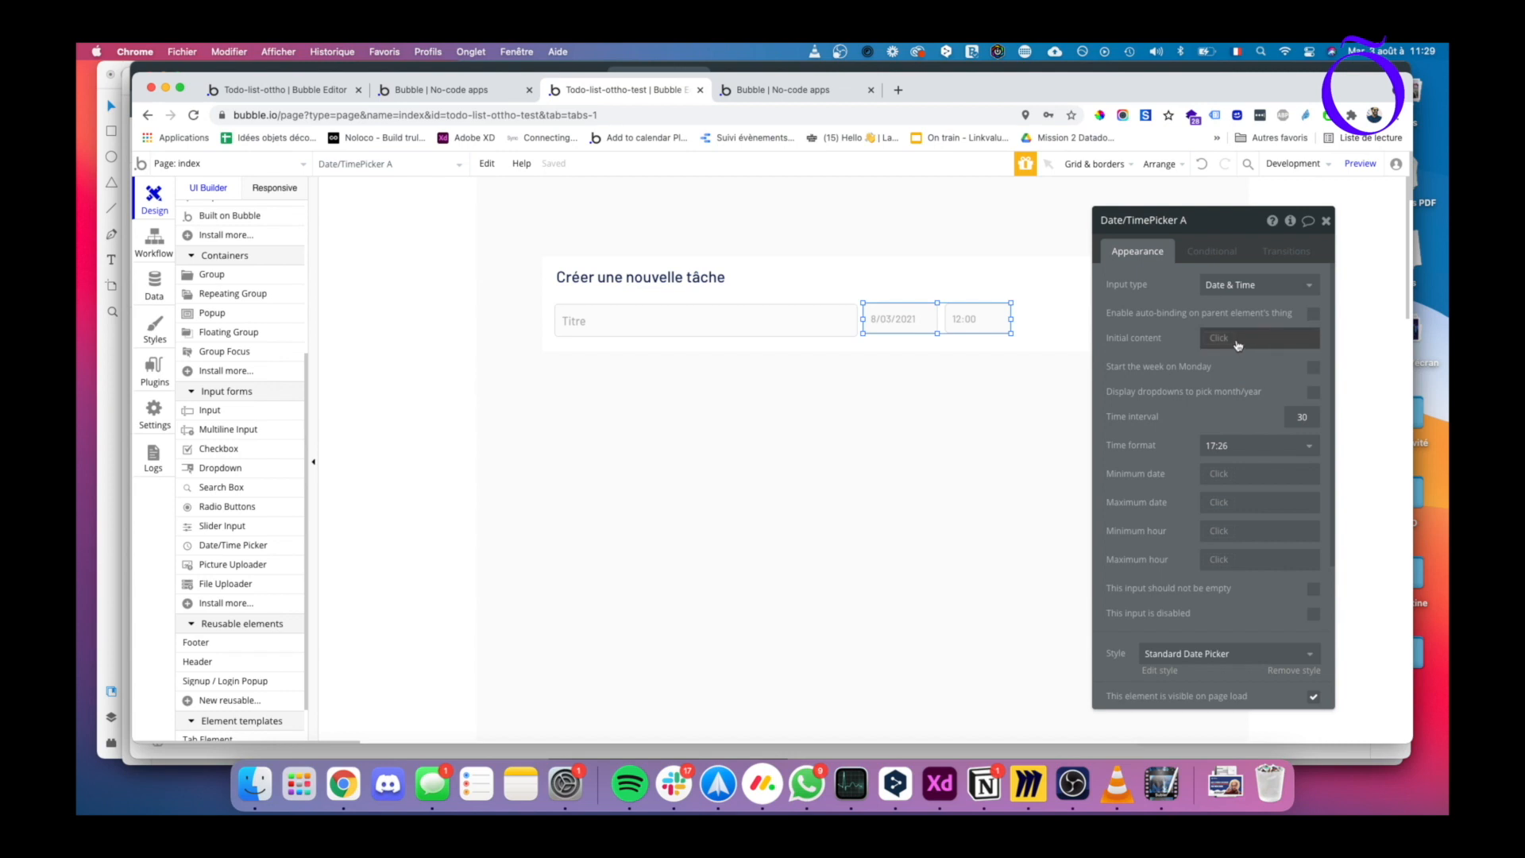
# - Edit the Standard Date Picker style to use the 15/1/2013 date format, and return to the page design
pyautogui.scroll(-5, 1213, 440)
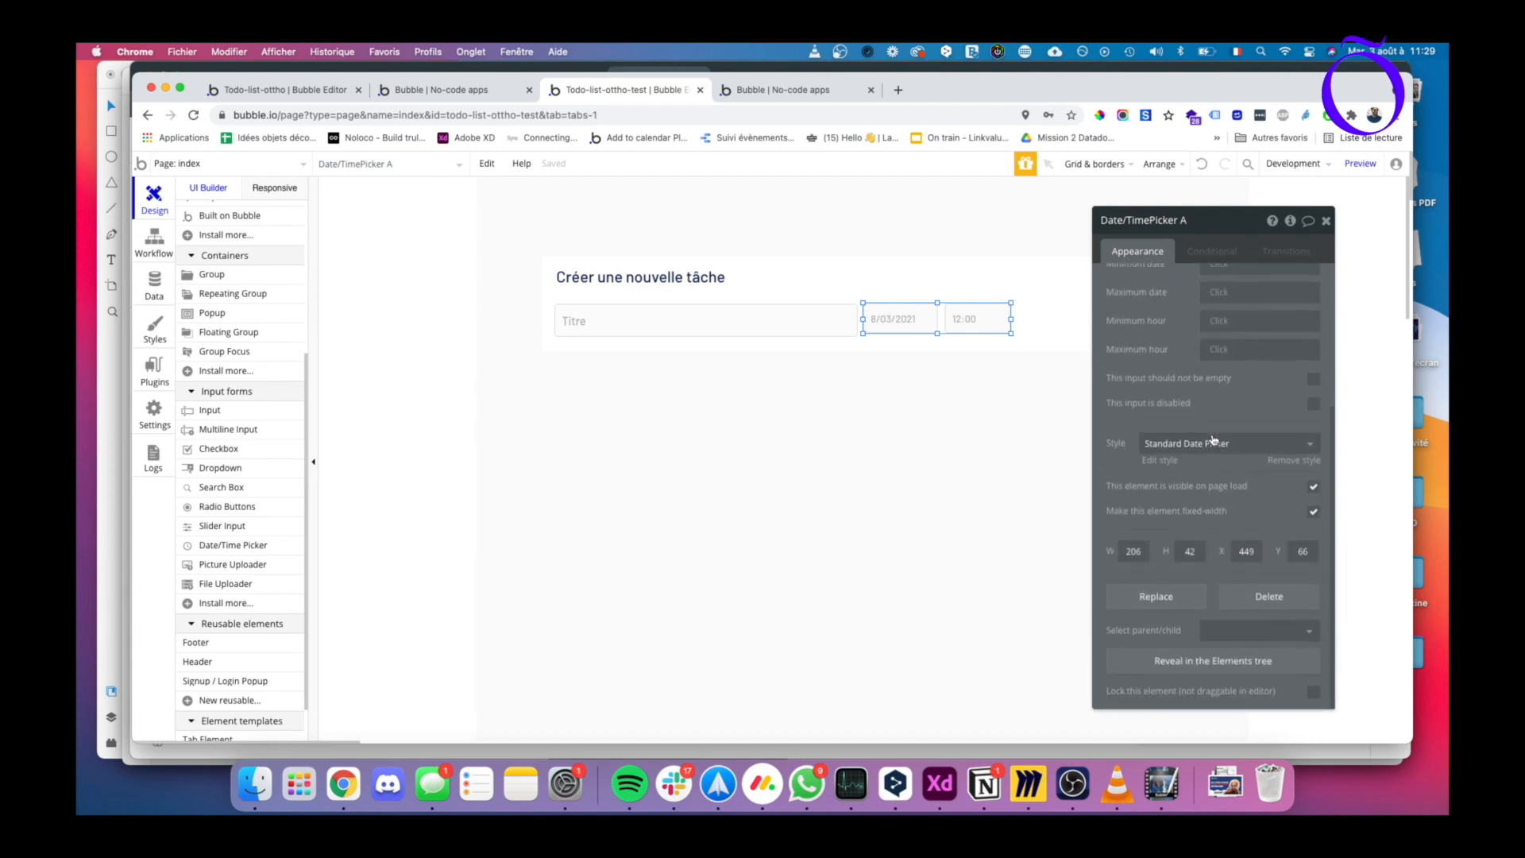
pyautogui.click(1162, 466)
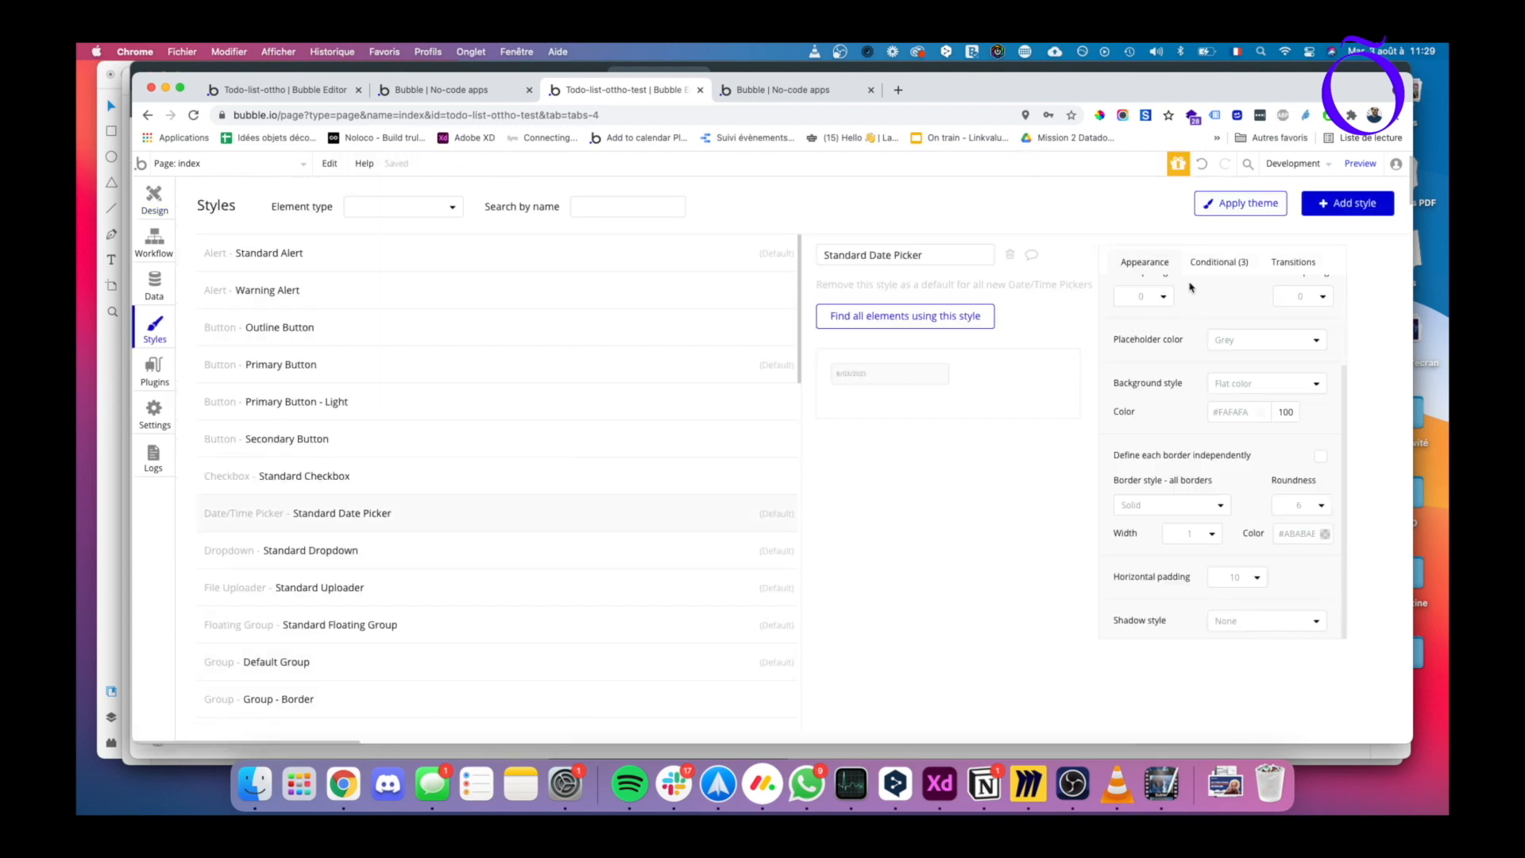
pyautogui.scroll(3, 1229, 310)
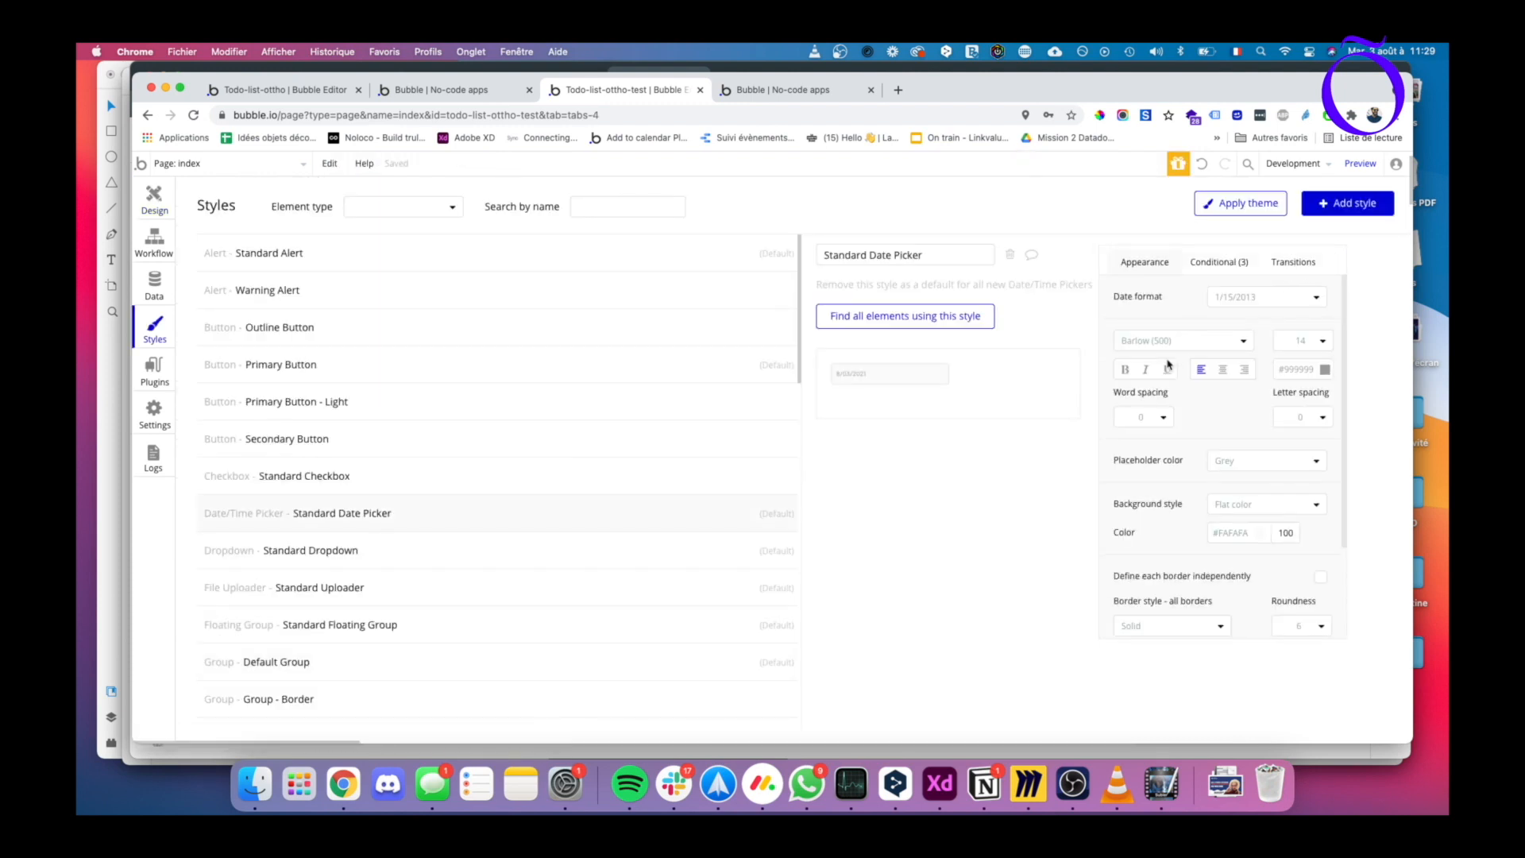
pyautogui.click(1248, 306)
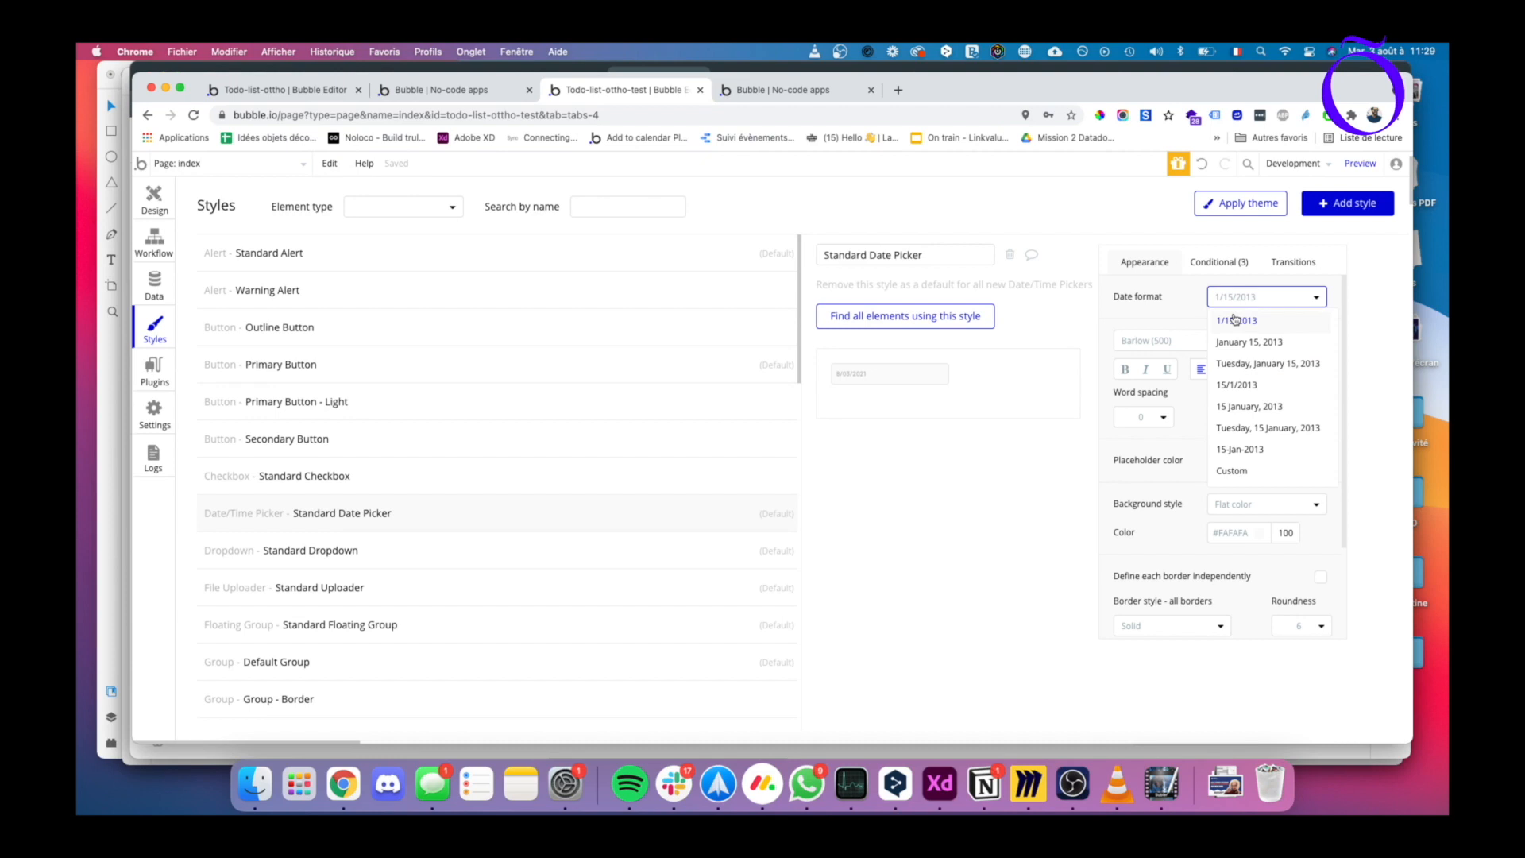
pyautogui.click(1232, 390)
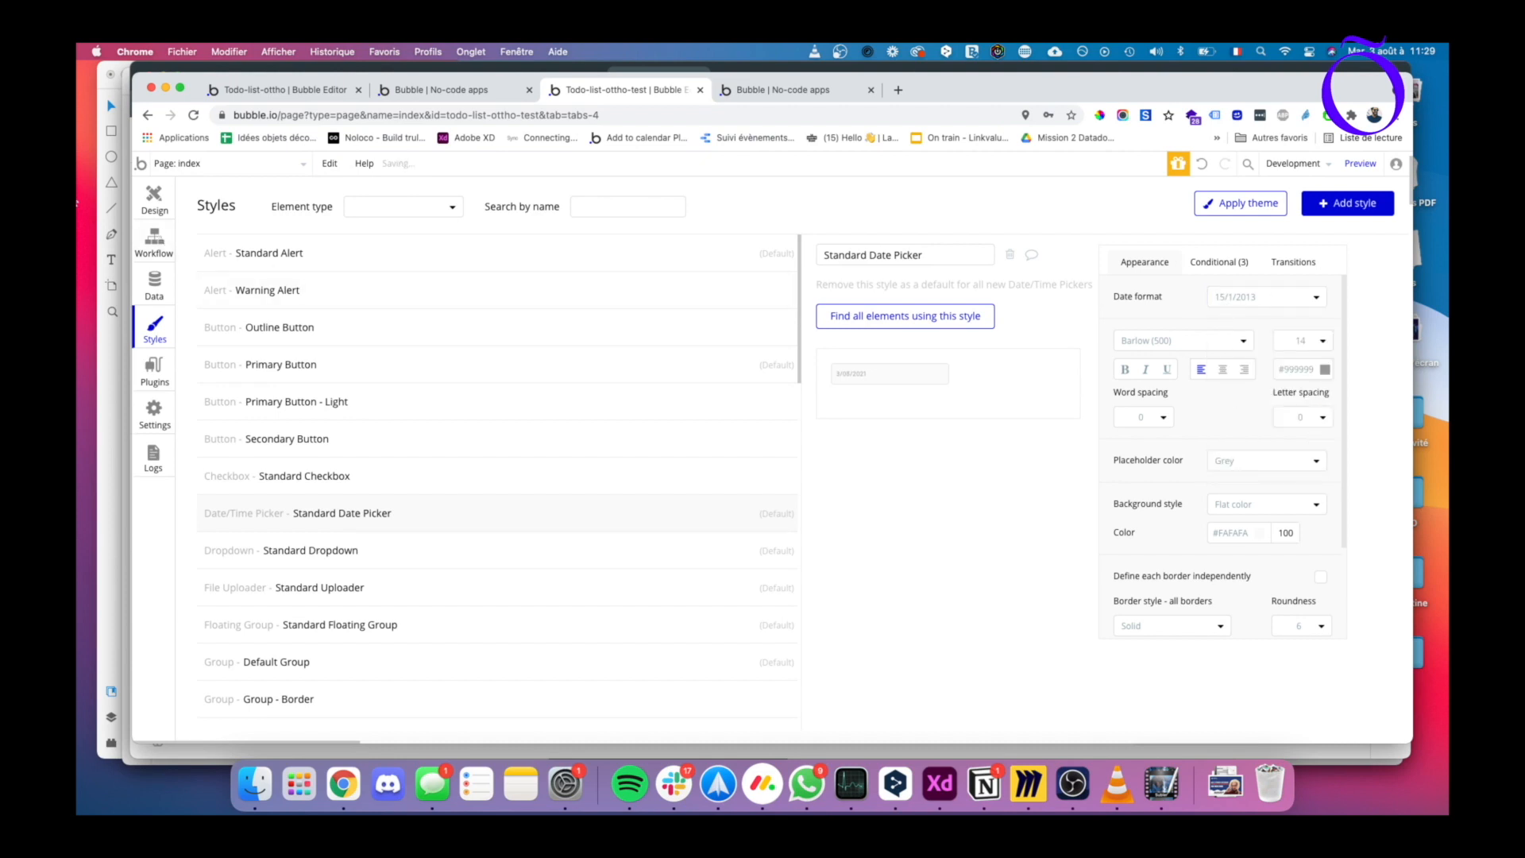
pyautogui.click(148, 195)
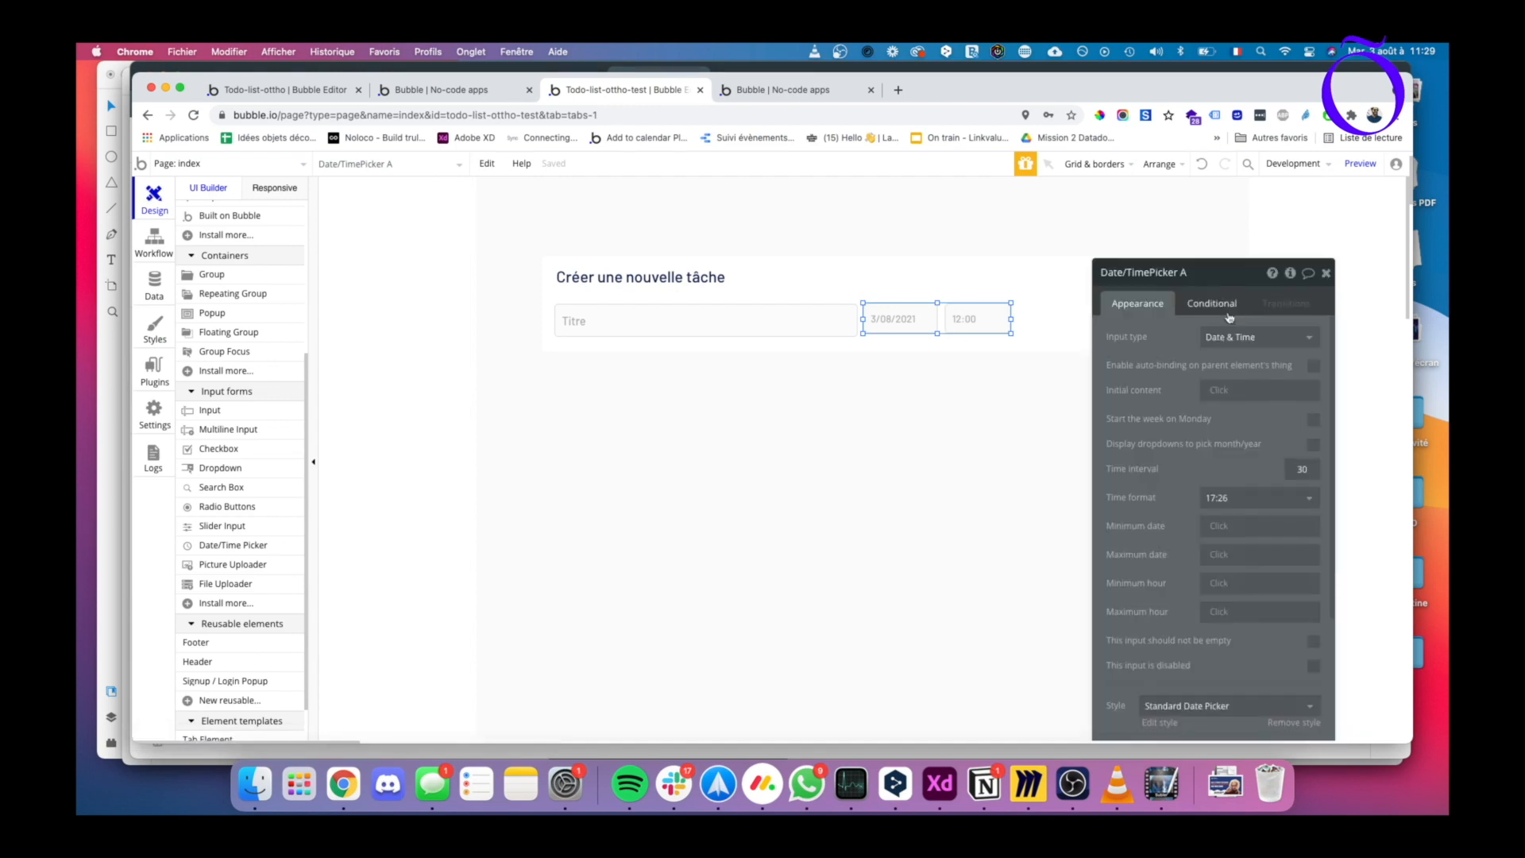
# - Narrow the task-creation group slightly by pulling in its right edge
pyautogui.moveTo(1214, 270); pyautogui.dragTo(1176, 477)
pyautogui.click(1161, 277)
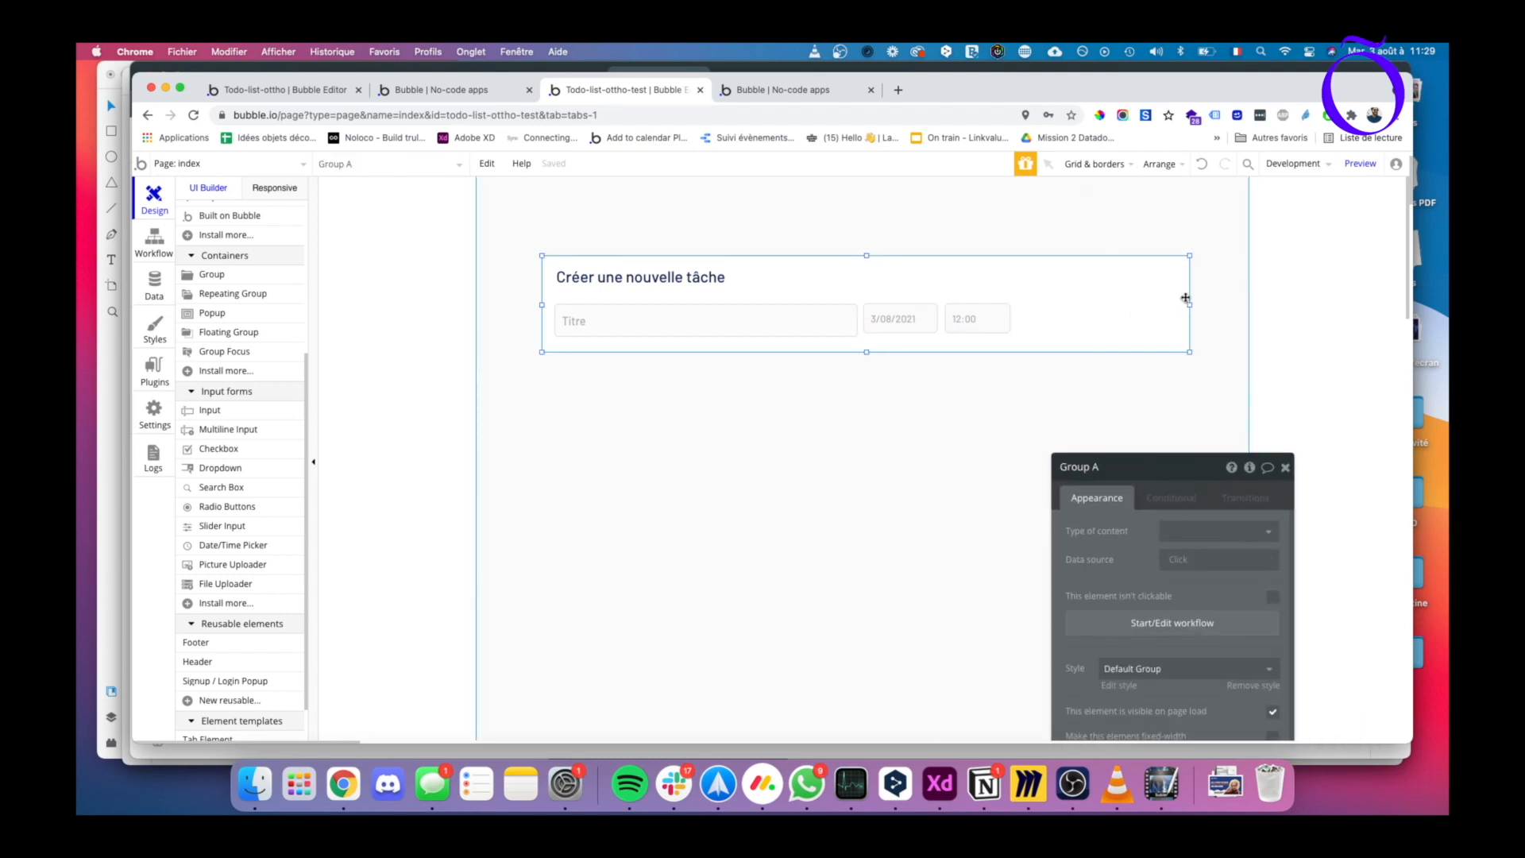
pyautogui.moveTo(1188, 304); pyautogui.dragTo(1146, 304)
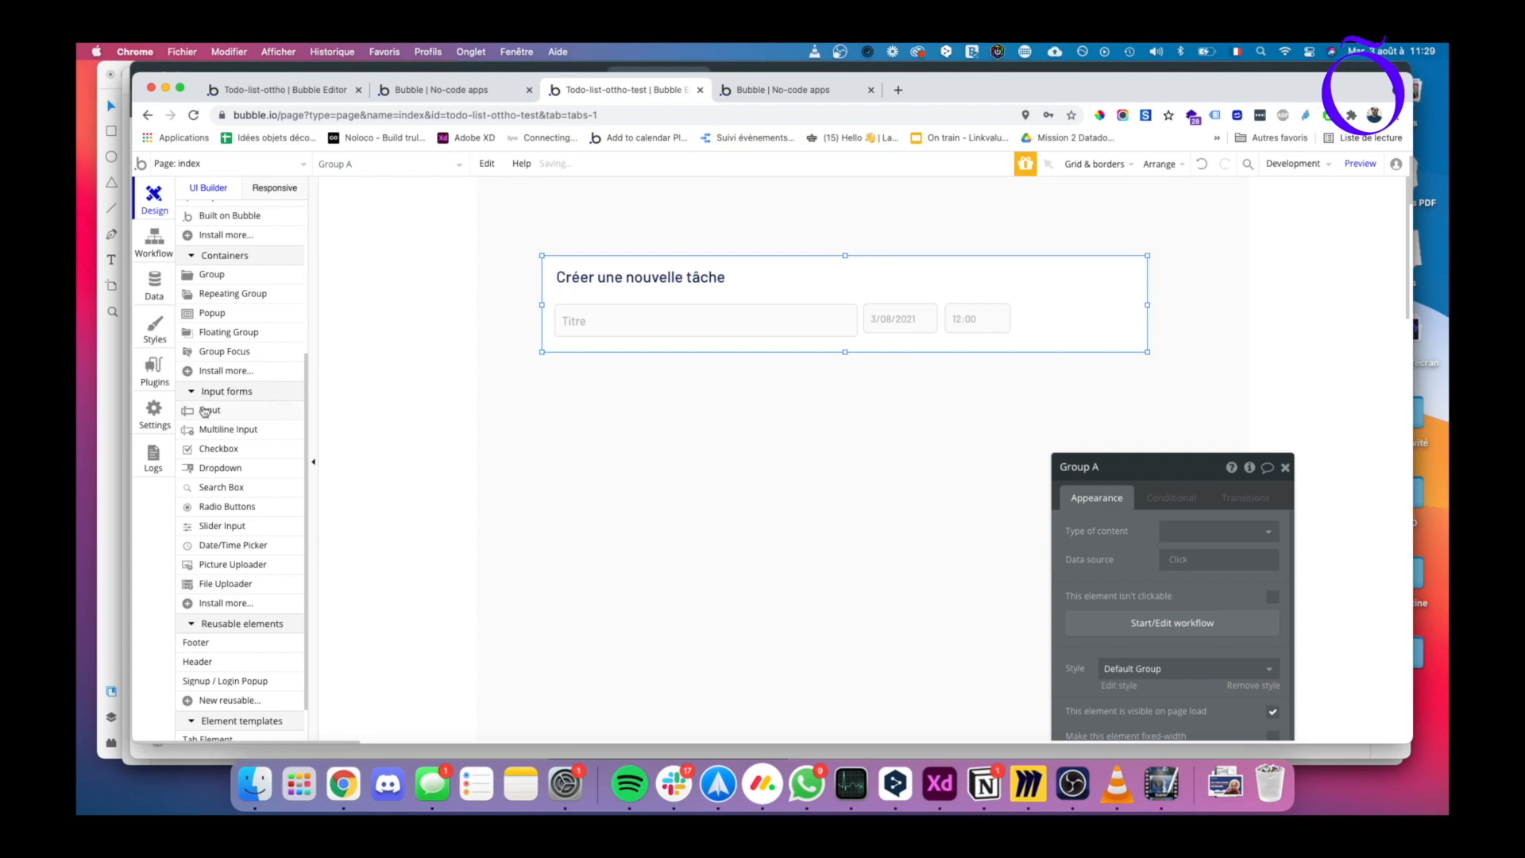
# - Add a Button element in the group, to the right of the date and time picker
pyautogui.scroll(5, 208, 417)
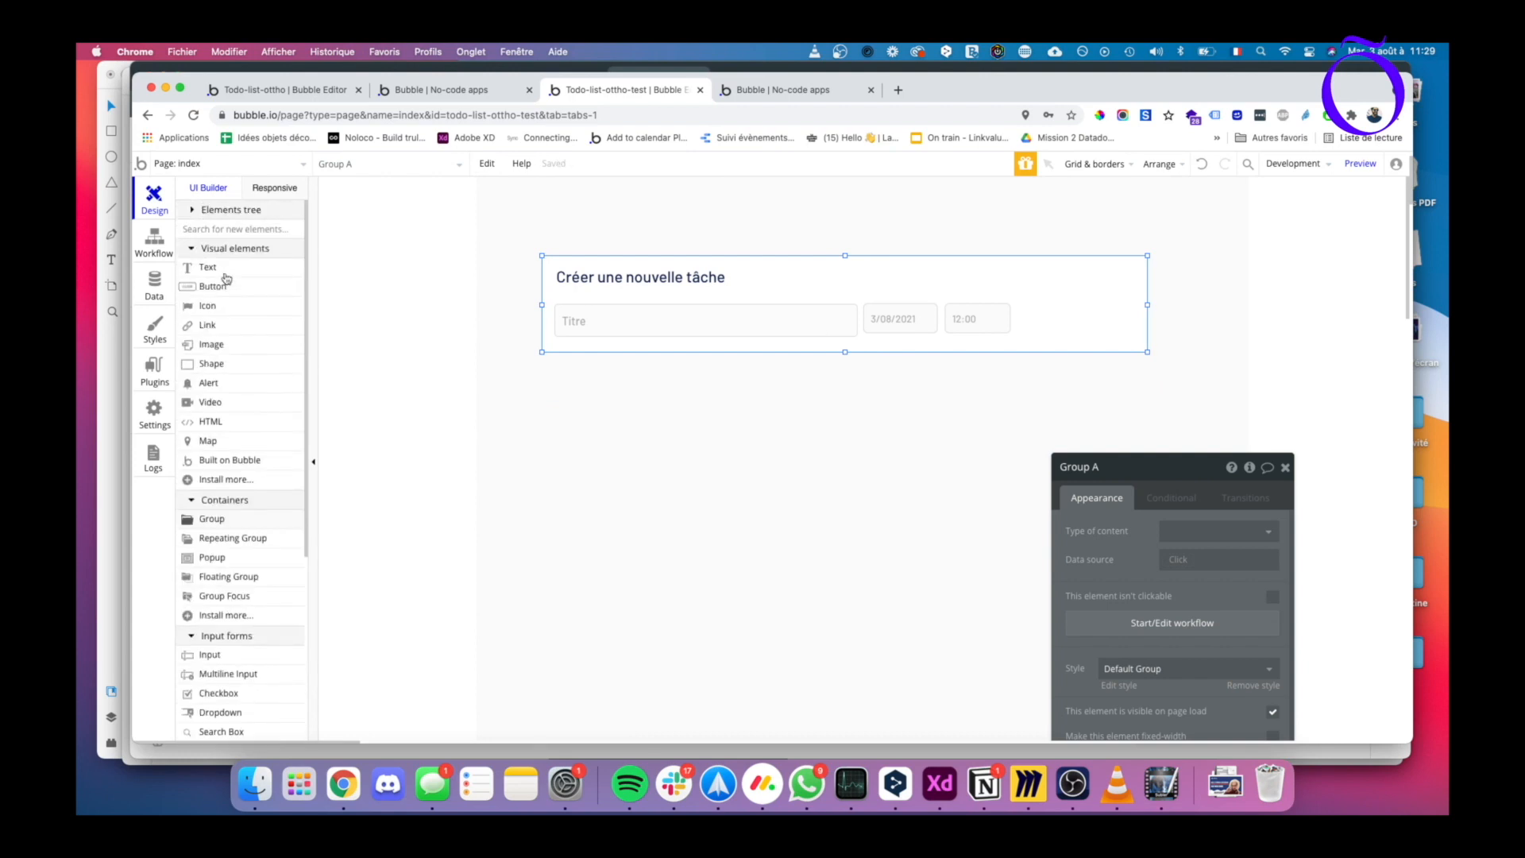
pyautogui.click(211, 288)
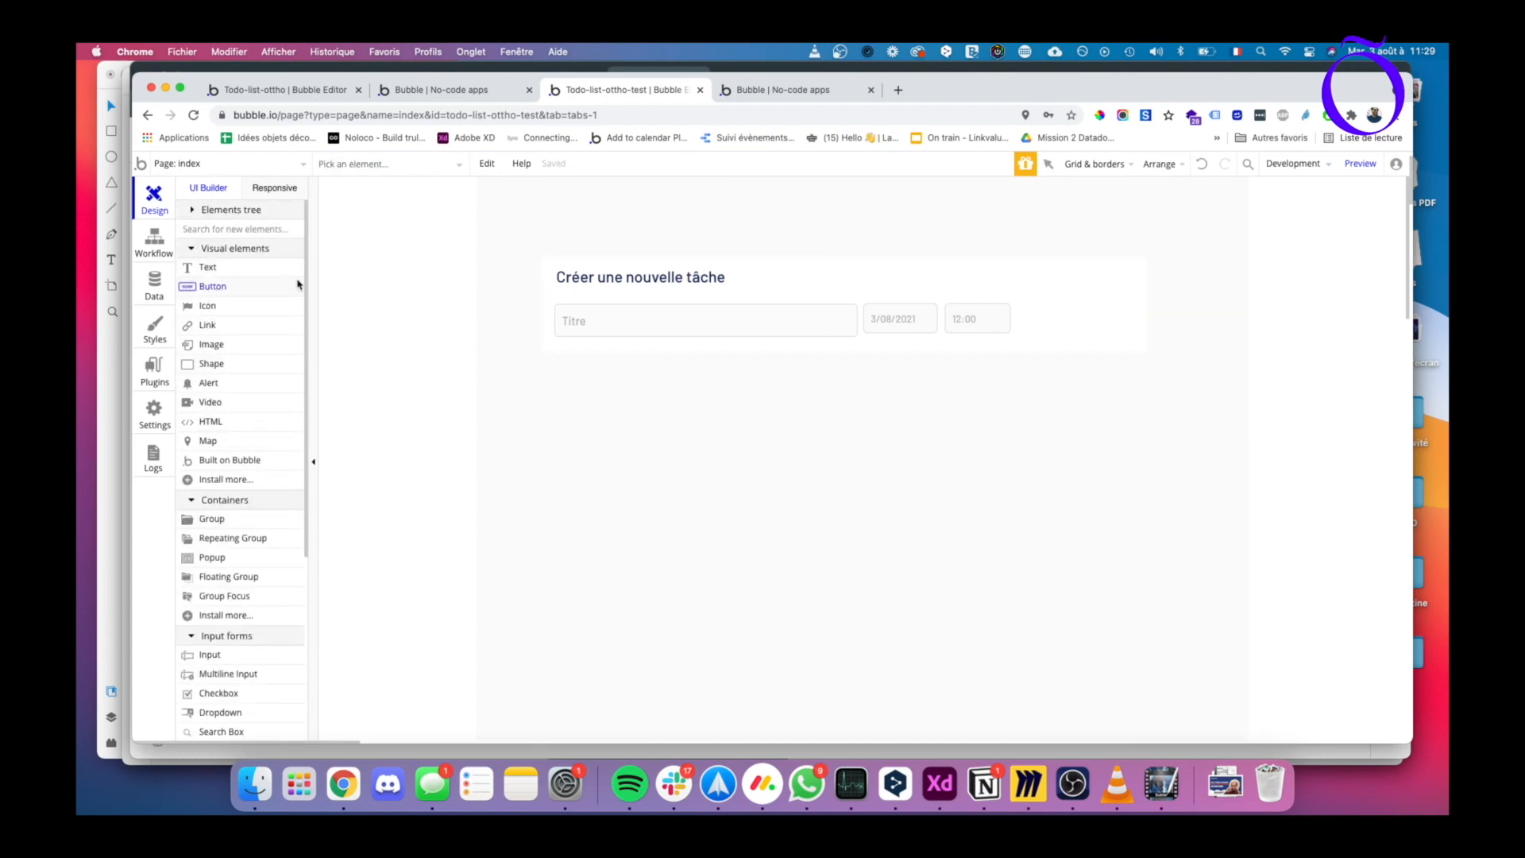
pyautogui.moveTo(1036, 304); pyautogui.dragTo(1075, 333)
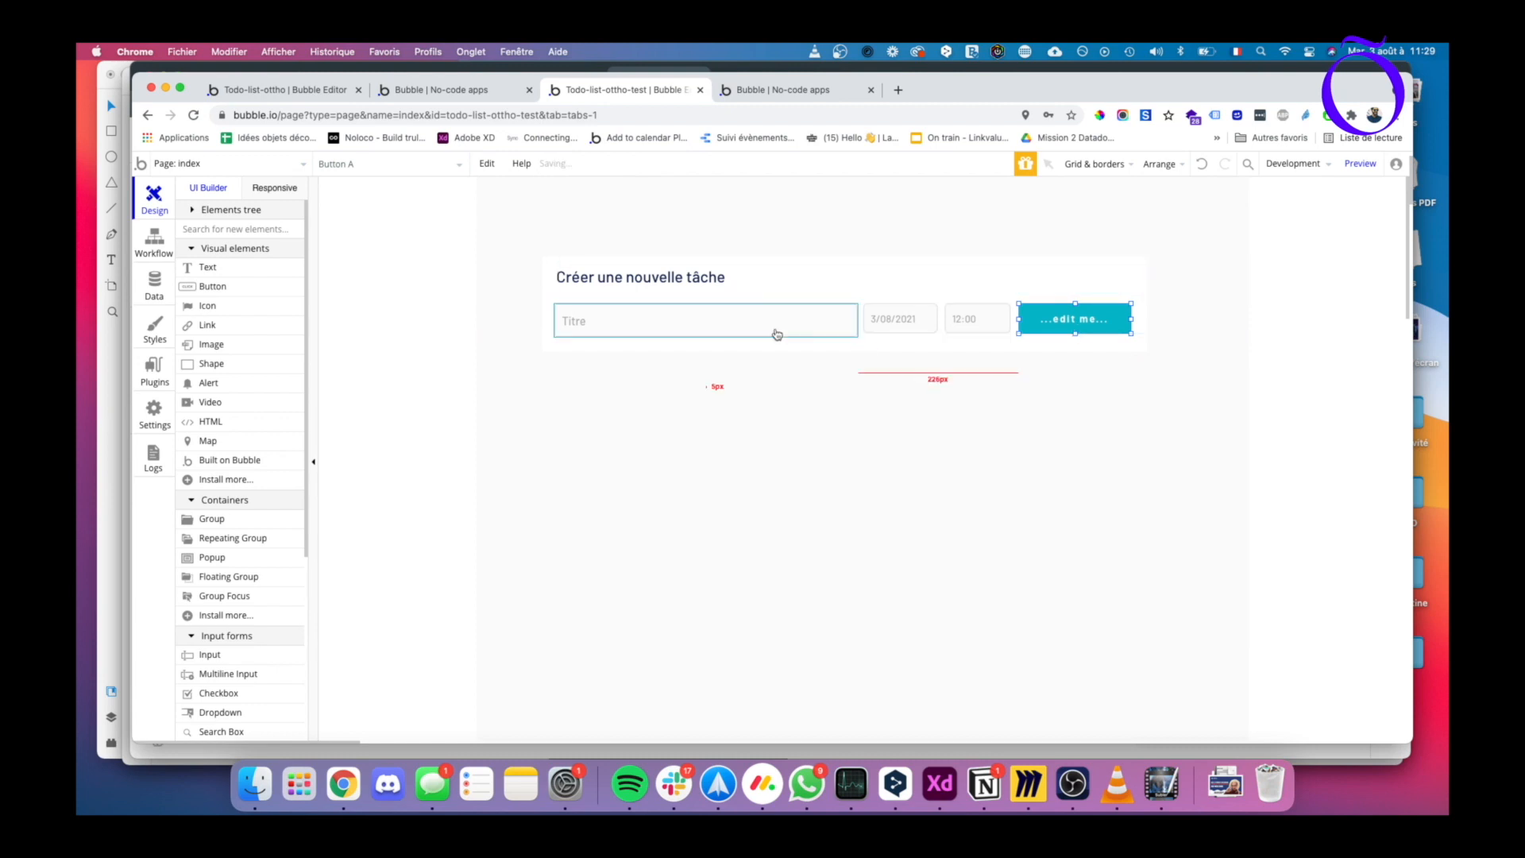
# - Make the date and time picker and the new button slightly taller to match the Titre input's height
pyautogui.click(872, 318)
pyautogui.moveTo(937, 333); pyautogui.dragTo(938, 337)
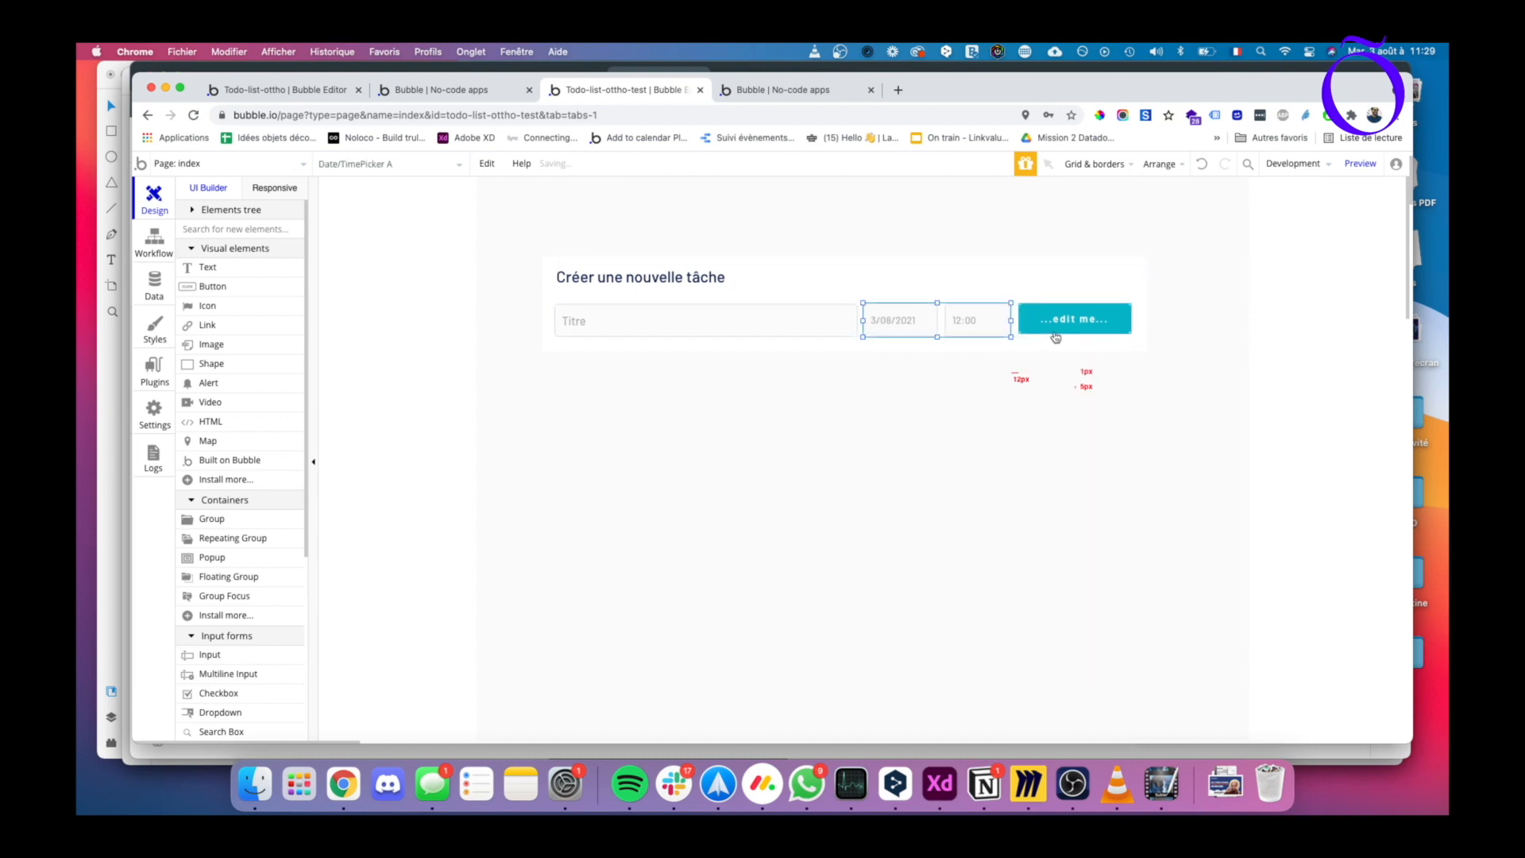
pyautogui.click(1056, 333)
pyautogui.moveTo(1073, 334); pyautogui.dragTo(1074, 337)
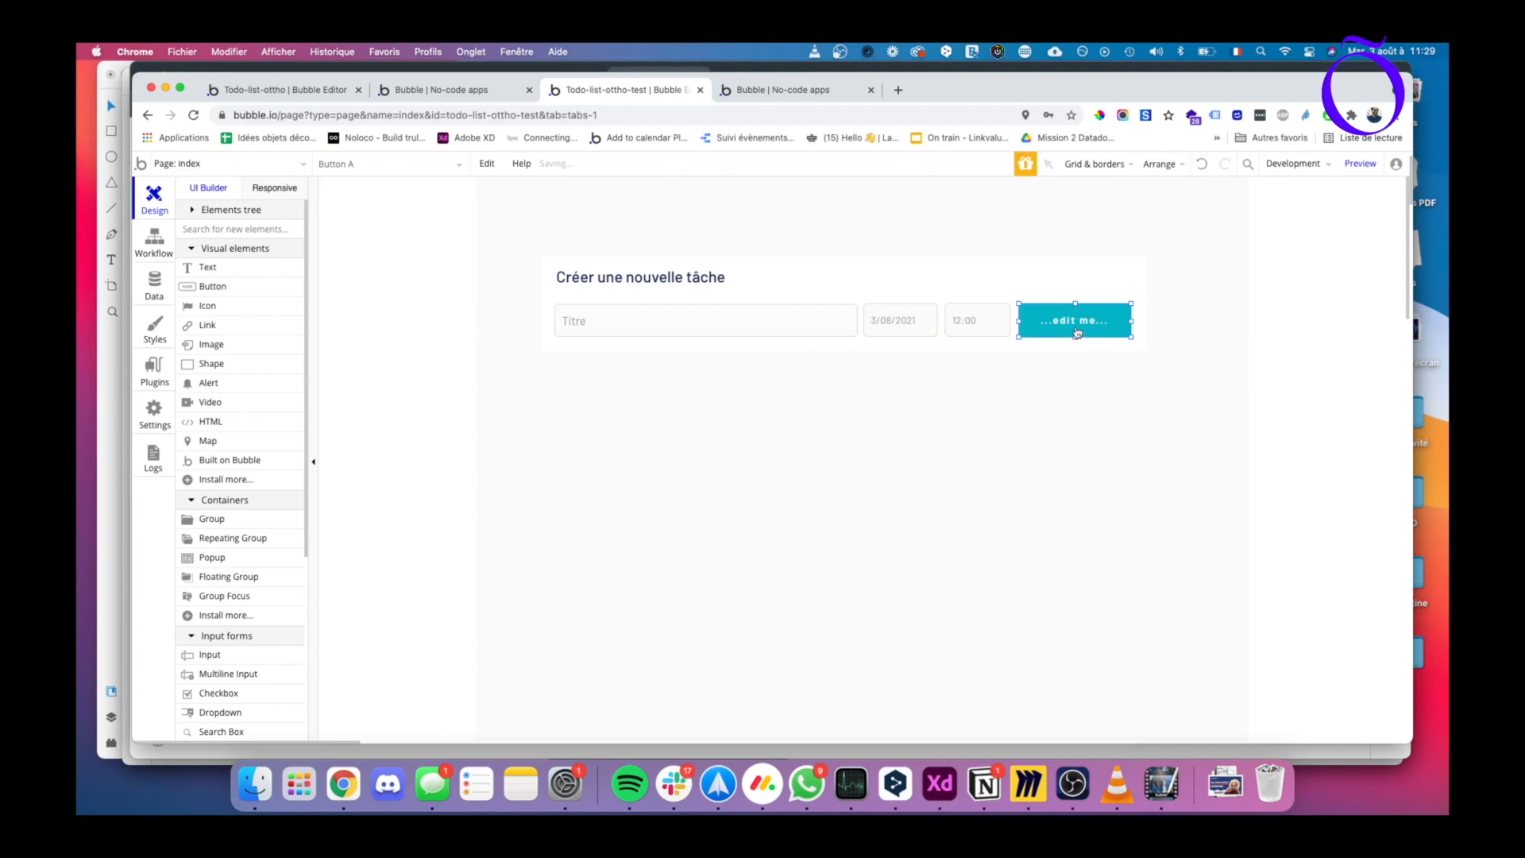
# - Label the new button "Ajouter"
pyautogui.doubleClick(1076, 334)
pyautogui.click(1133, 538)
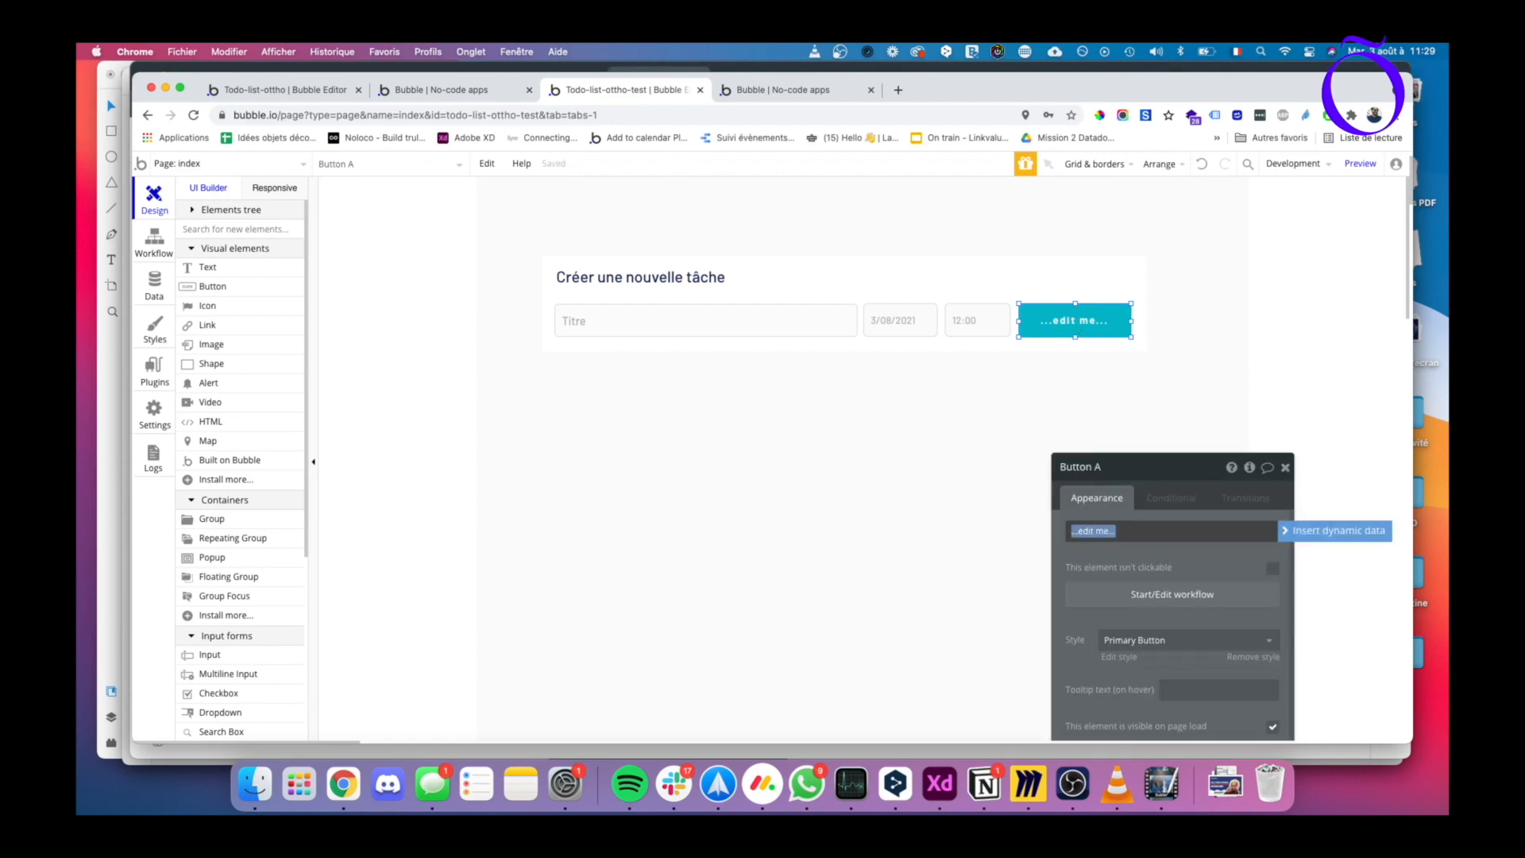
pyautogui.write('Ajouter')
pyautogui.click(1117, 546)
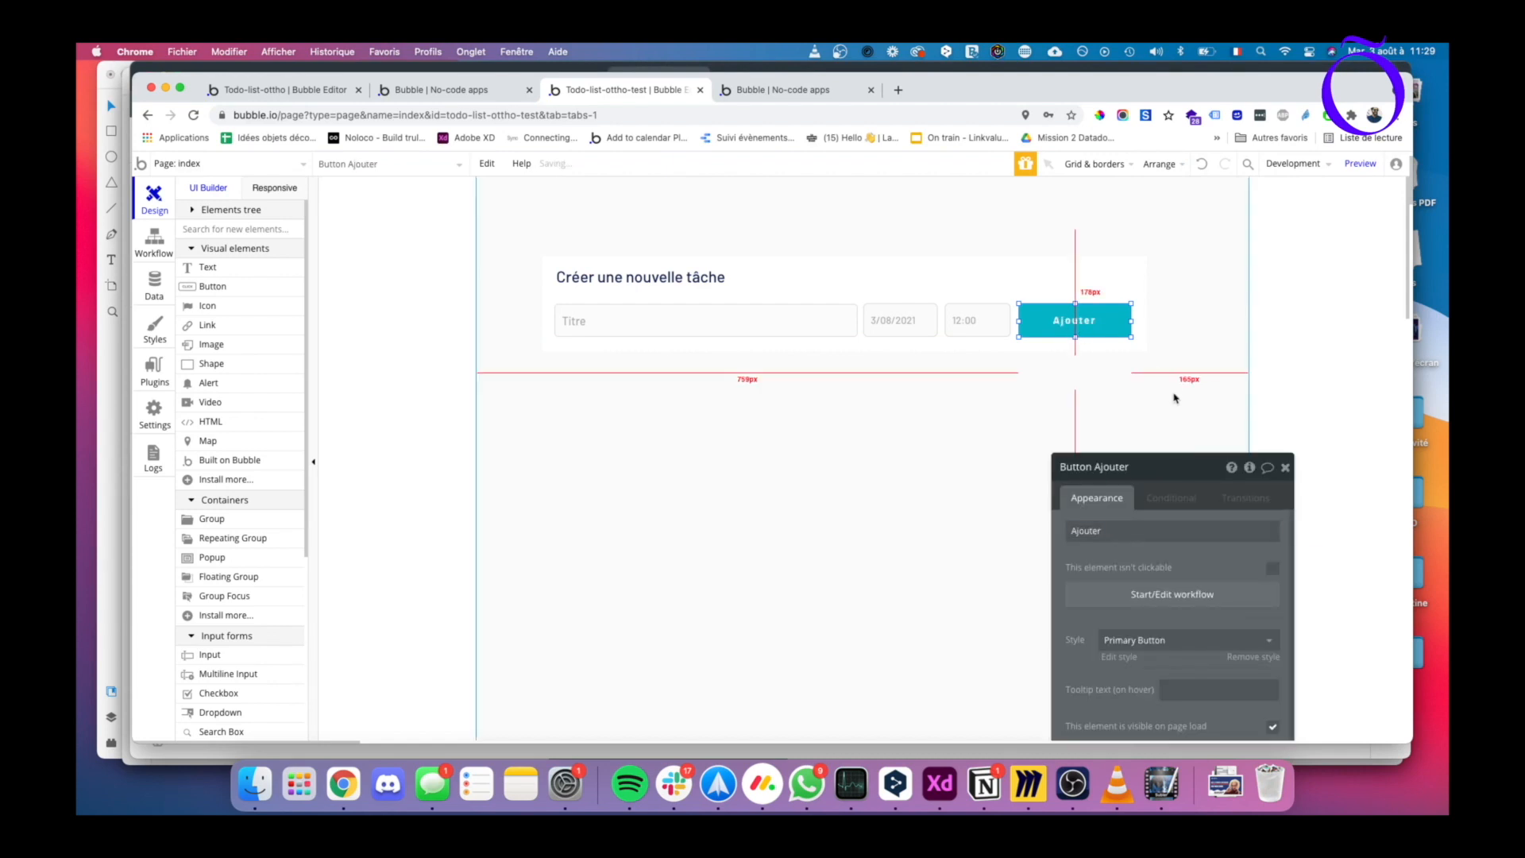
# - Create a workflow for the Ajouter button with a Create a new thing action of type Tâche
pyautogui.moveTo(1181, 467); pyautogui.dragTo(1257, 226)
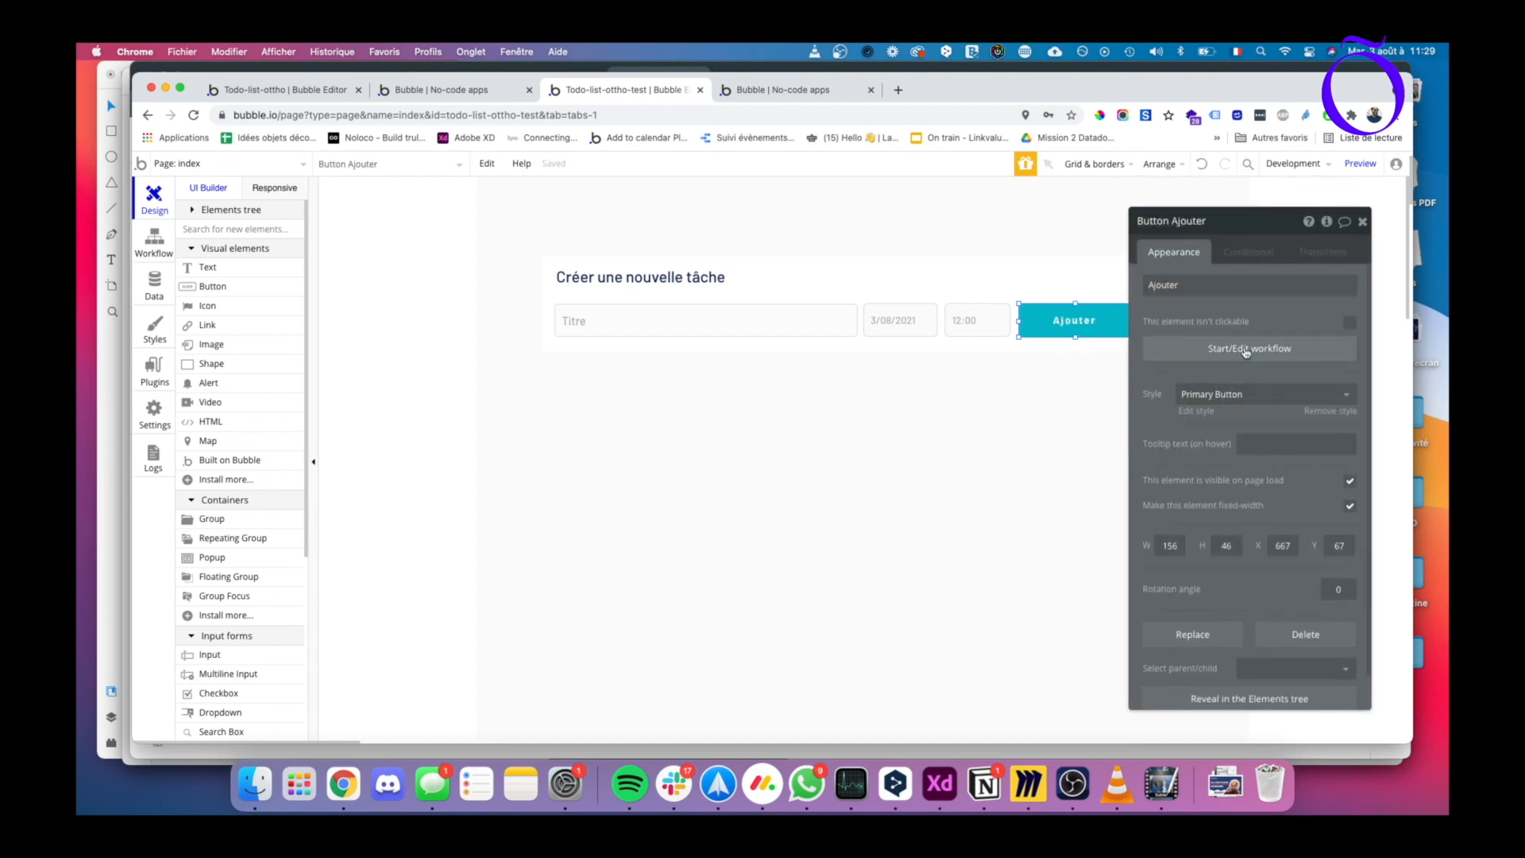
pyautogui.click(1243, 356)
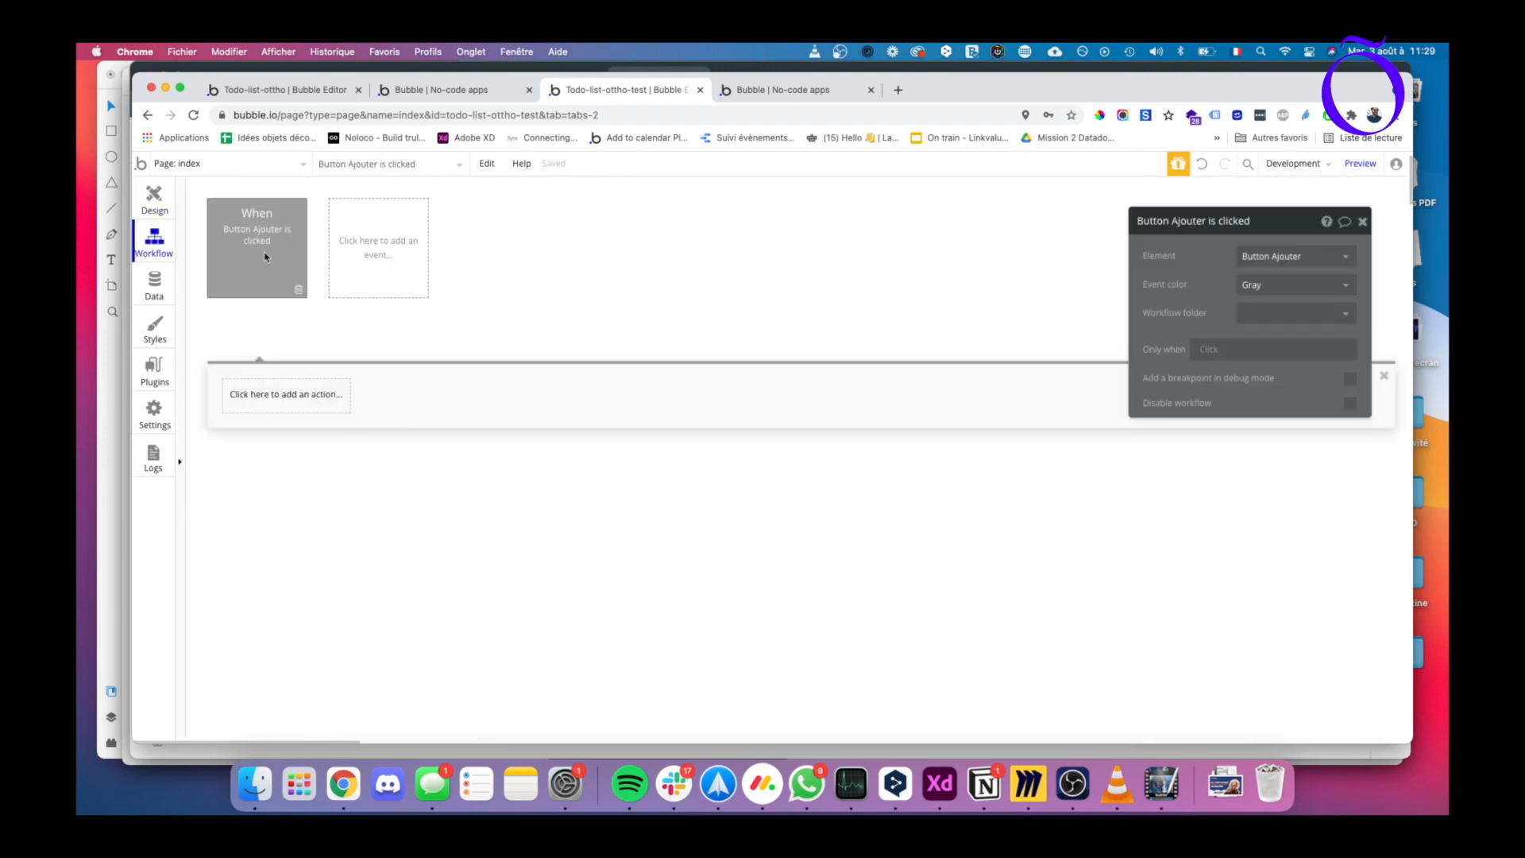
pyautogui.click(273, 391)
pyautogui.moveTo(273, 497)
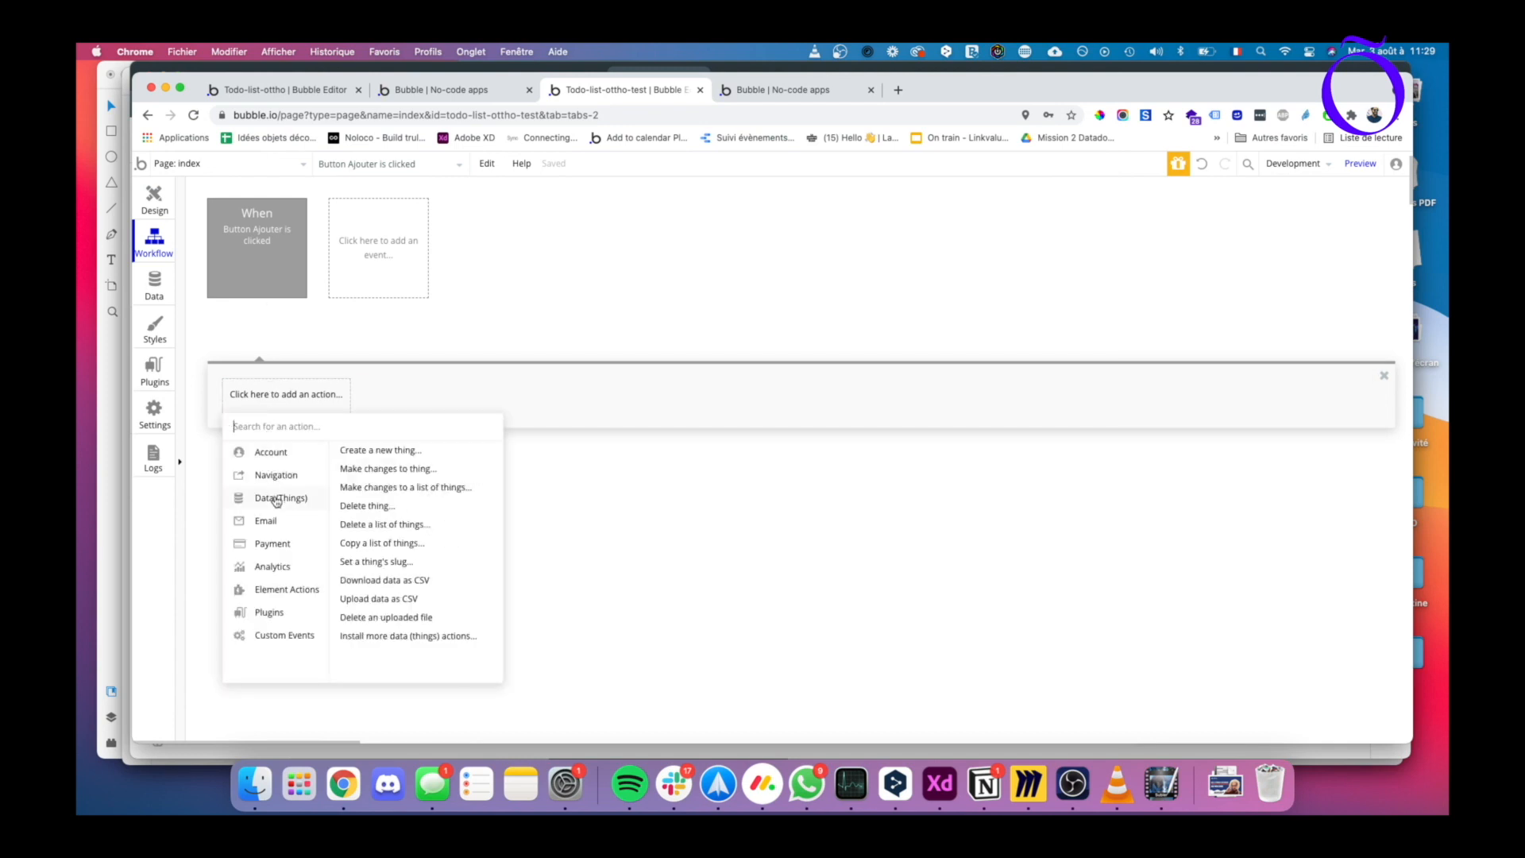
pyautogui.click(373, 453)
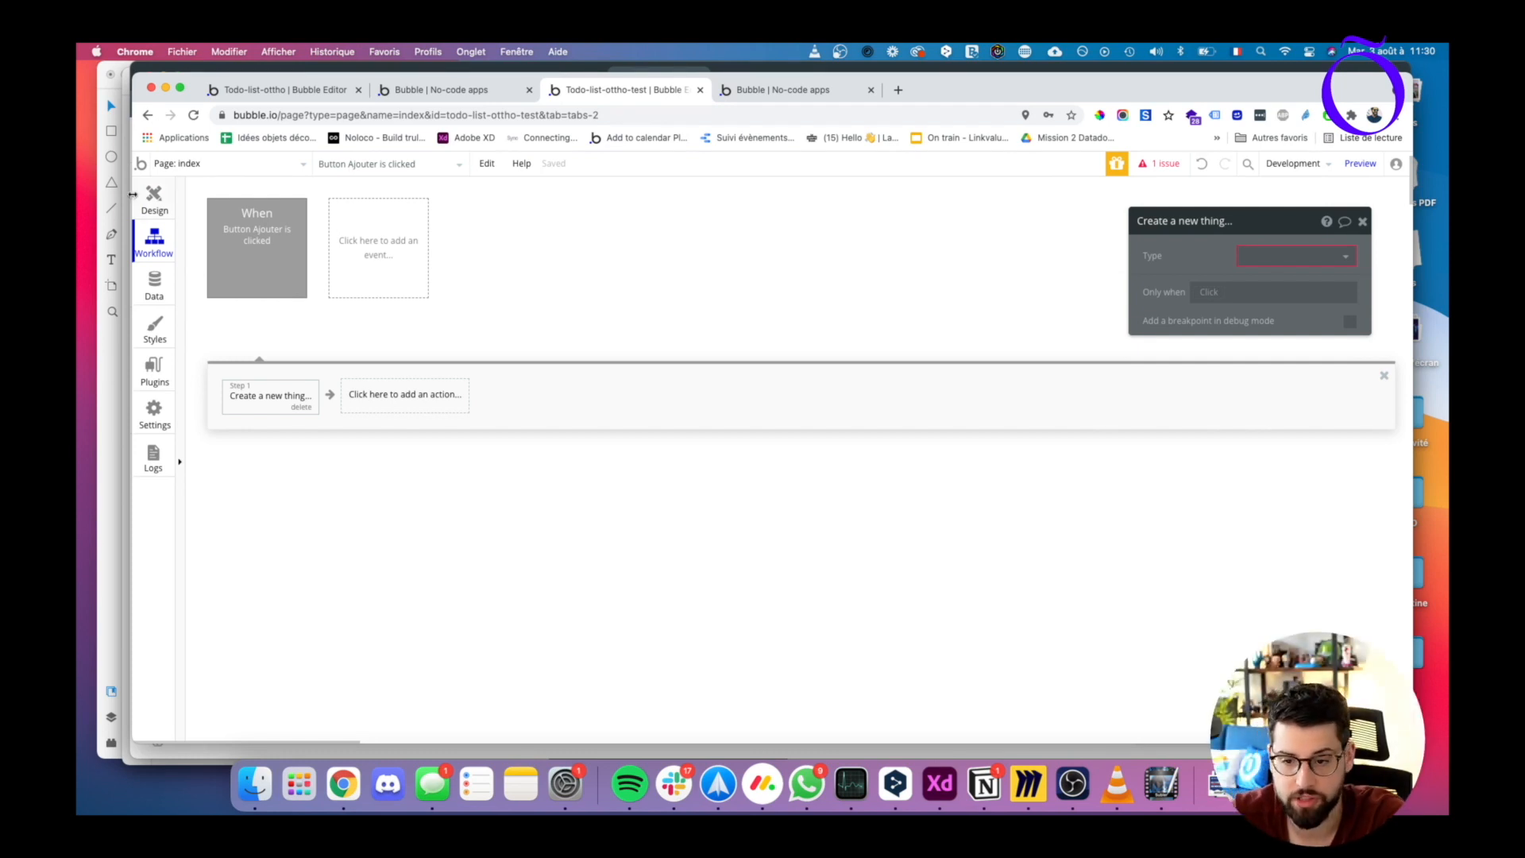
pyautogui.click(1282, 254)
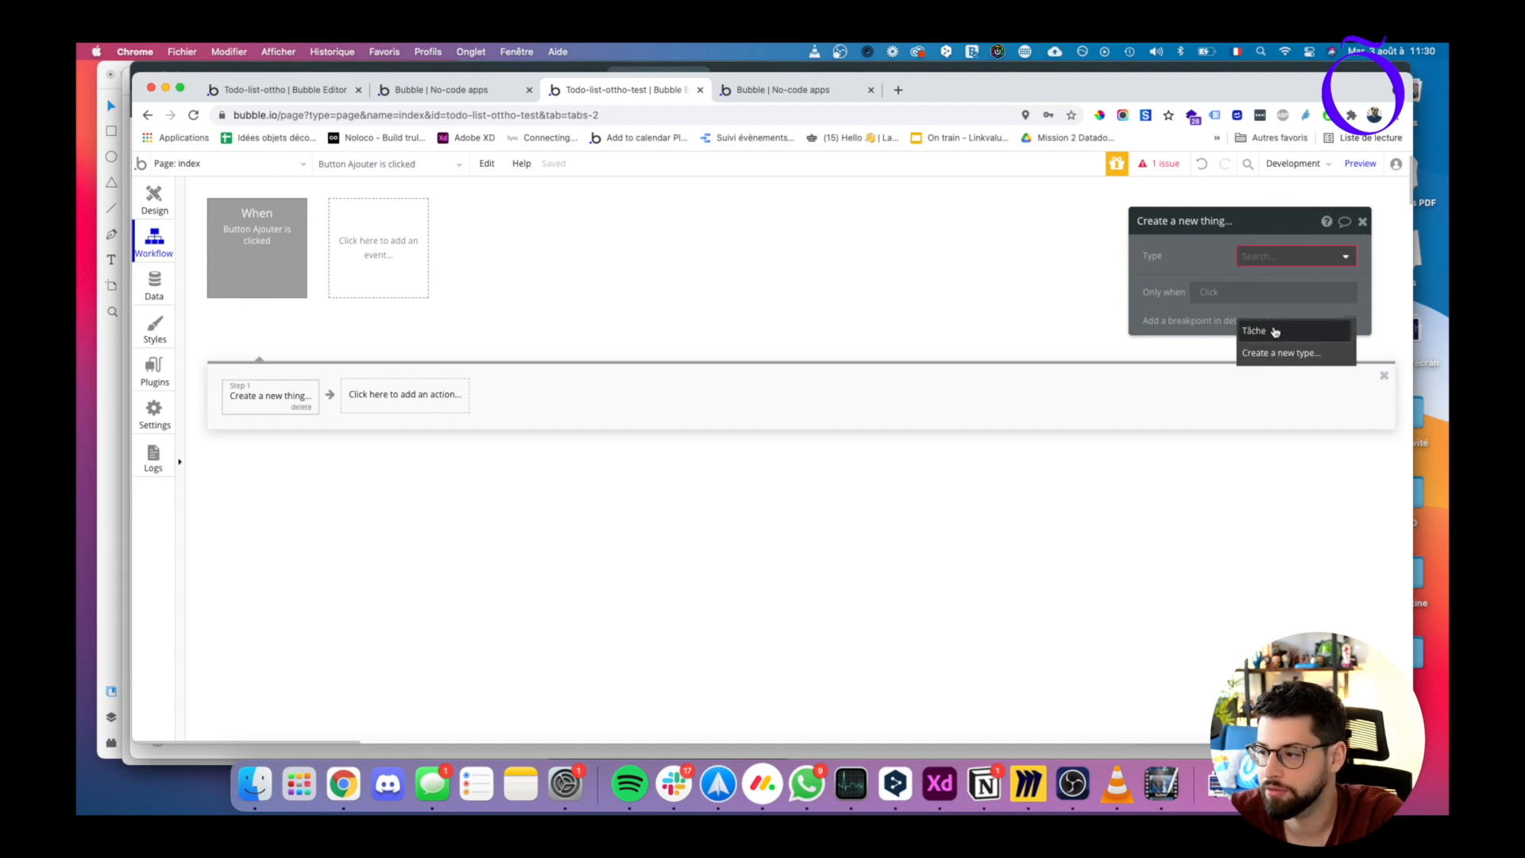
pyautogui.click(1274, 332)
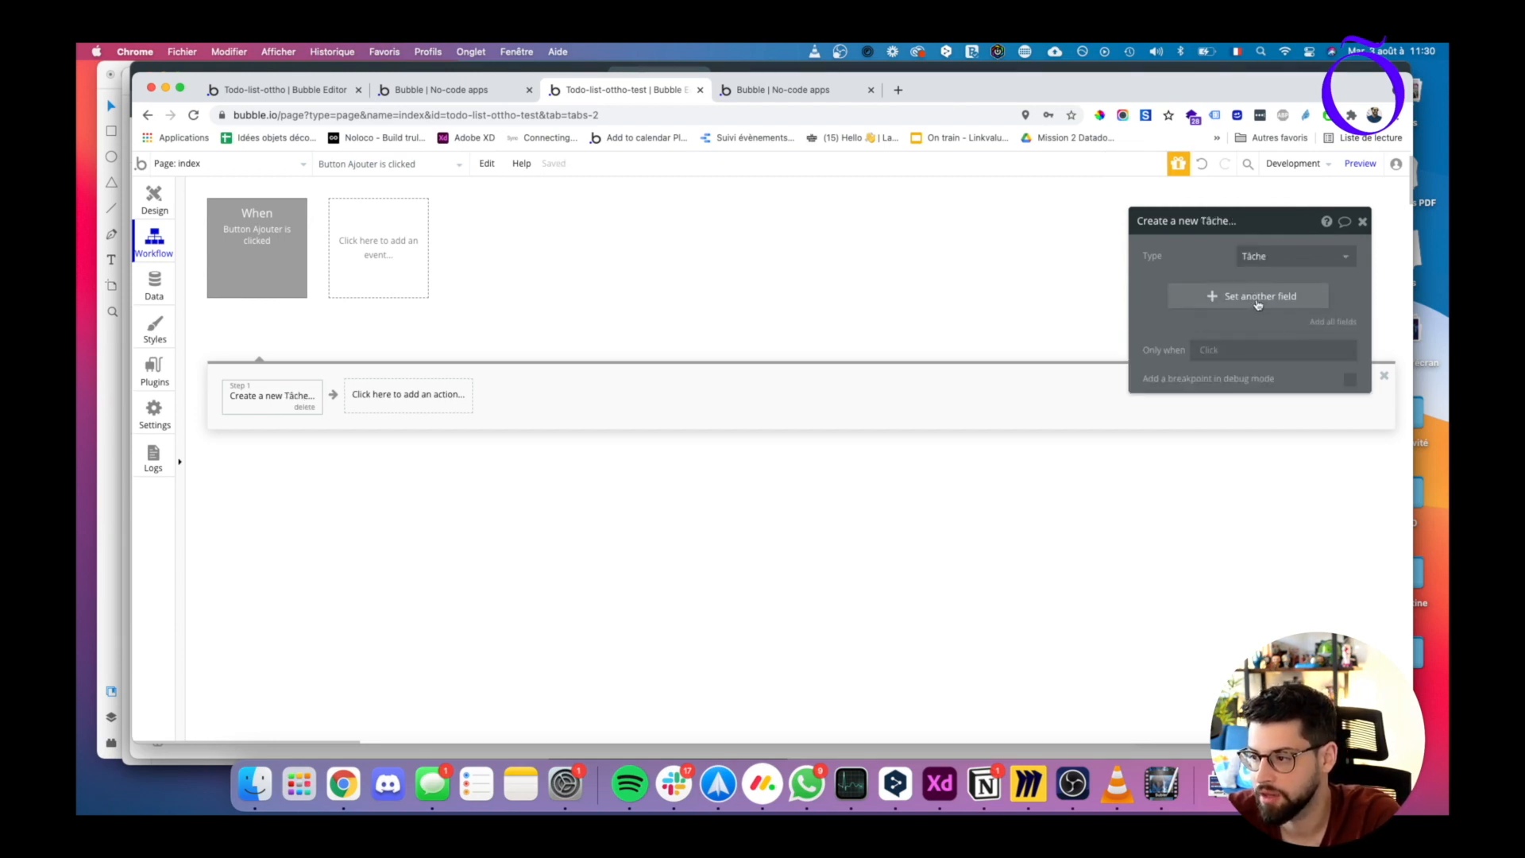
# - Add the Titre and Echéance fields to the Create a new Tâche action
pyautogui.click(1258, 301)
pyautogui.click(1172, 287)
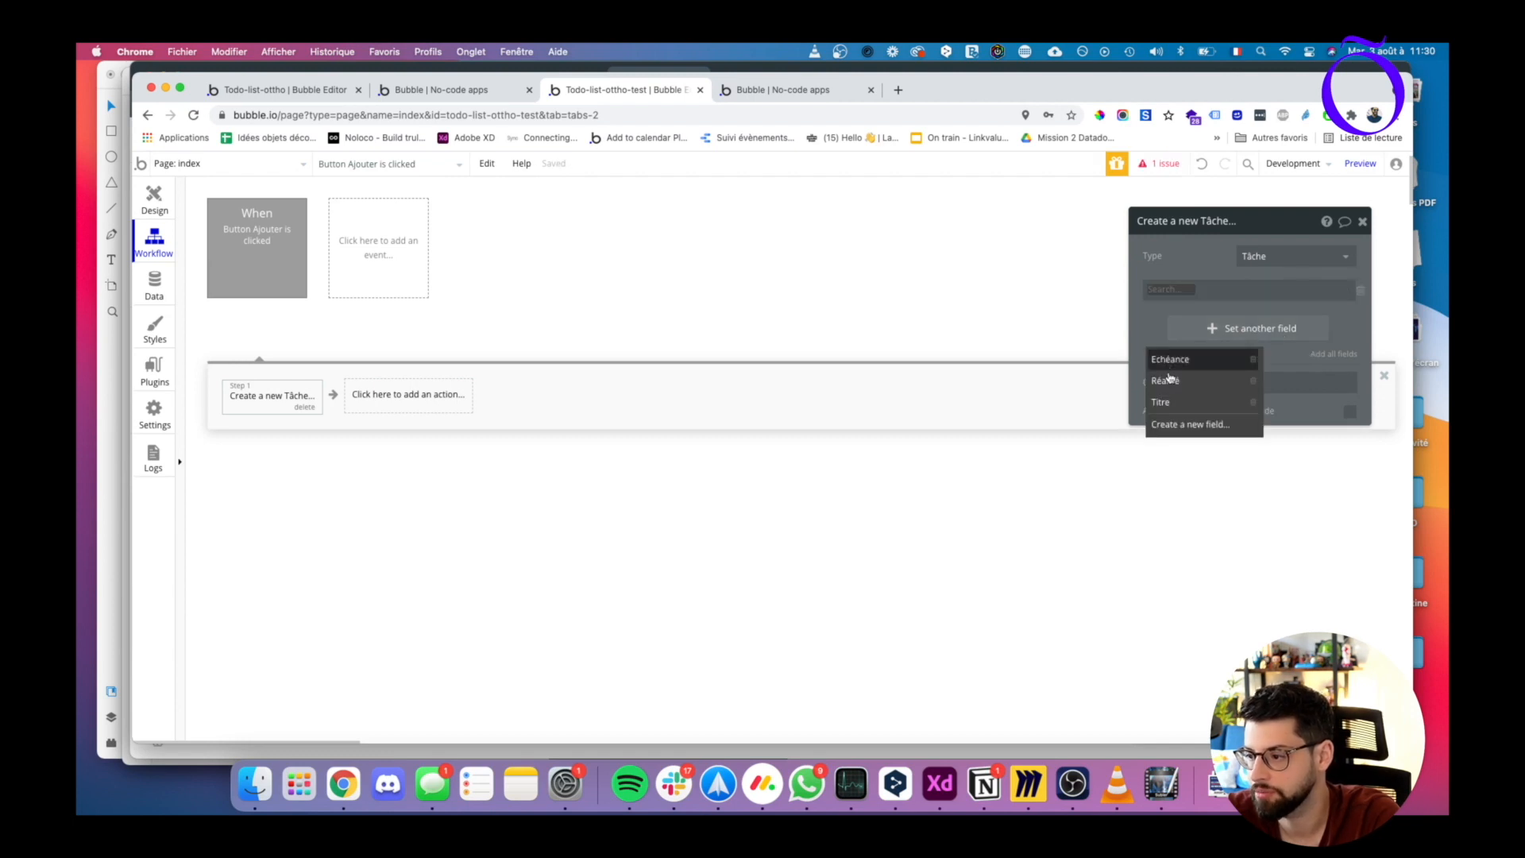
pyautogui.click(1202, 401)
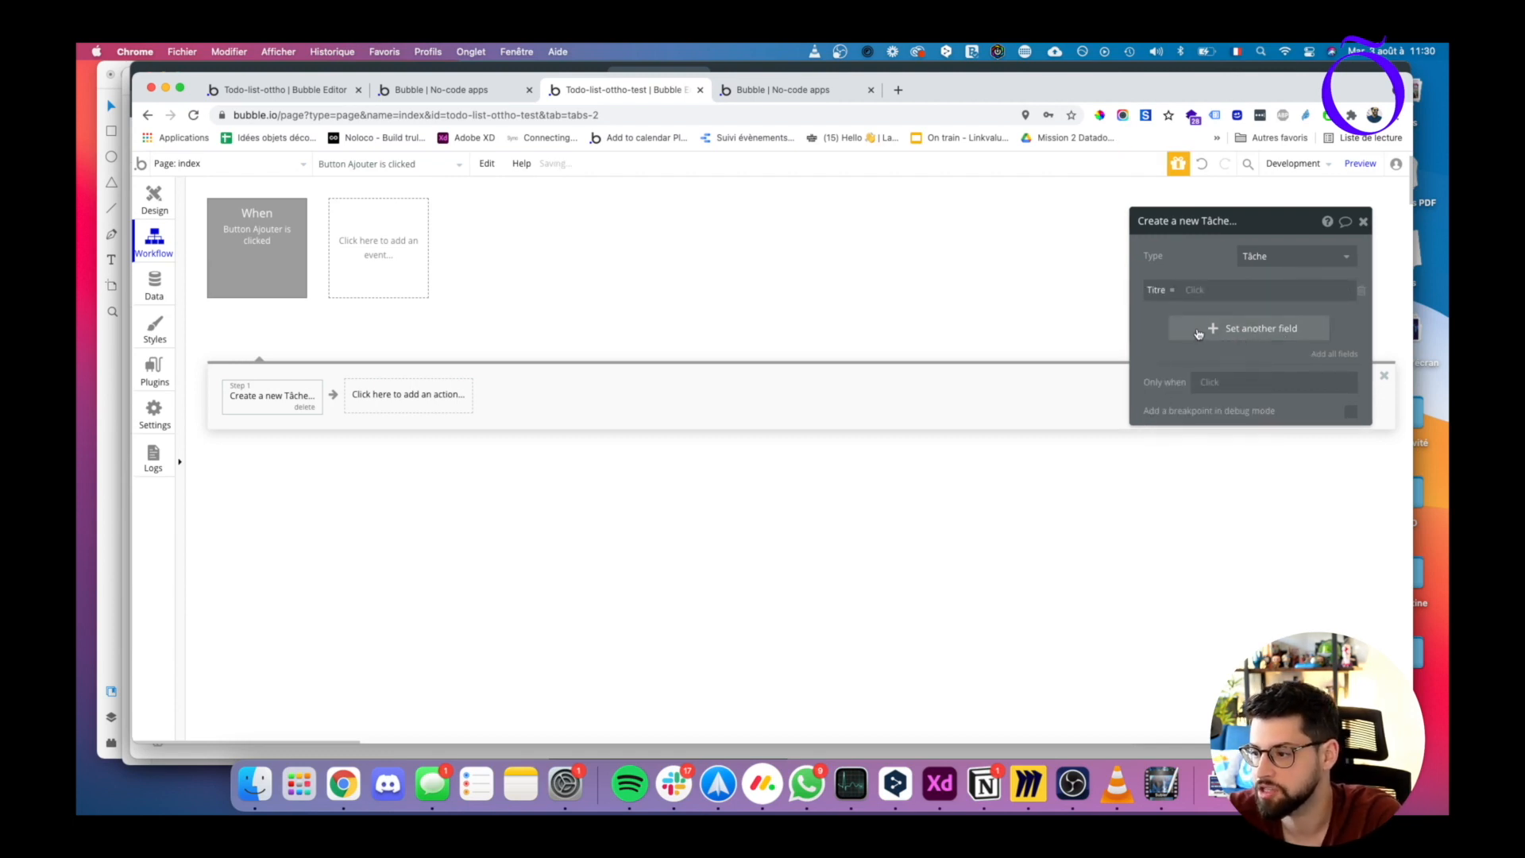
pyautogui.click(1198, 333)
pyautogui.click(1171, 323)
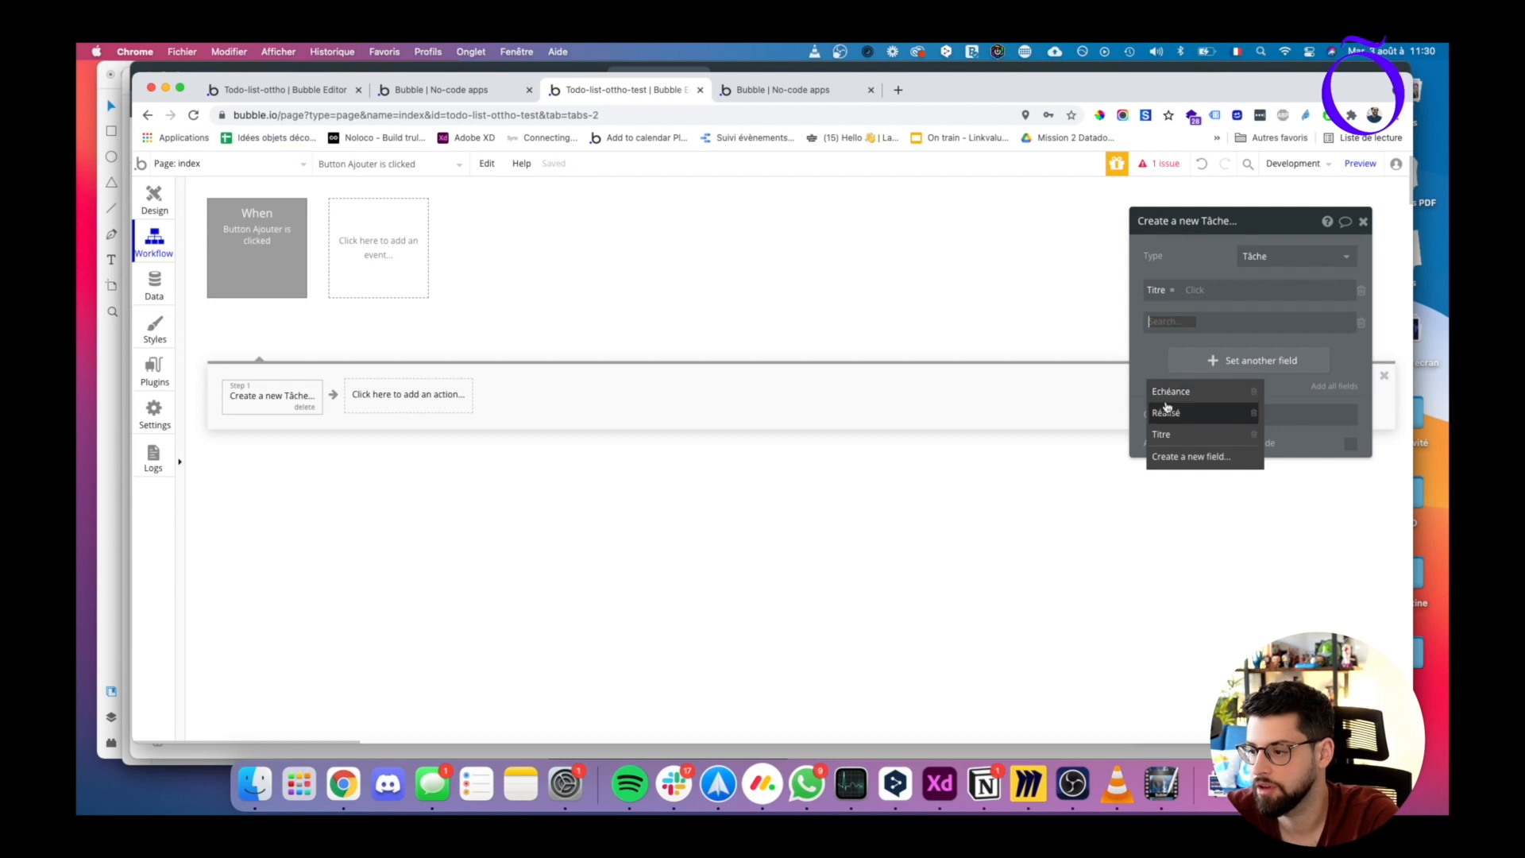
pyautogui.click(1169, 392)
# - Set Titre to Input Titre's value and Echéance to Date/TimePicker A's value in the Create a new Tâche action
pyautogui.click(1197, 290)
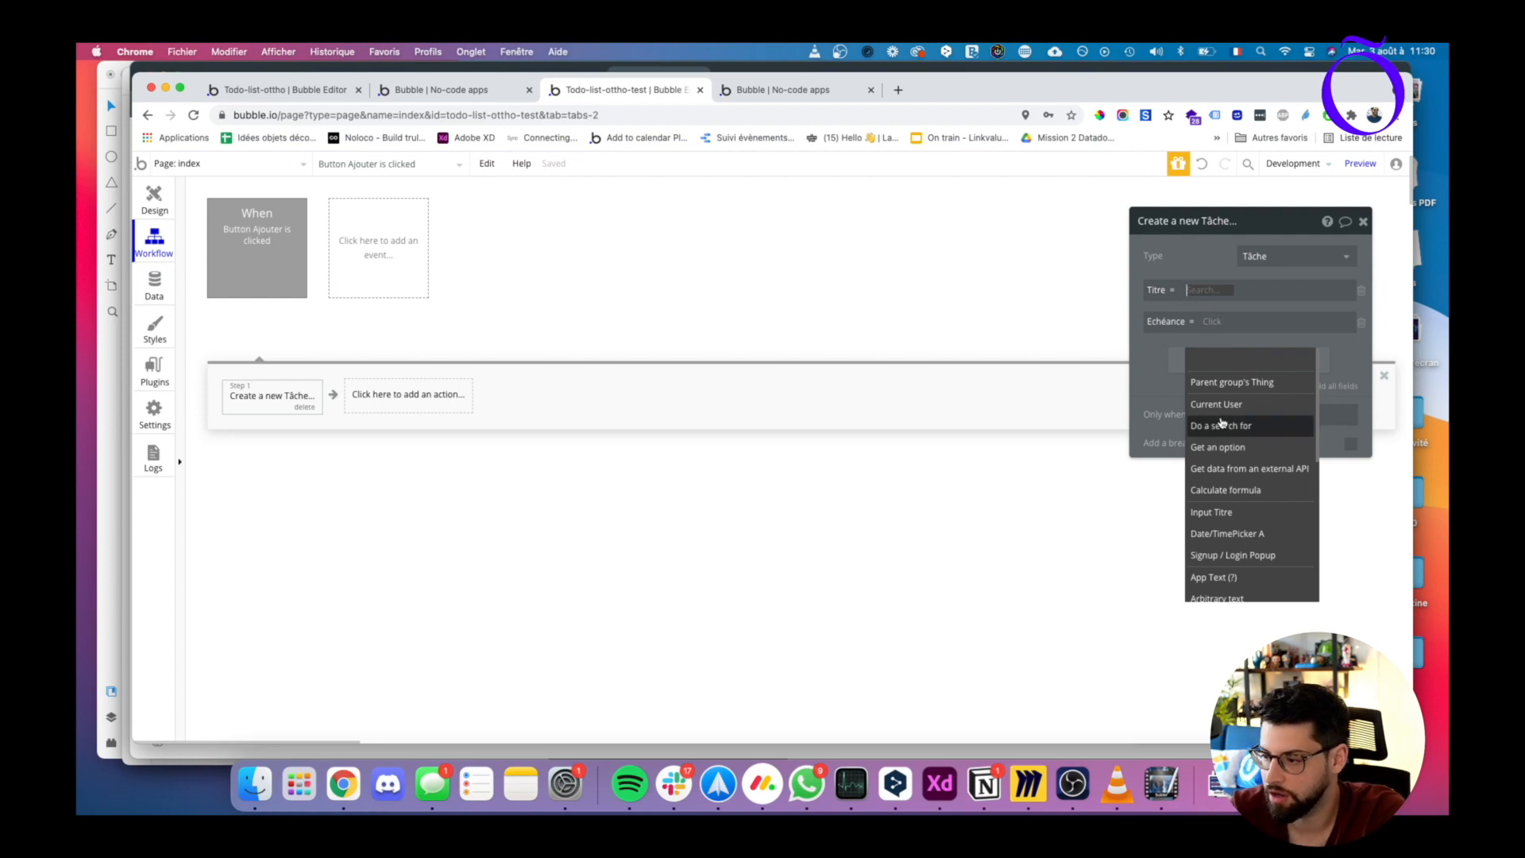
pyautogui.click(1216, 512)
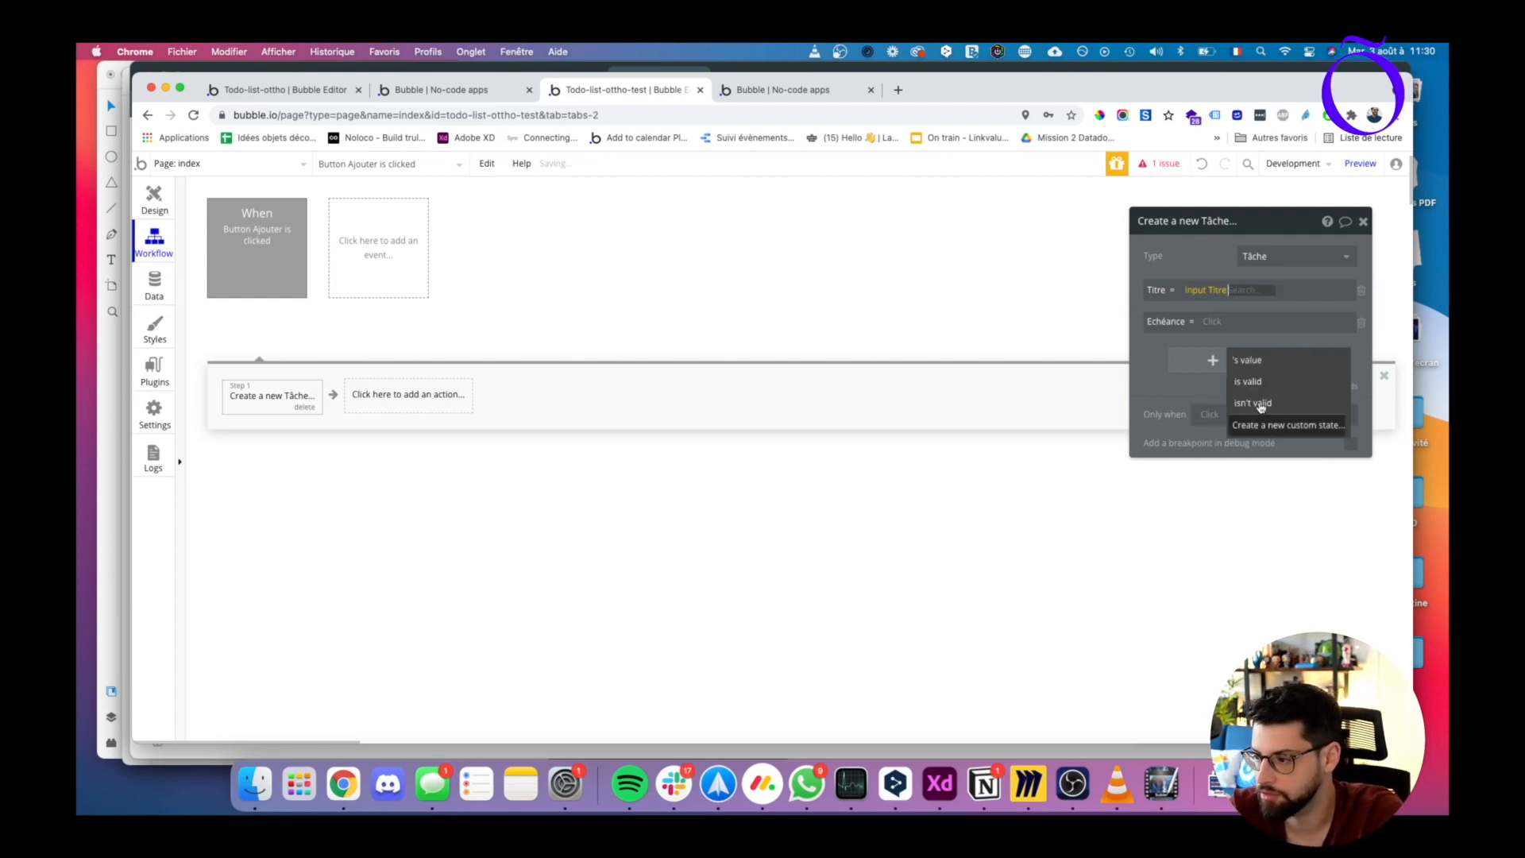
pyautogui.click(1266, 359)
pyautogui.click(1206, 322)
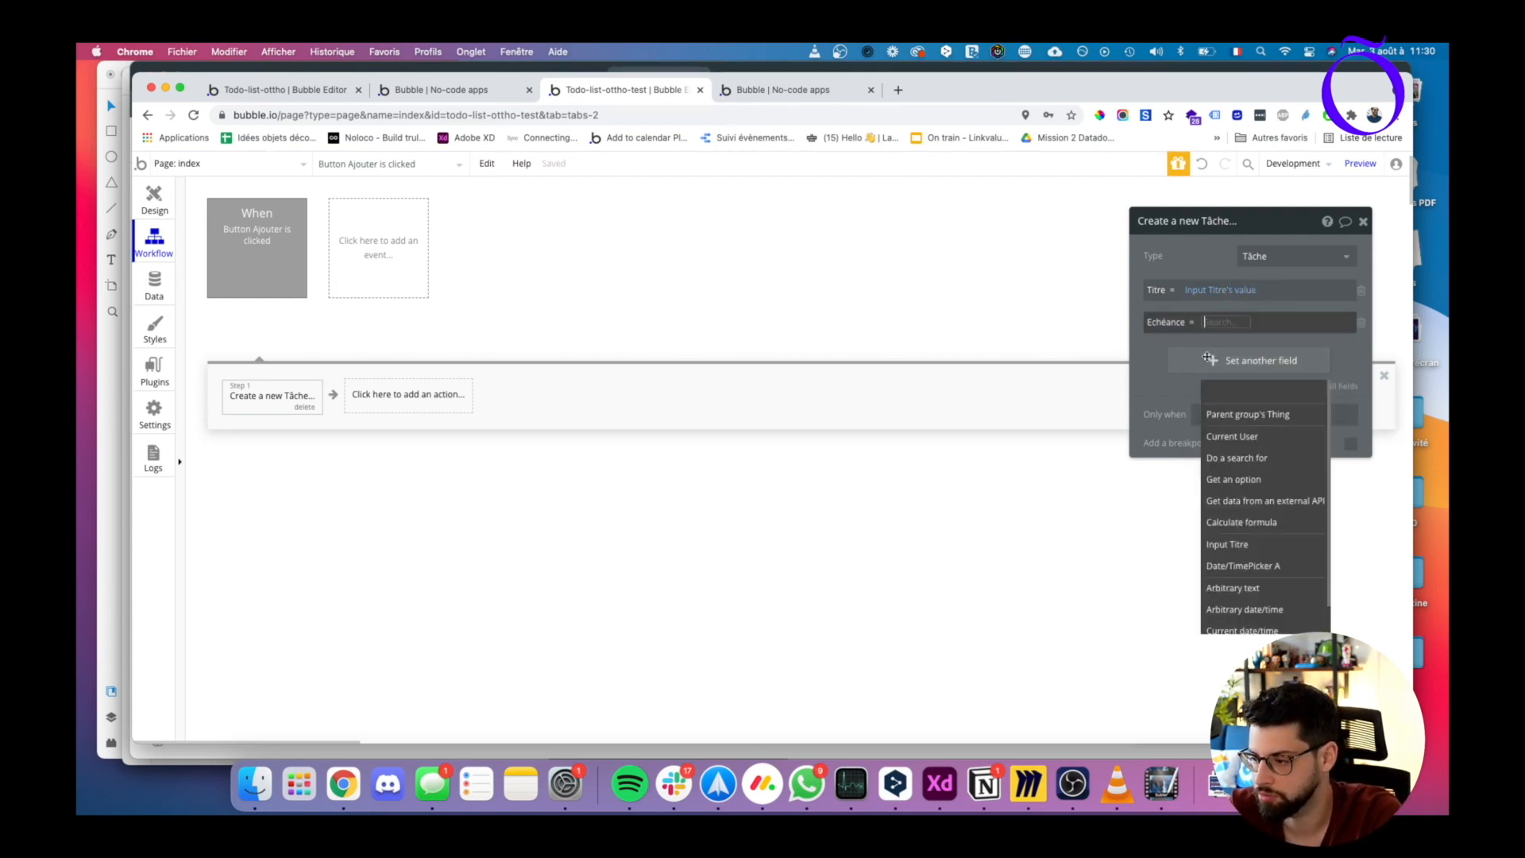
pyautogui.click(1230, 566)
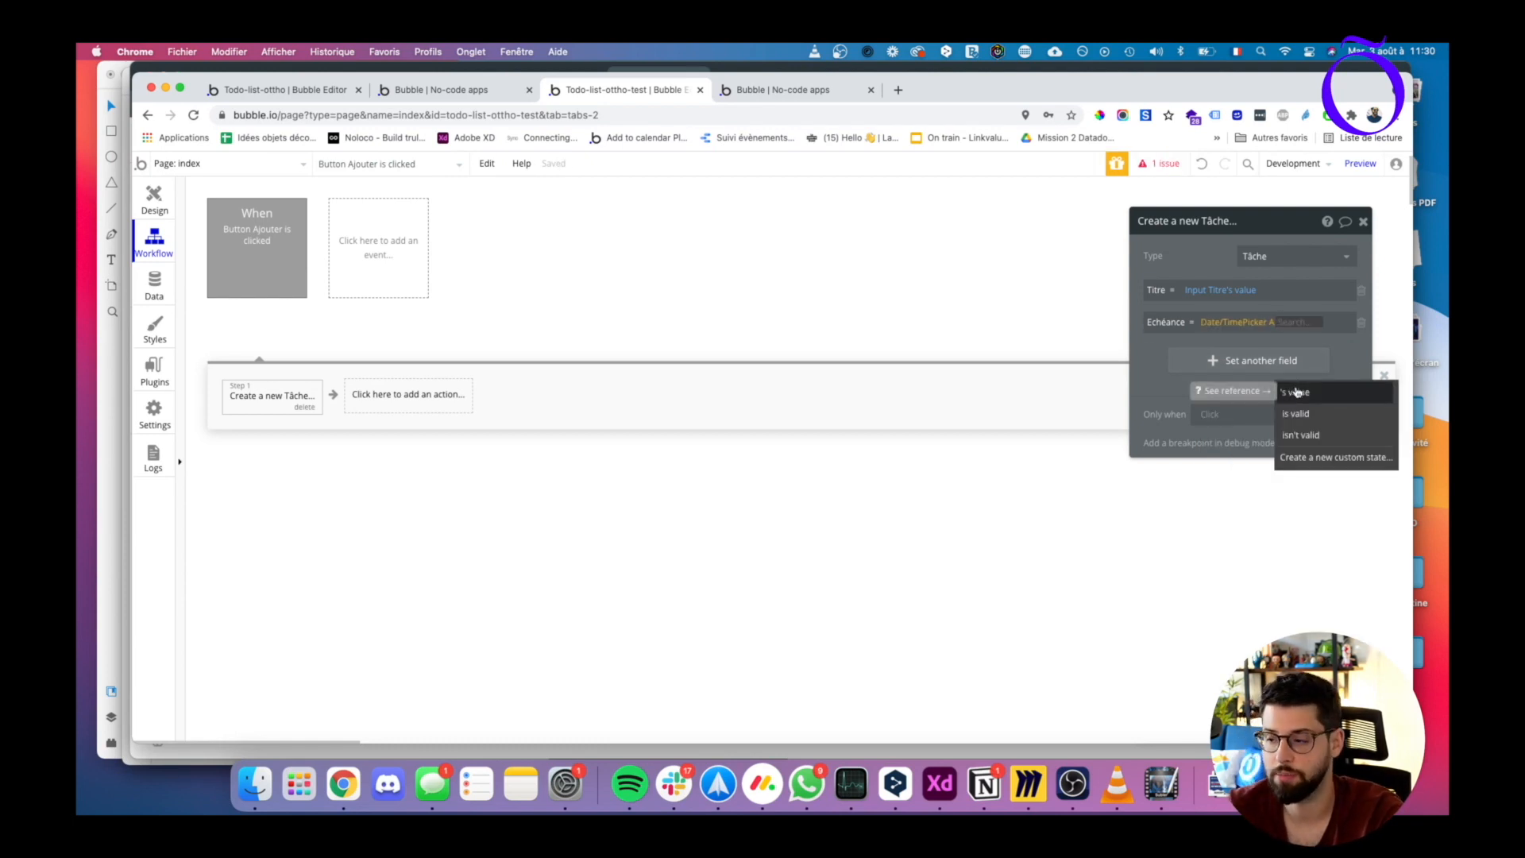
pyautogui.click(1296, 391)
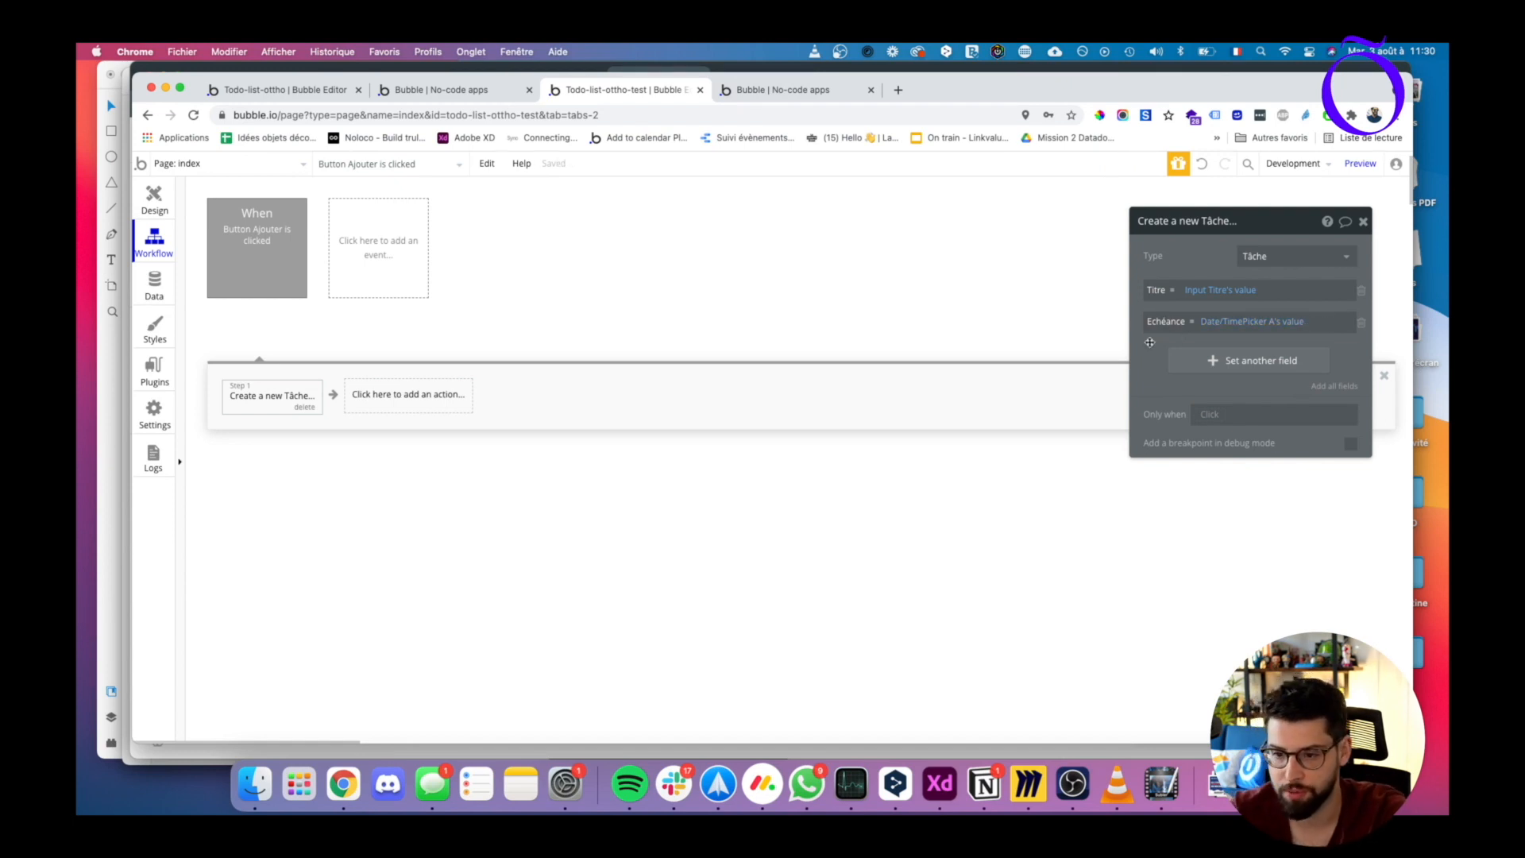
# - Switch to the app preview and add a task titled "Acheter du fromage" dated 3/08/2021 at 12:30
pyautogui.click(407, 392)
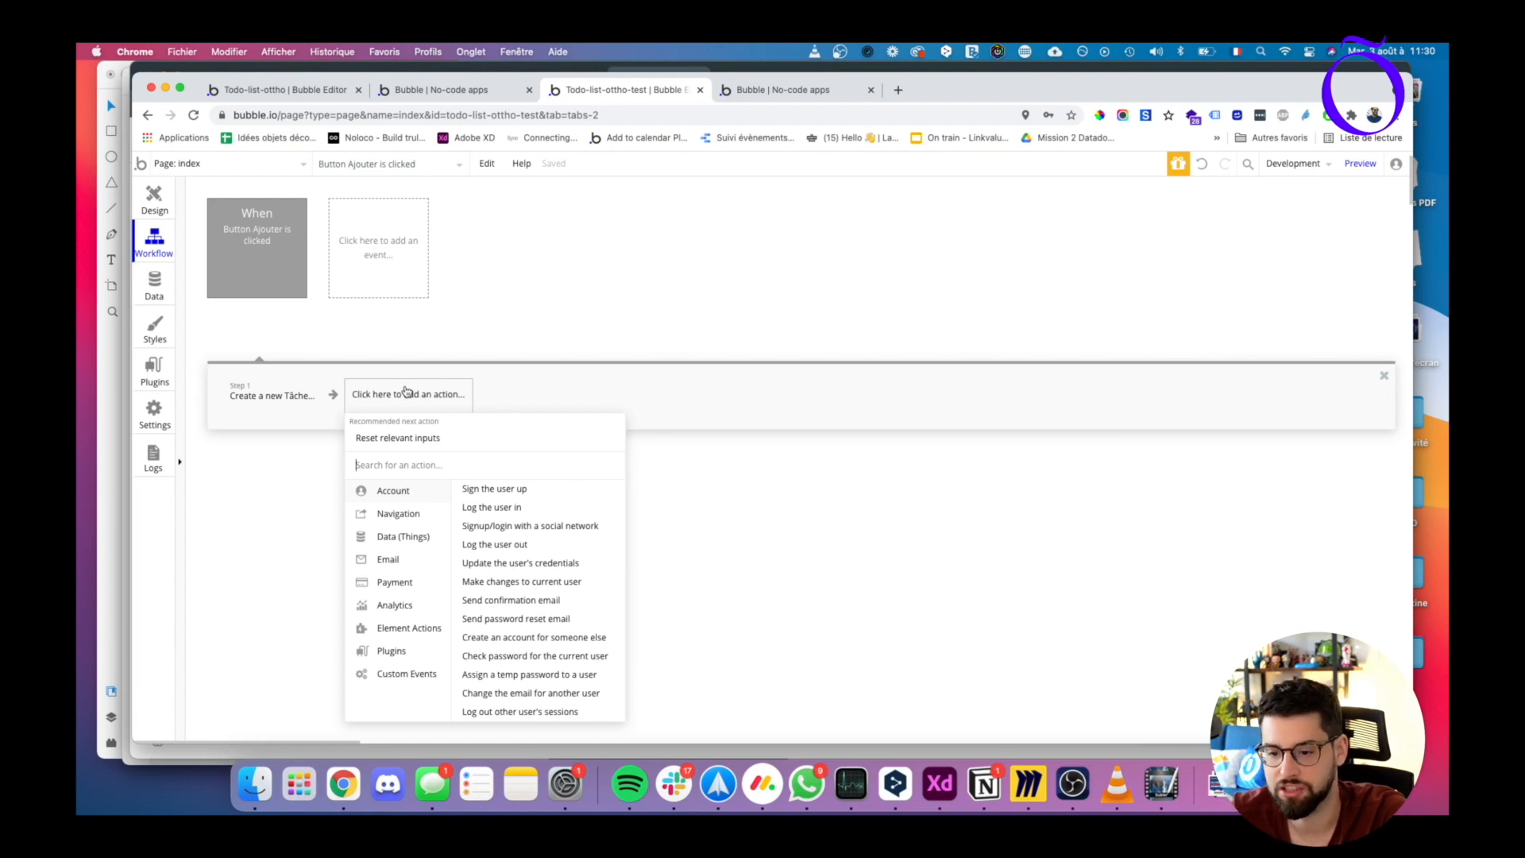
pyautogui.click(831, 88)
pyautogui.click(753, 166)
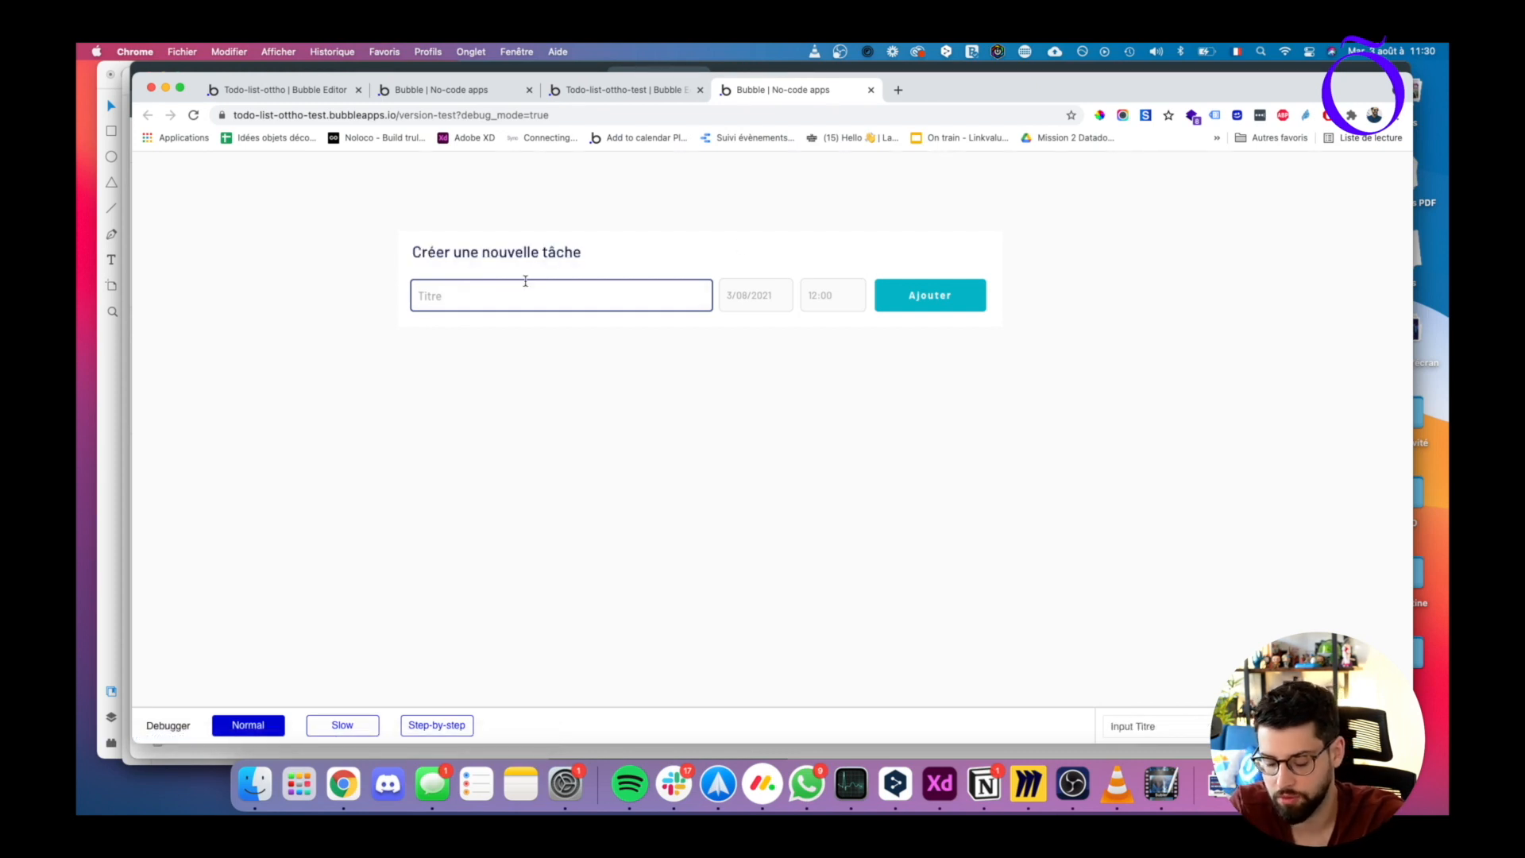
pyautogui.write('Acheter du fromage')
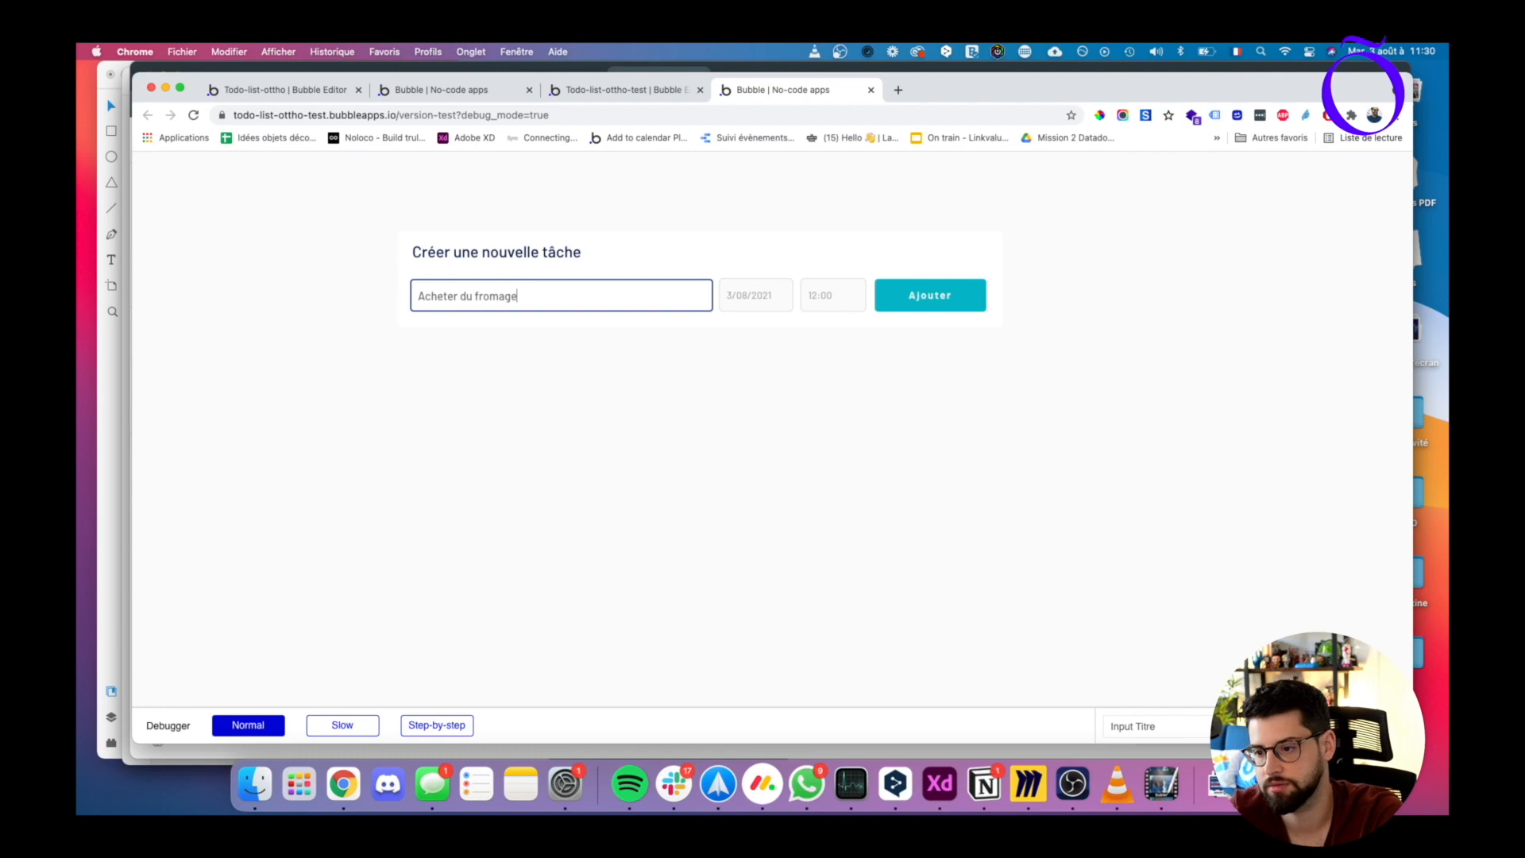
pyautogui.click(761, 300)
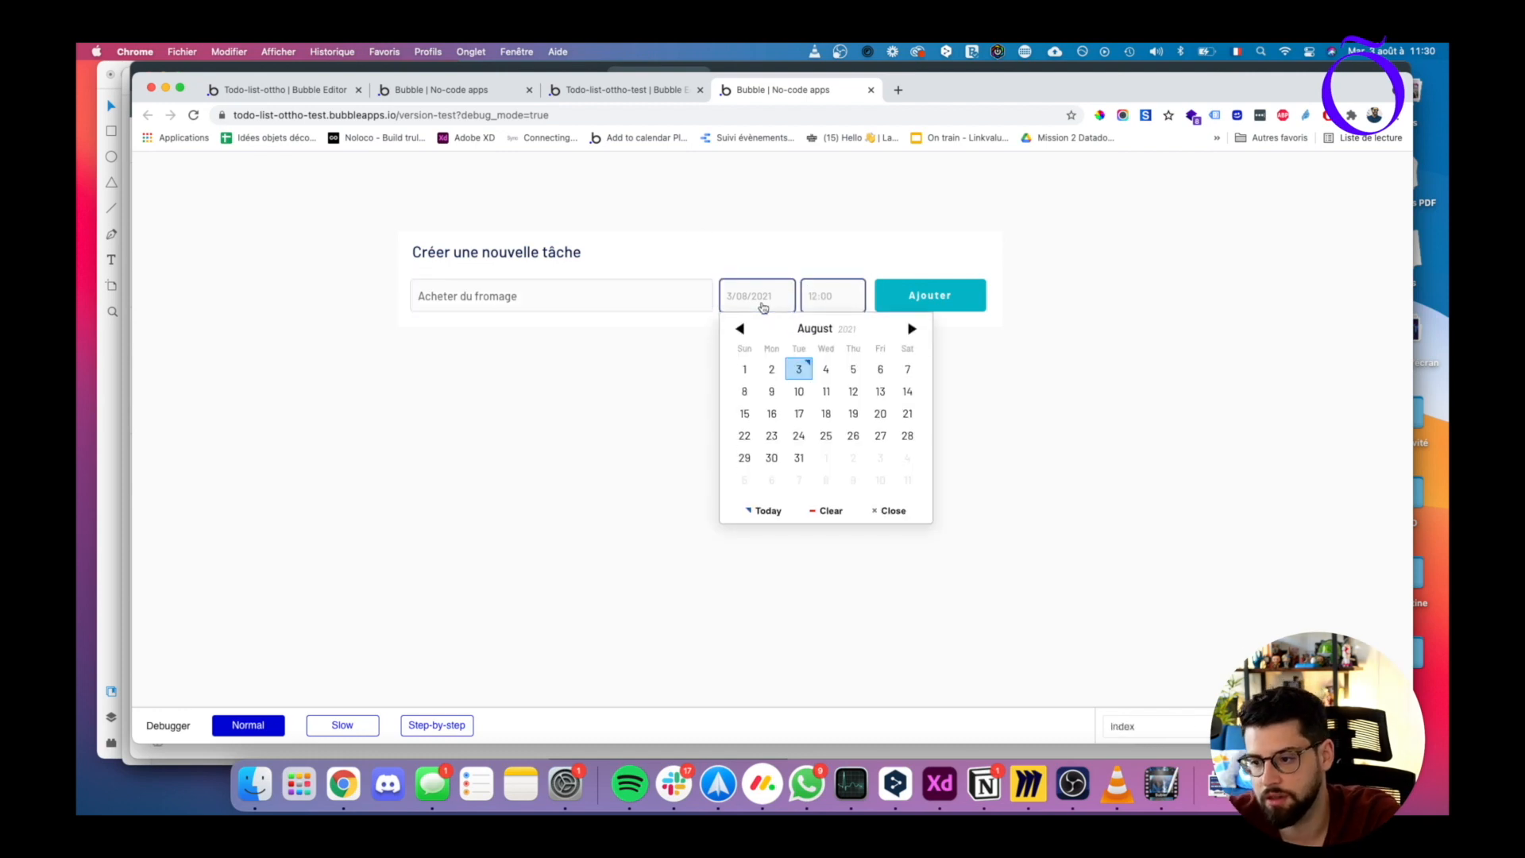
pyautogui.click(810, 373)
pyautogui.click(830, 296)
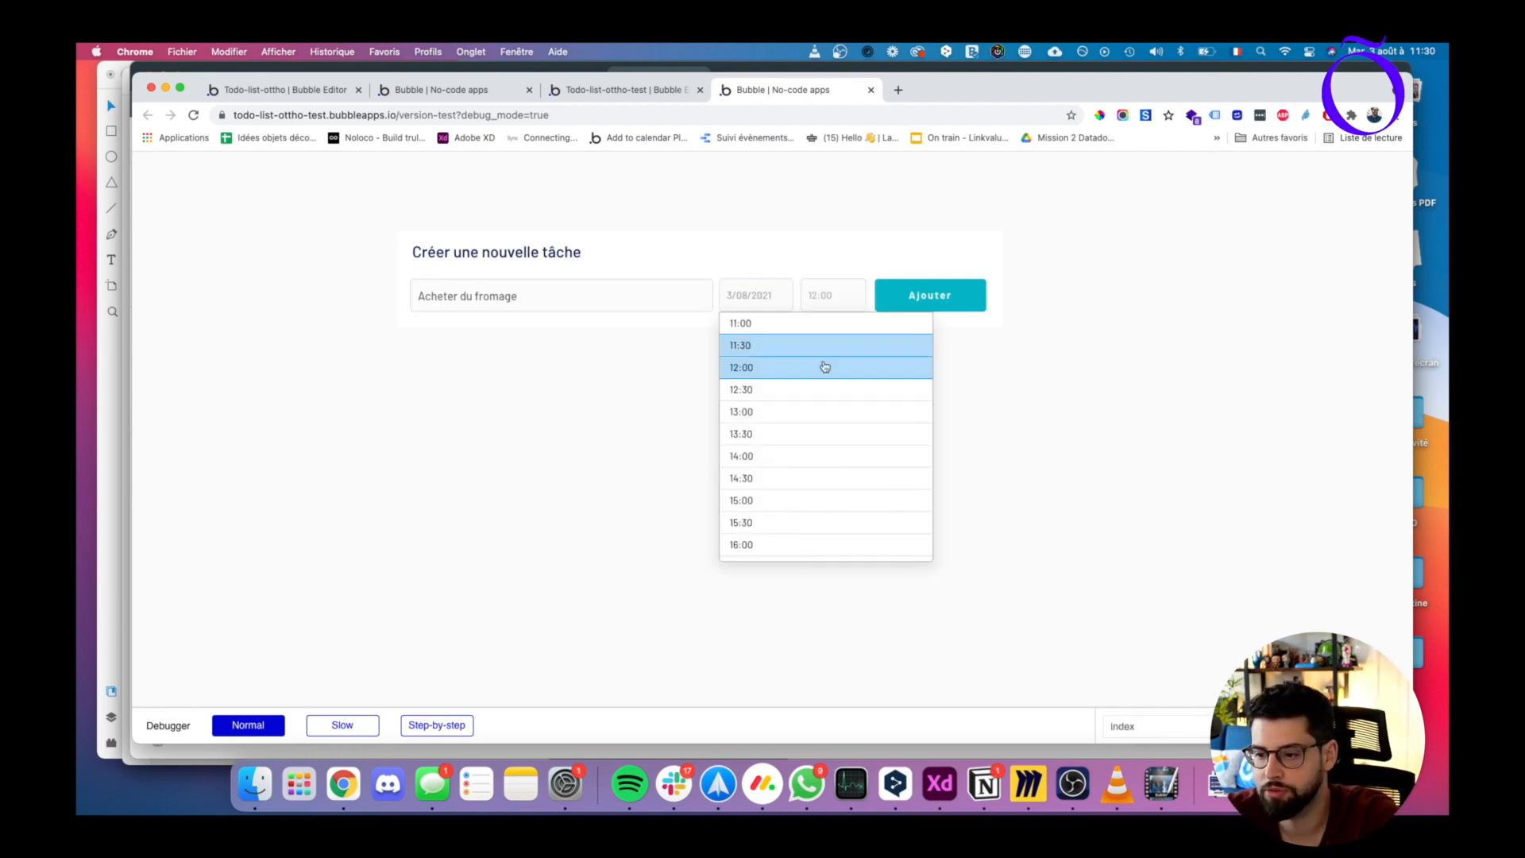
pyautogui.click(786, 404)
pyautogui.click(927, 296)
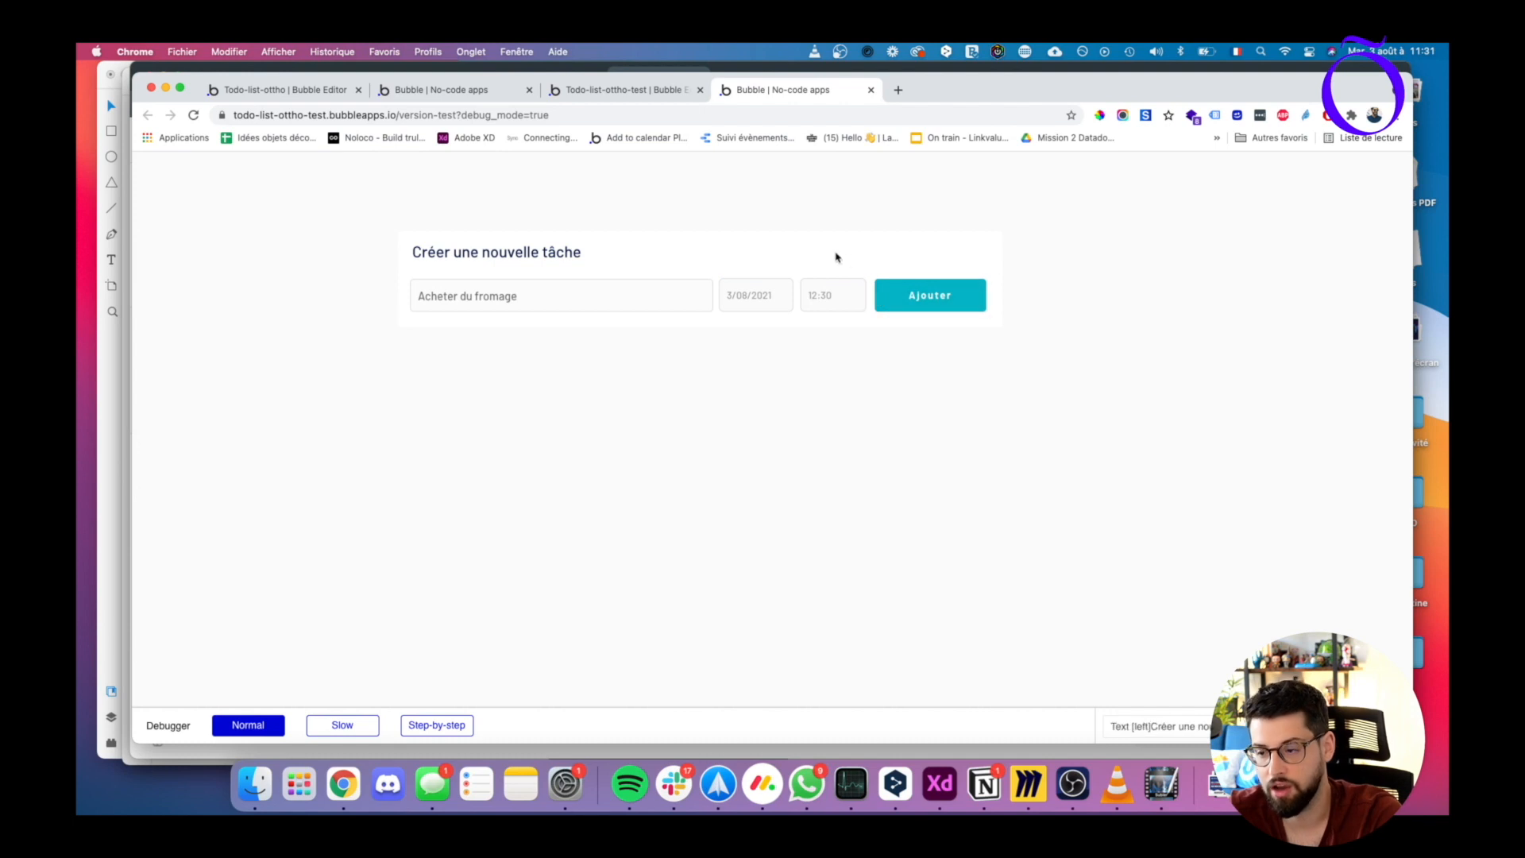
# - Return to the Bubble editor and add a Reset inputs action after the Tâche creation in the Ajouter workflow
pyautogui.click(658, 91)
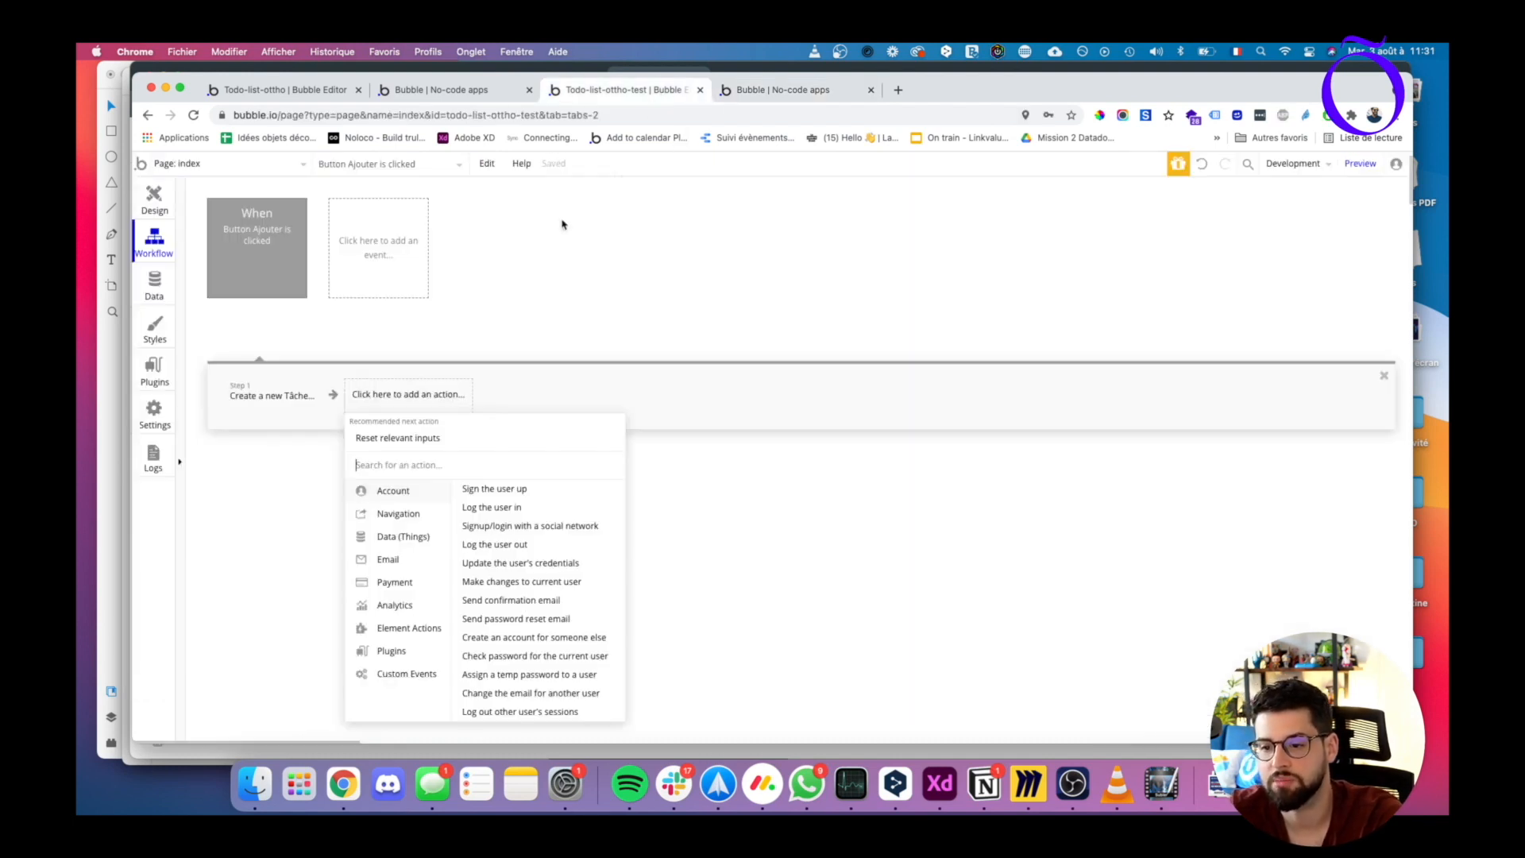
pyautogui.moveTo(411, 632)
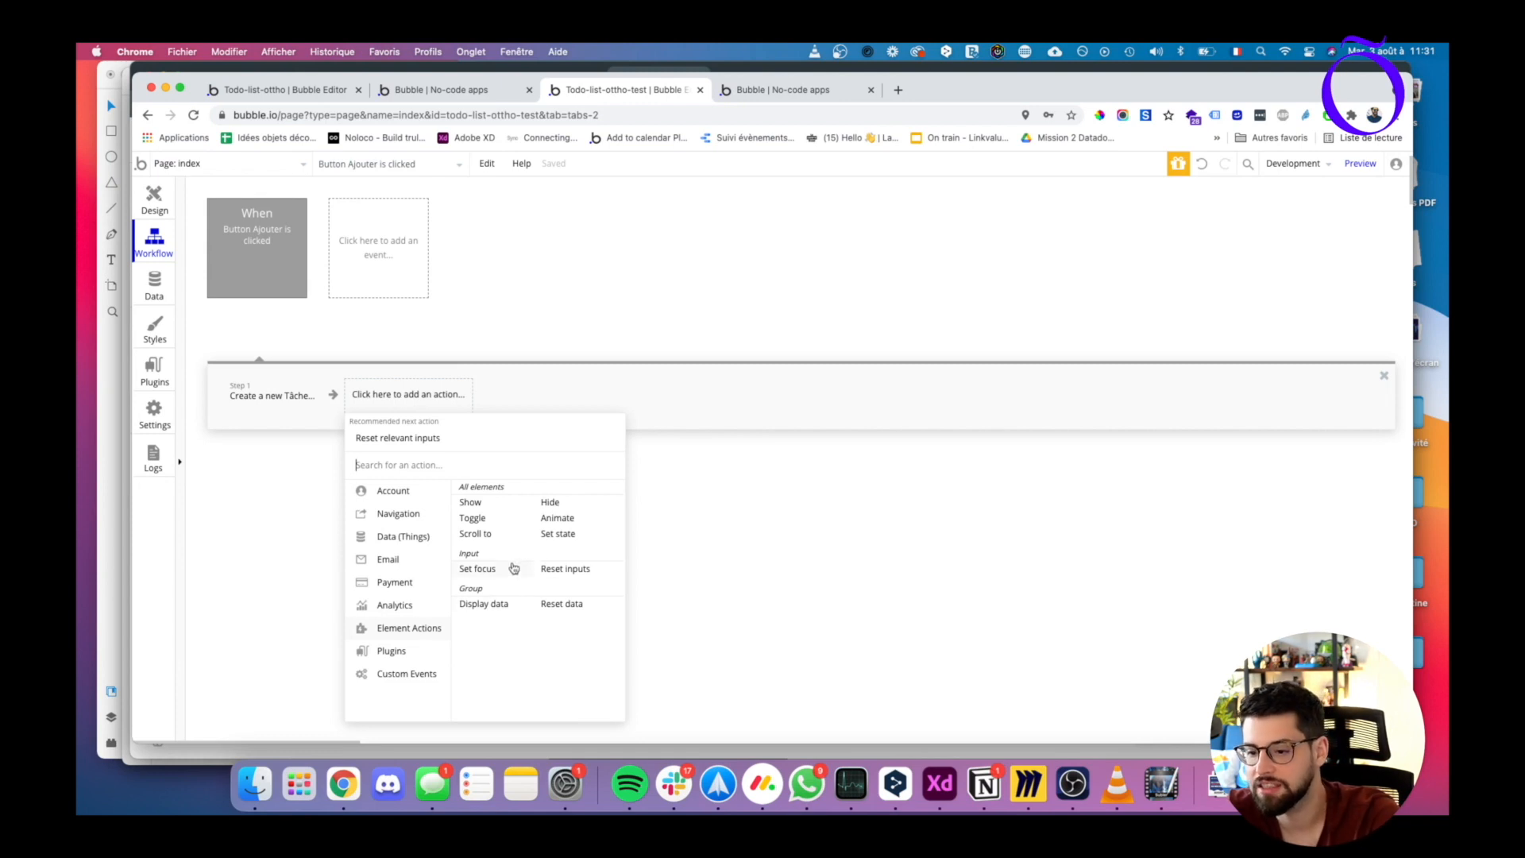
pyautogui.click(585, 575)
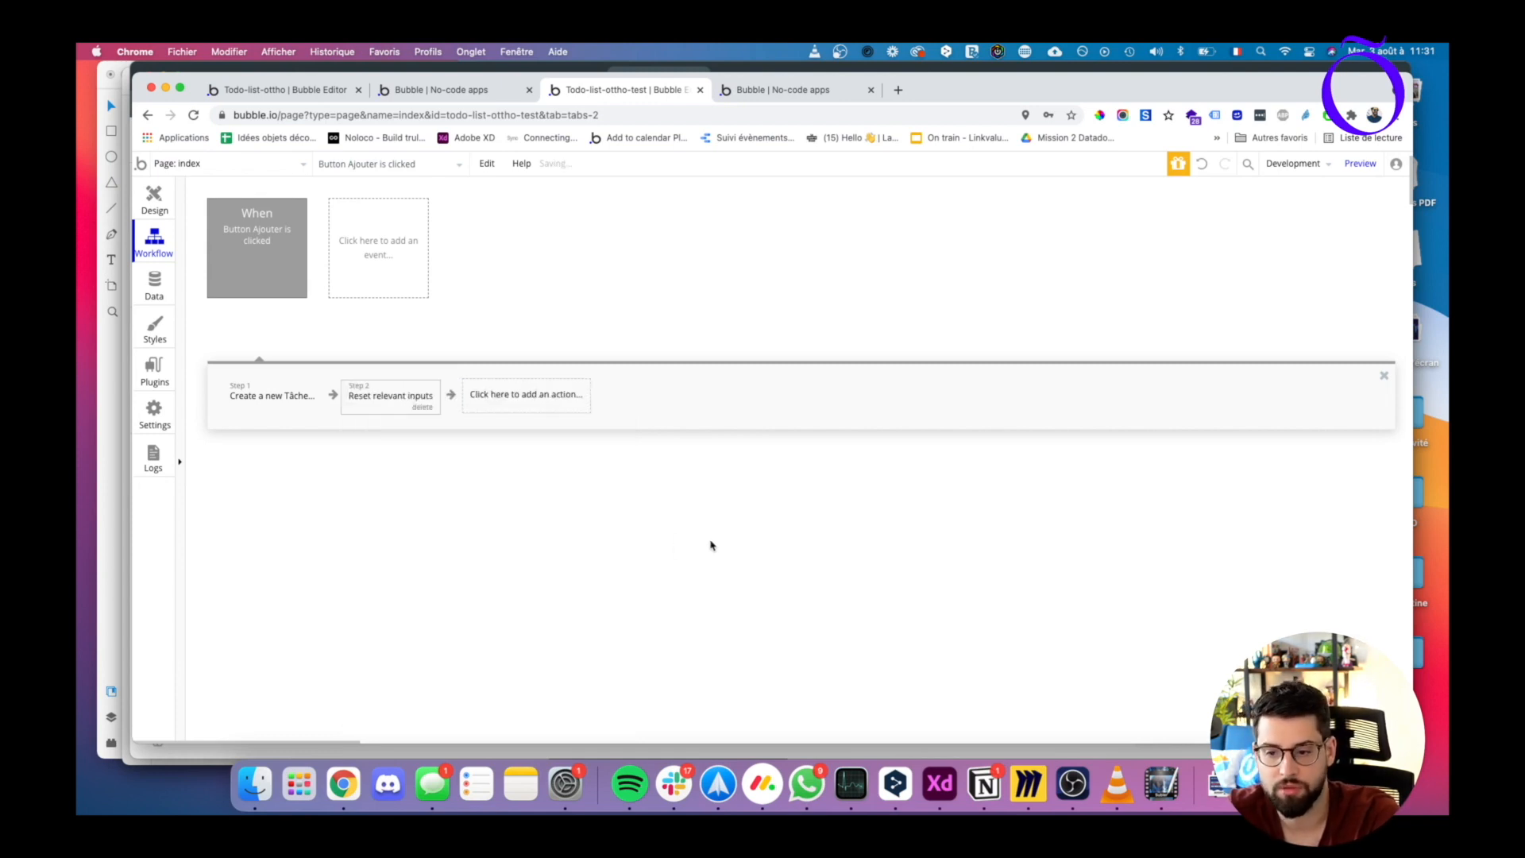
# - Place an Alert element directly below the task-creation group, matching its width, about 846 px wide and 45 px high
pyautogui.click(163, 201)
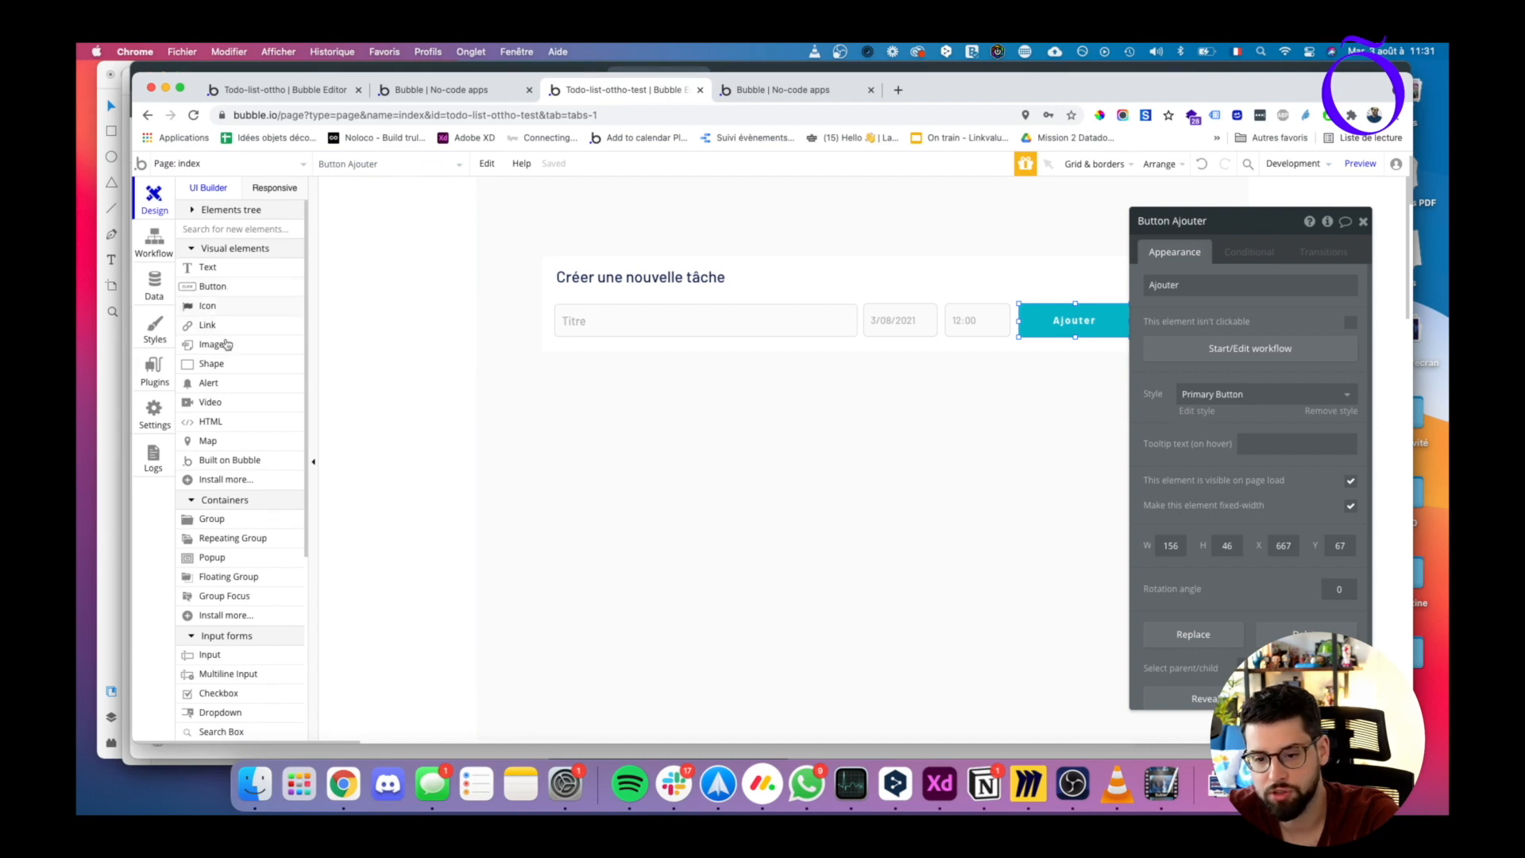
pyautogui.scroll(-5, 216, 506)
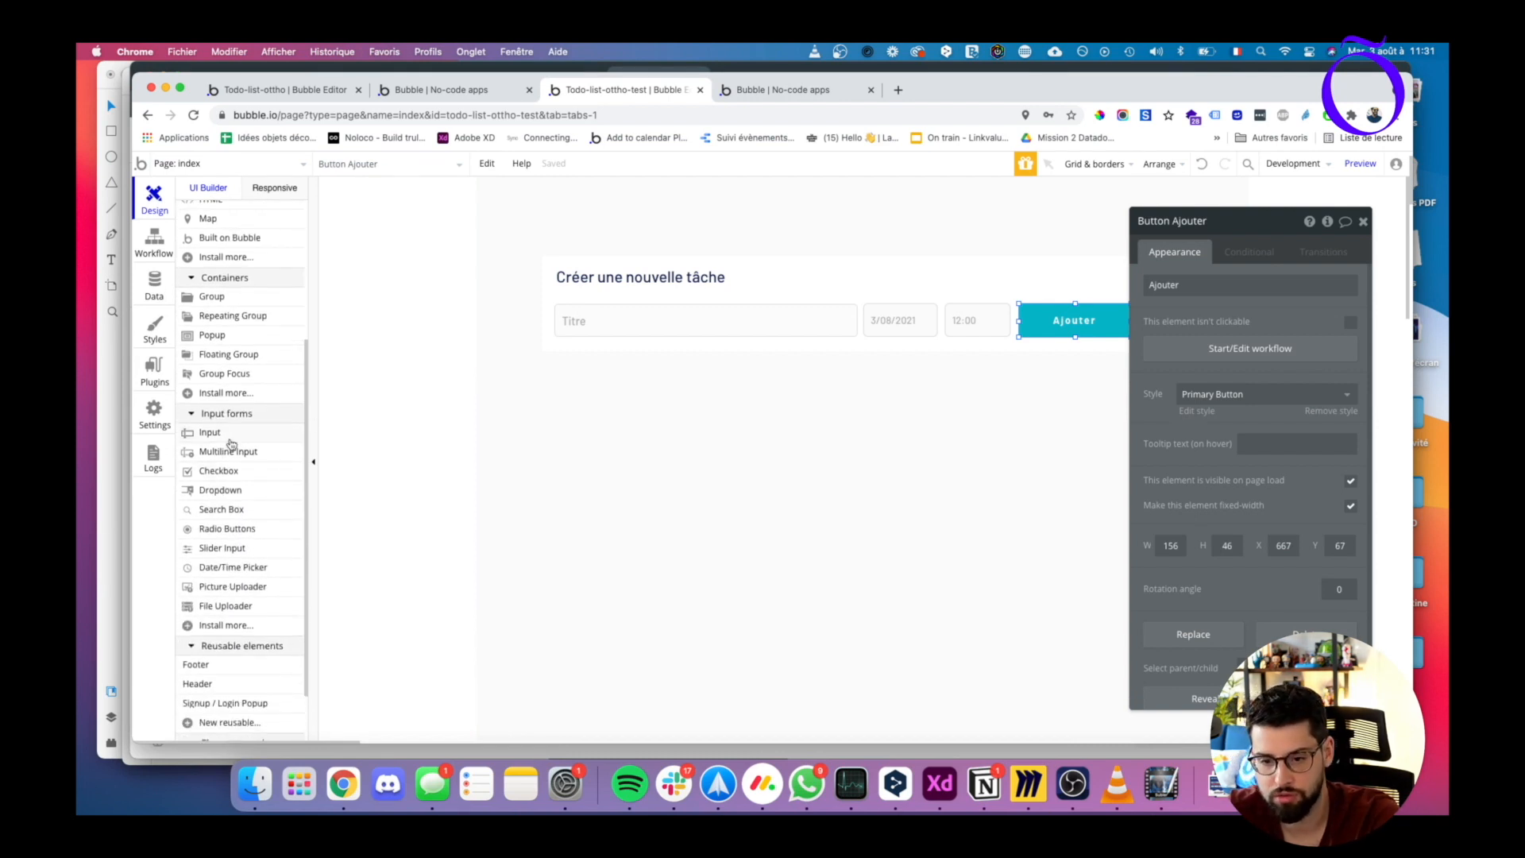
pyautogui.scroll(5, 229, 556)
pyautogui.scroll(2, 241, 344)
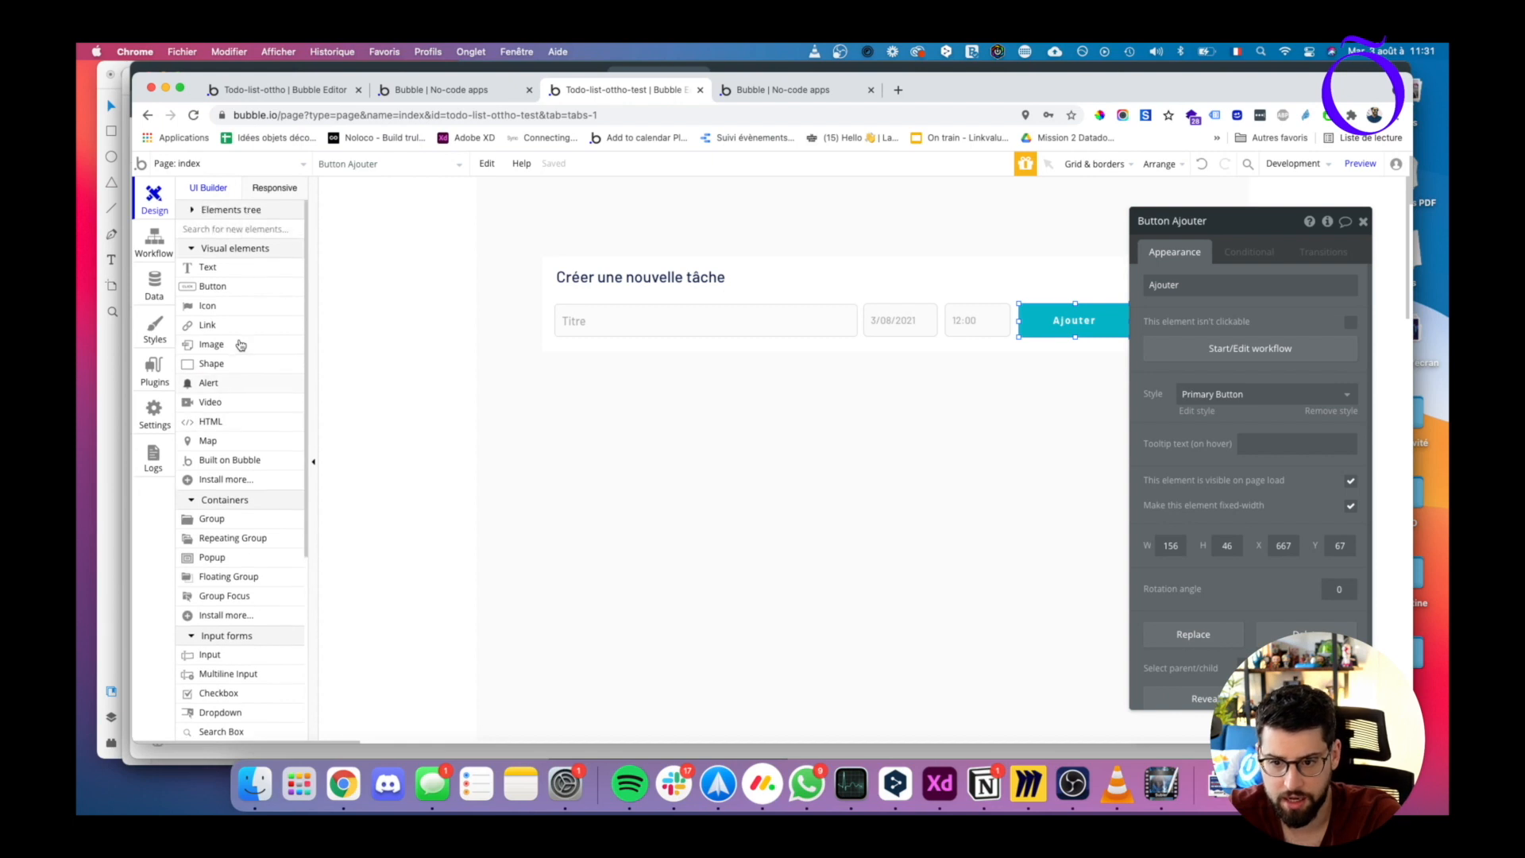
pyautogui.click(211, 386)
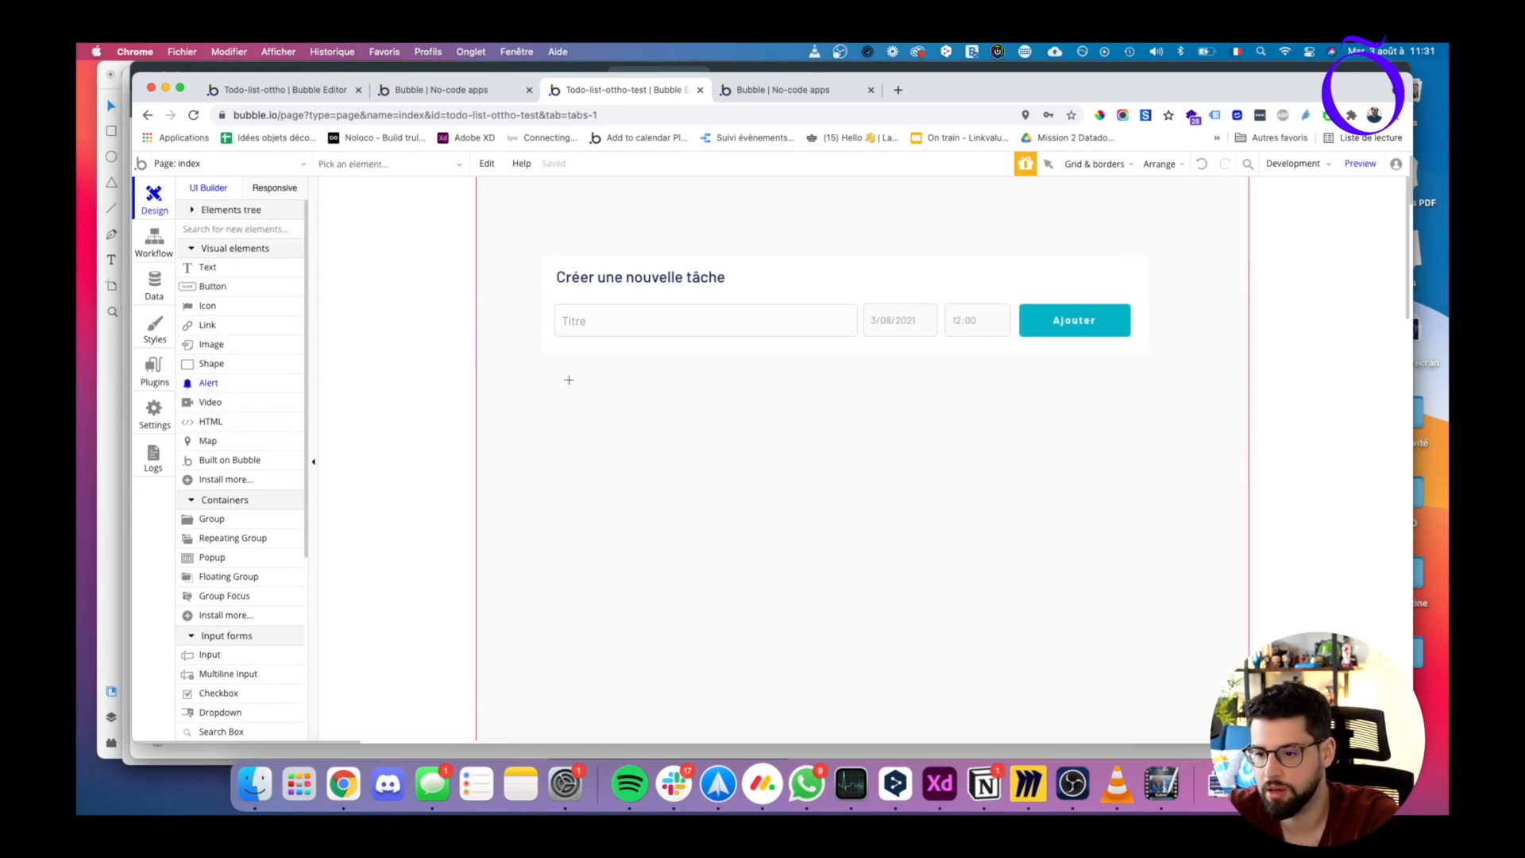
pyautogui.moveTo(569, 381)
pyautogui.mouseDown()
pyautogui.moveTo(1115, 430)
pyautogui.moveTo(1142, 411)
pyautogui.moveTo(1057, 372)
pyautogui.moveTo(1148, 369)
pyautogui.mouseUp()
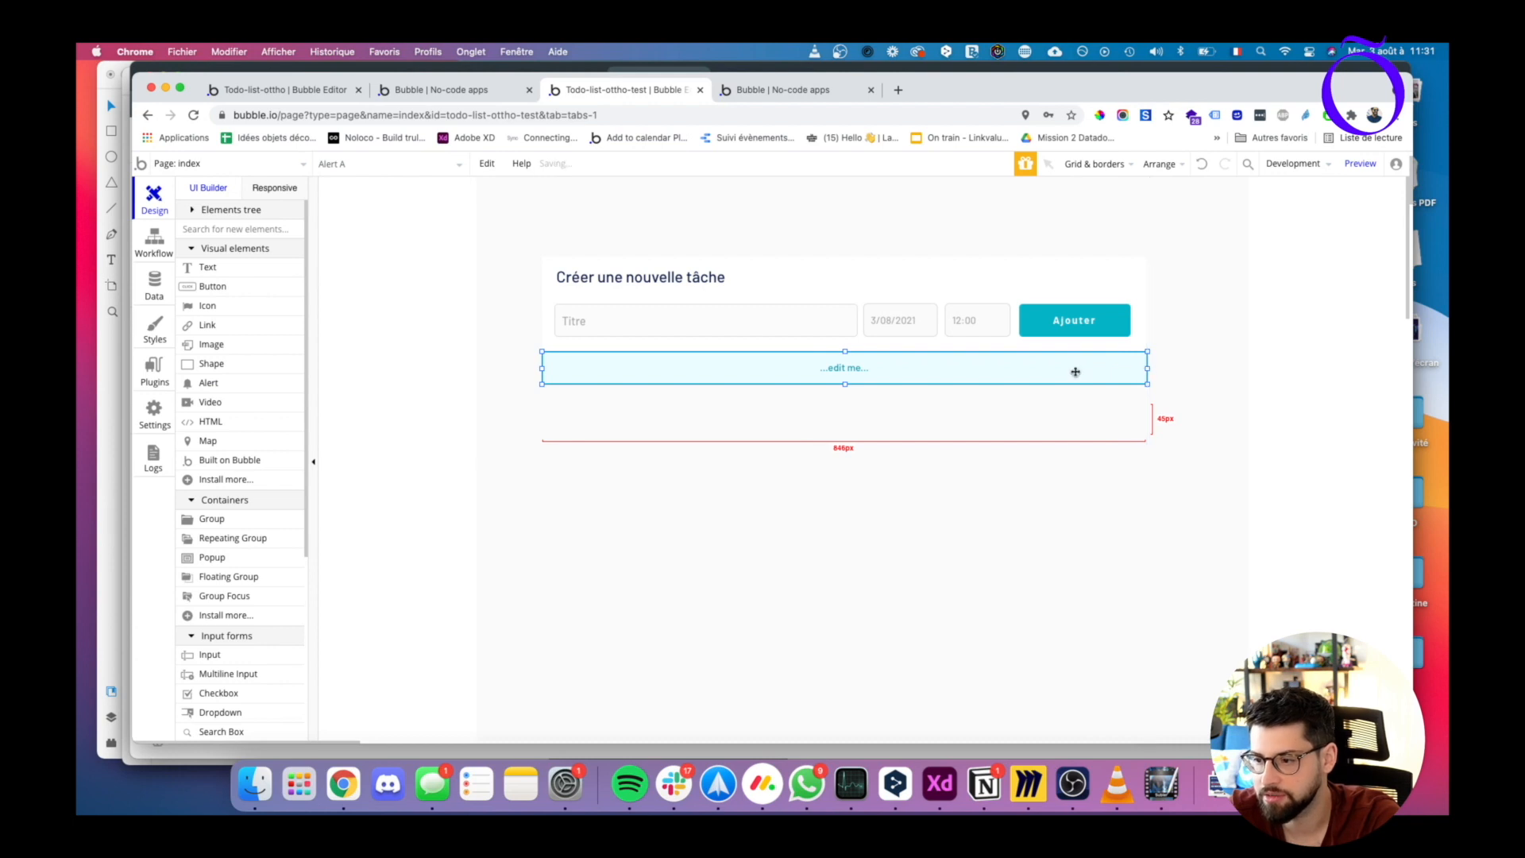
# - Set the alert's text to "Votre tâche a bien été ajouté"
pyautogui.doubleClick(845, 367)
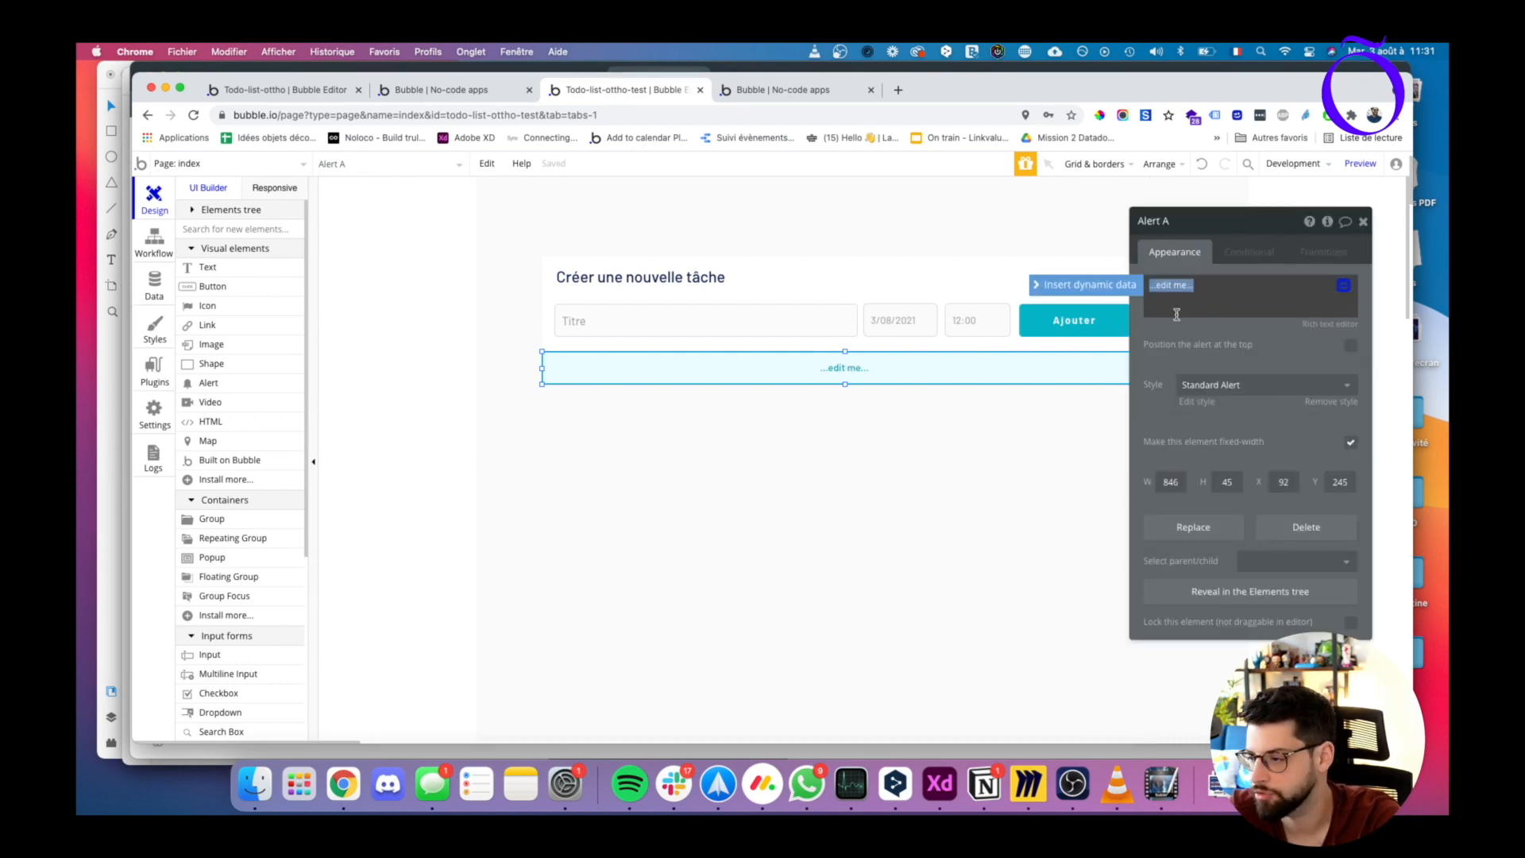
pyautogui.write('Votre tâche a bien été ajouté')
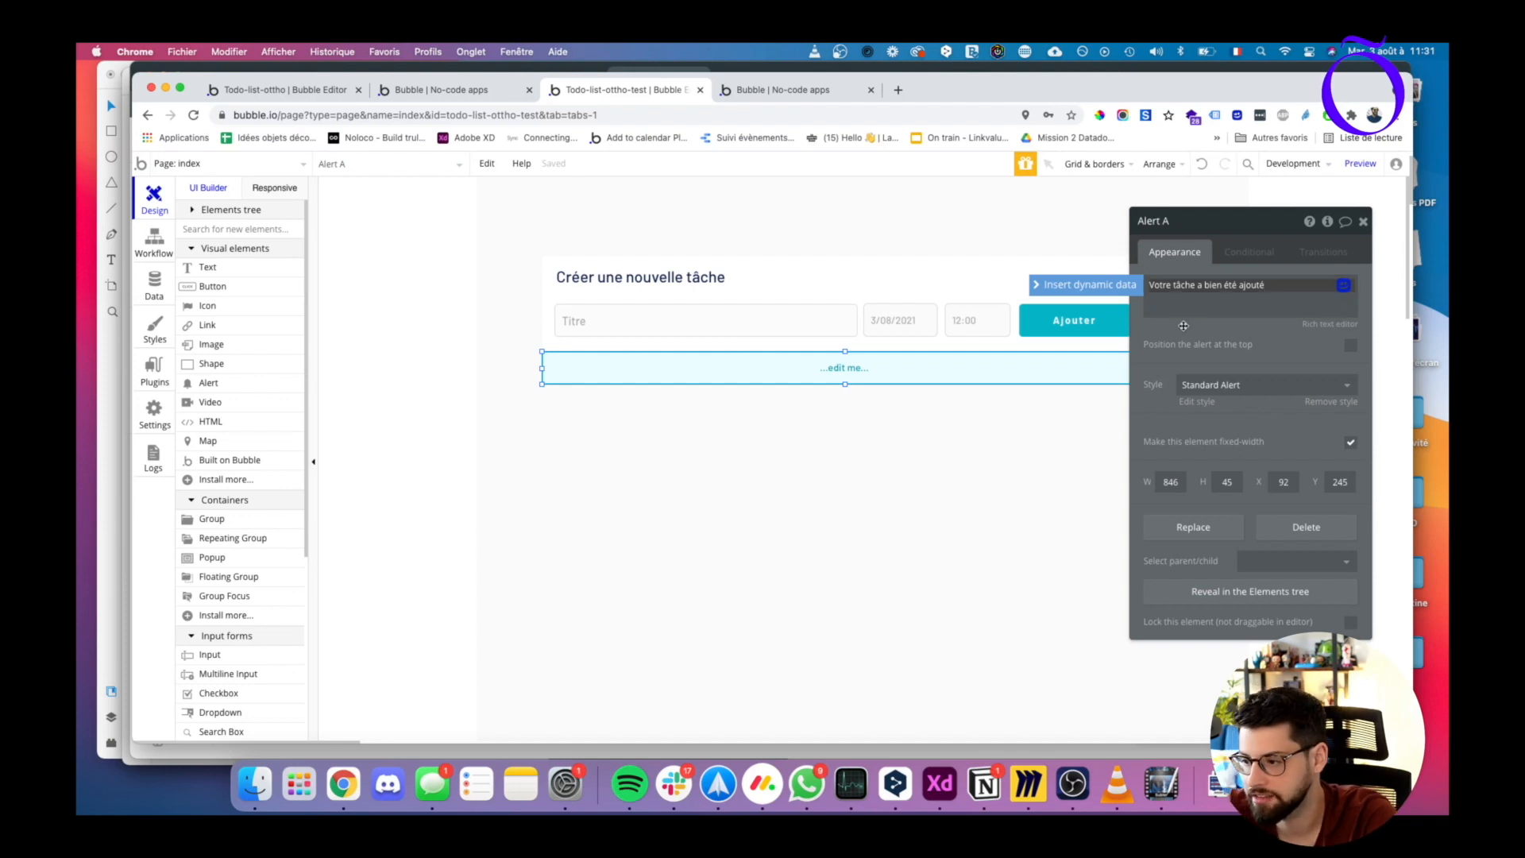
pyautogui.click(1183, 325)
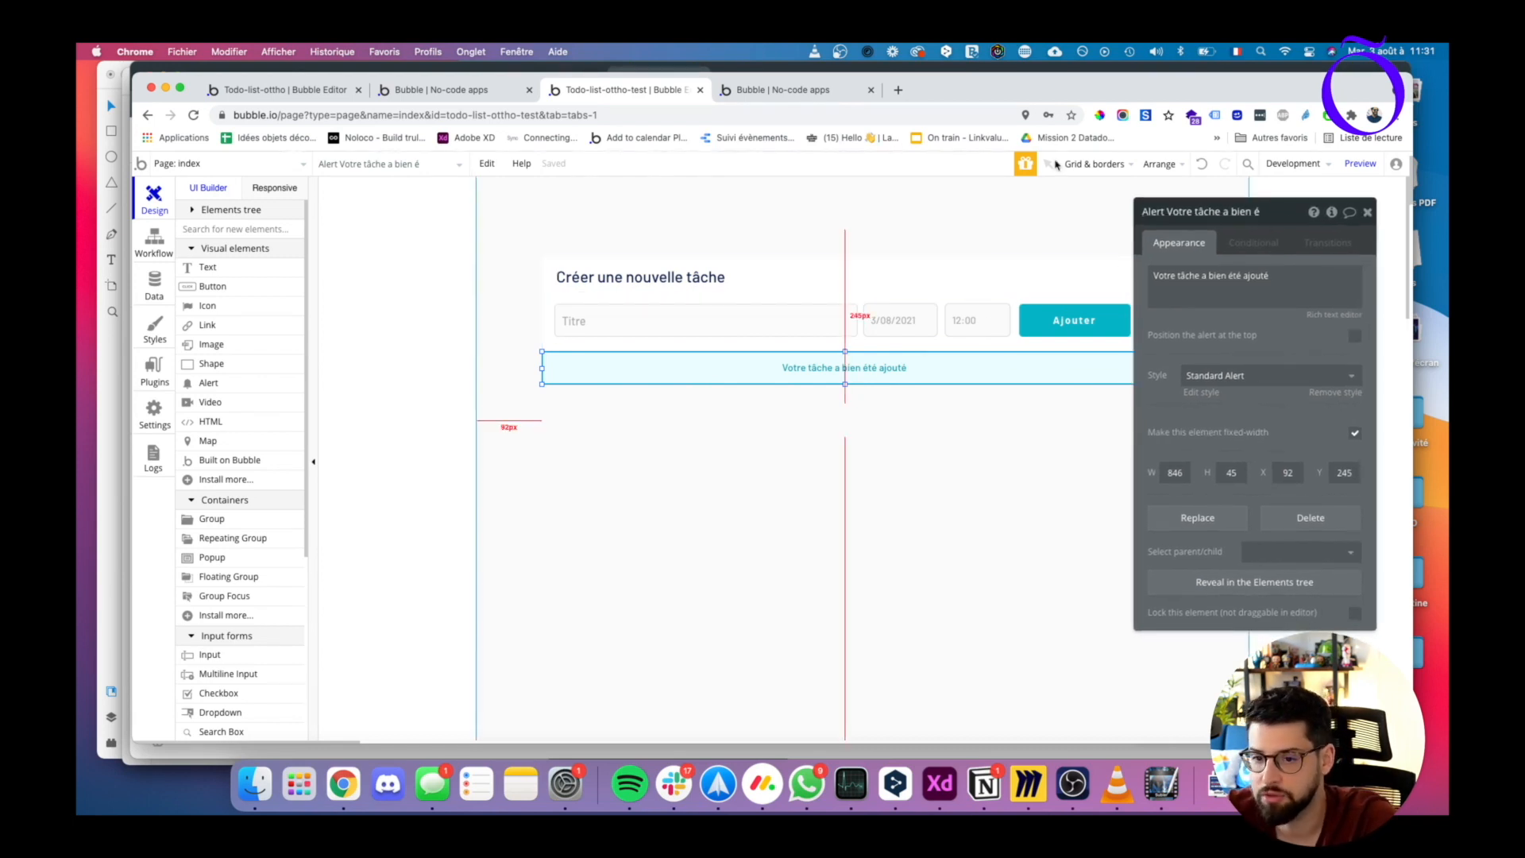
# - Add a Show message action for the "Votre tâche a bien été ajouté" alert after Reset relevant inputs in the Ajouter workflow
pyautogui.click(159, 237)
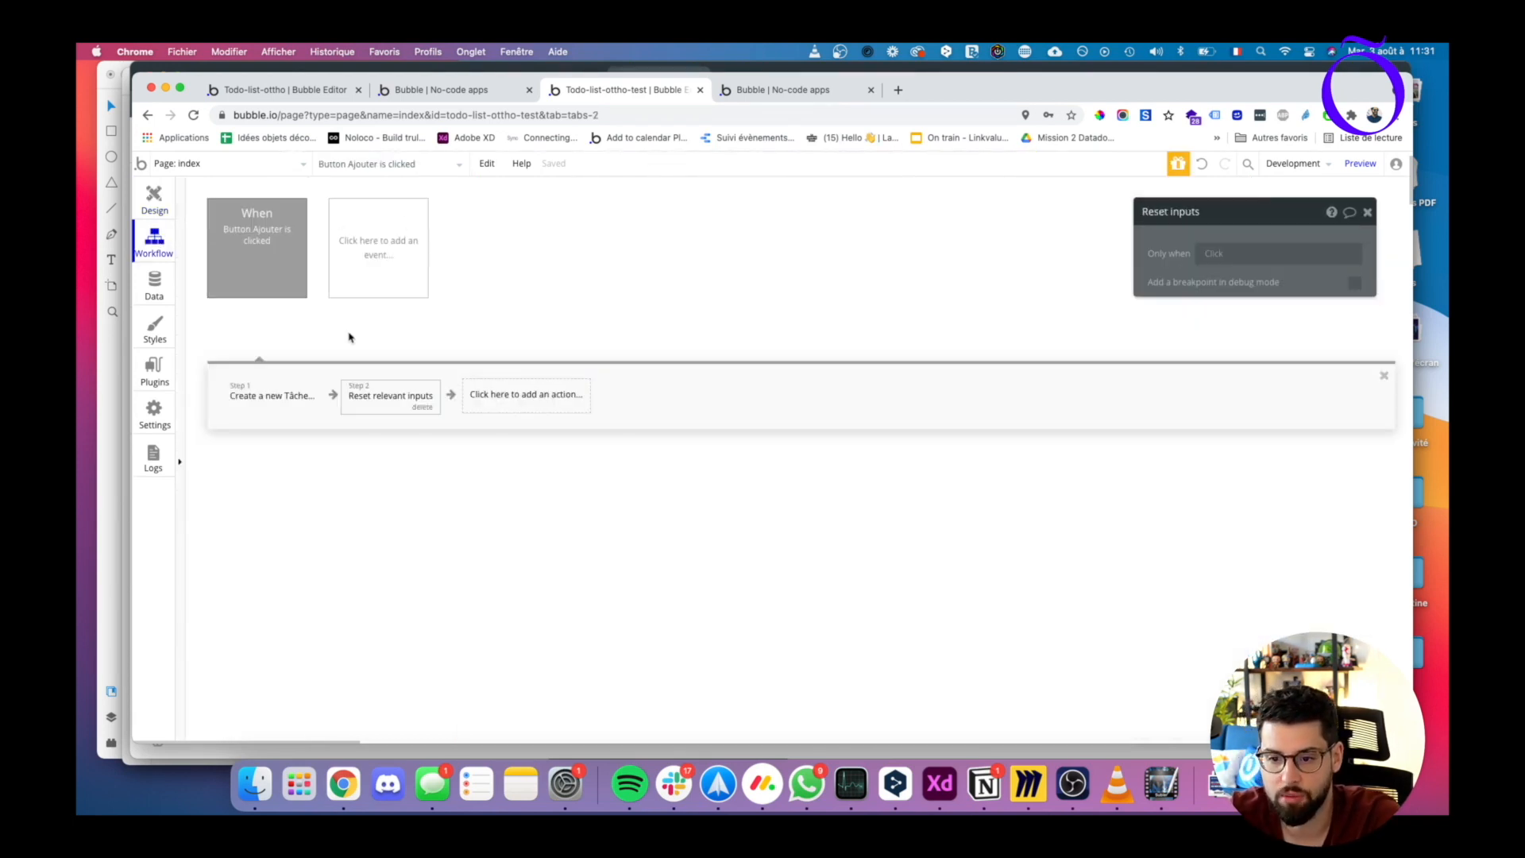
pyautogui.click(478, 402)
pyautogui.moveTo(526, 589)
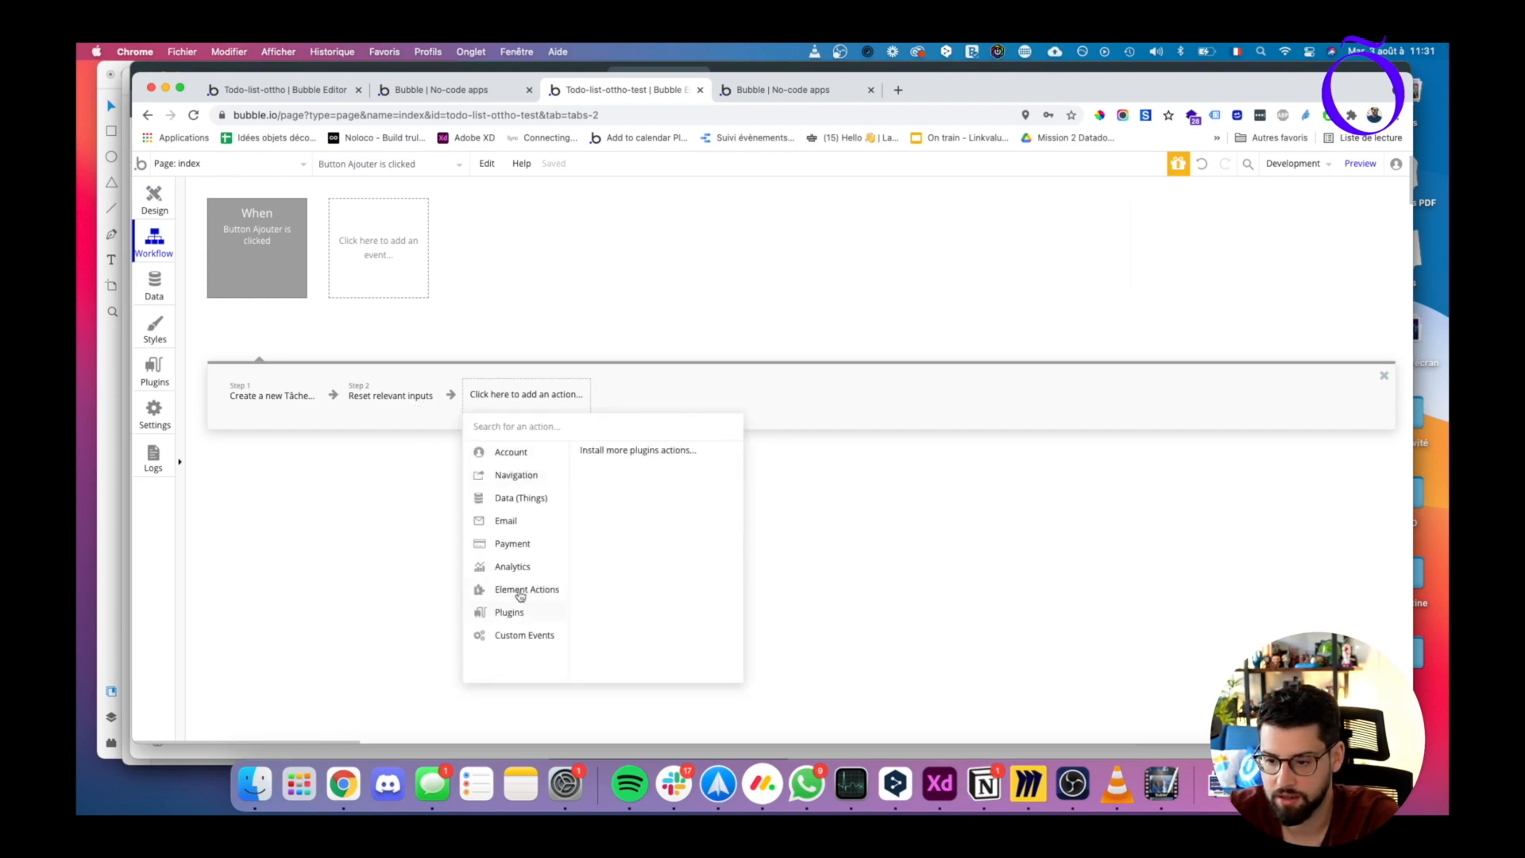
pyautogui.click(632, 600)
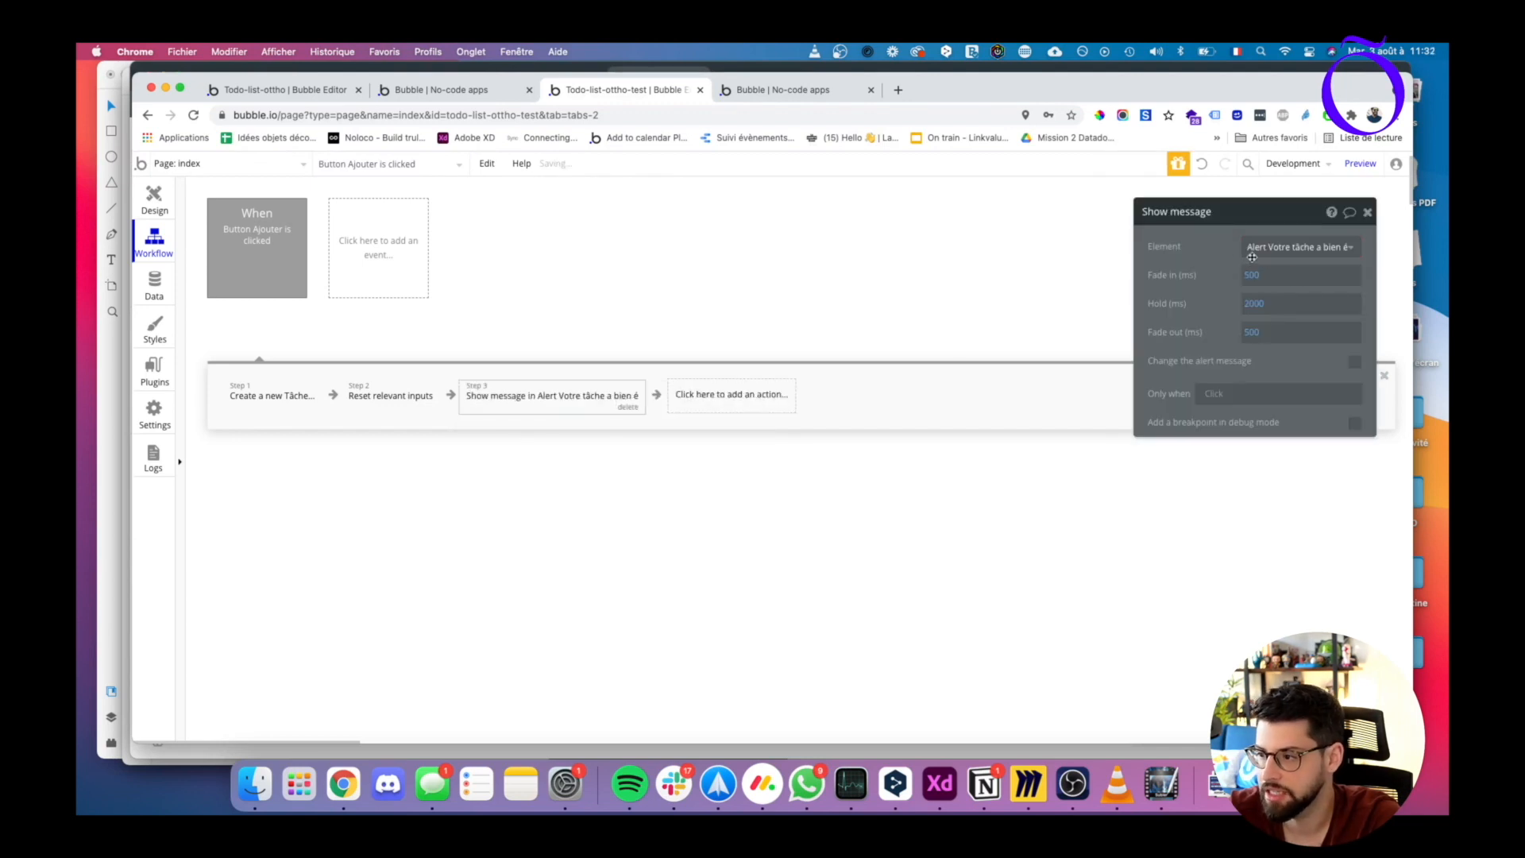
pyautogui.click(1297, 251)
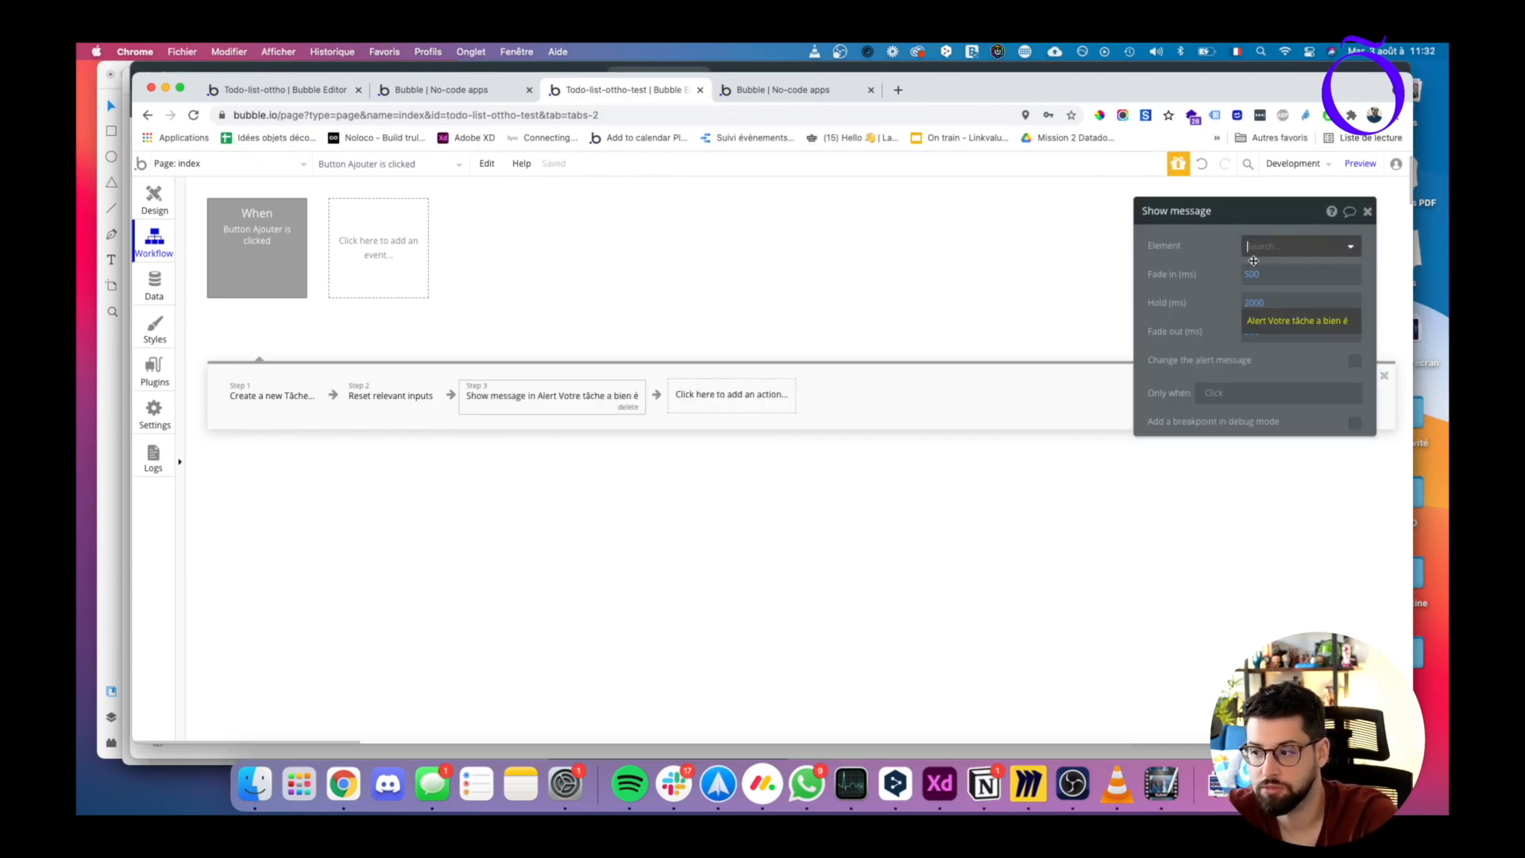
pyautogui.click(1190, 273)
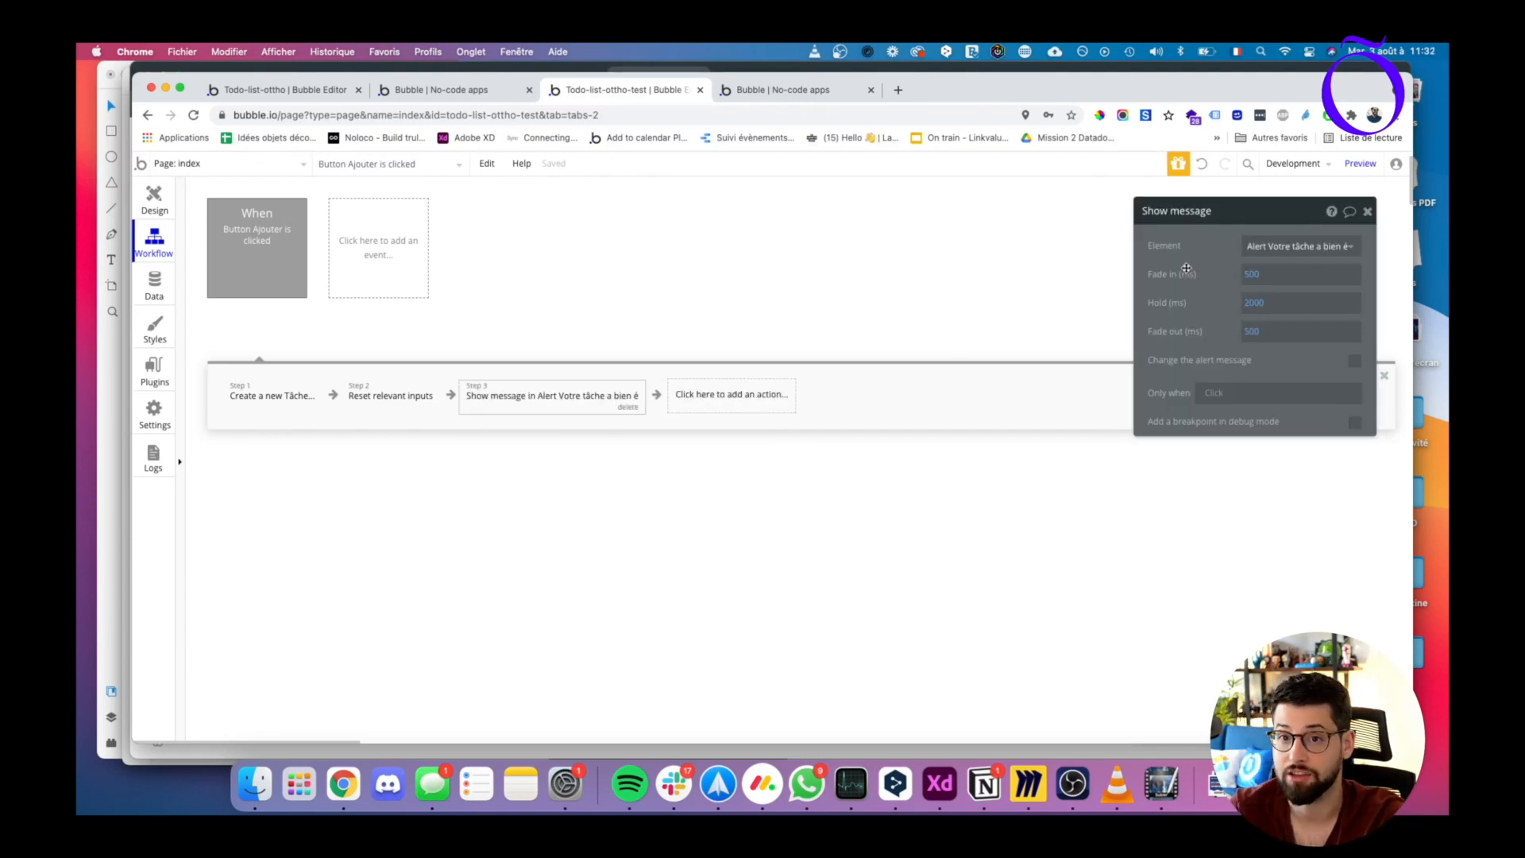
# - Reload the app preview and add a test task titled "lalala" dated 11/08/2021 at 11:30
pyautogui.click(758, 94)
pyautogui.press('super+r')
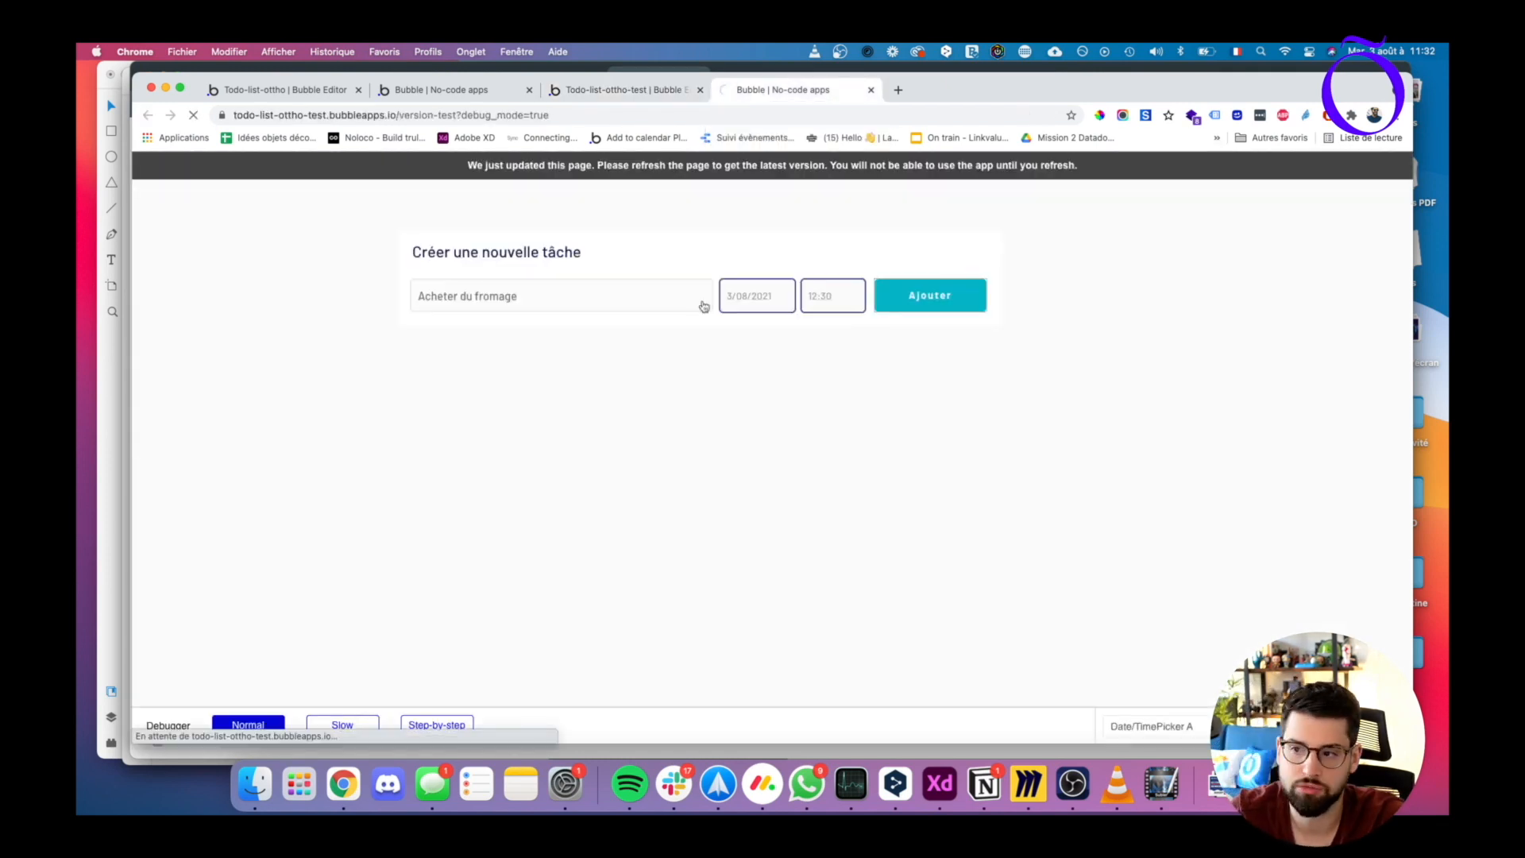
pyautogui.click(676, 299)
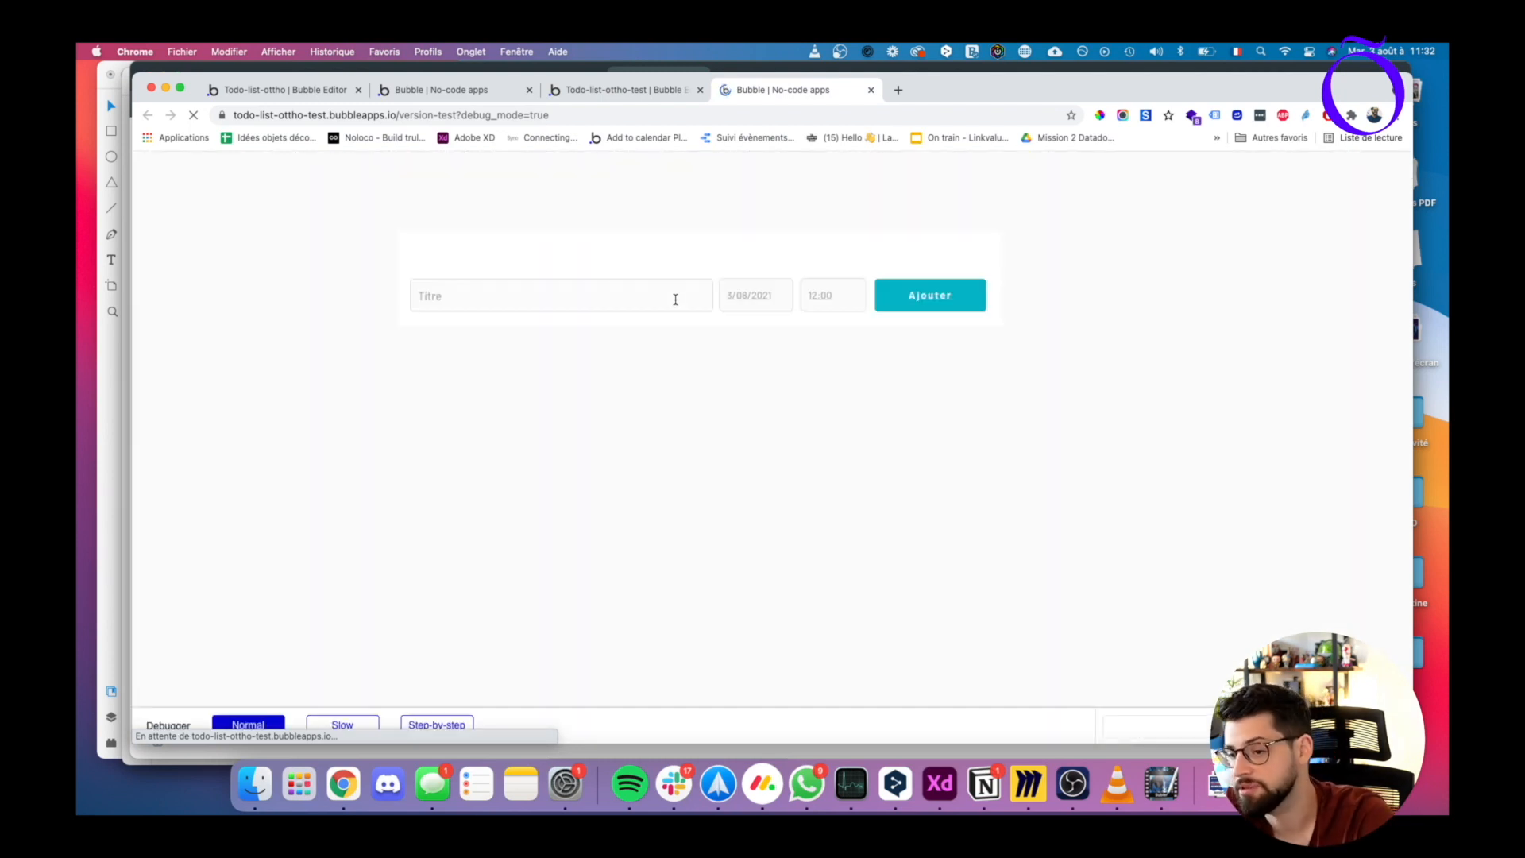
pyautogui.write('lalala')
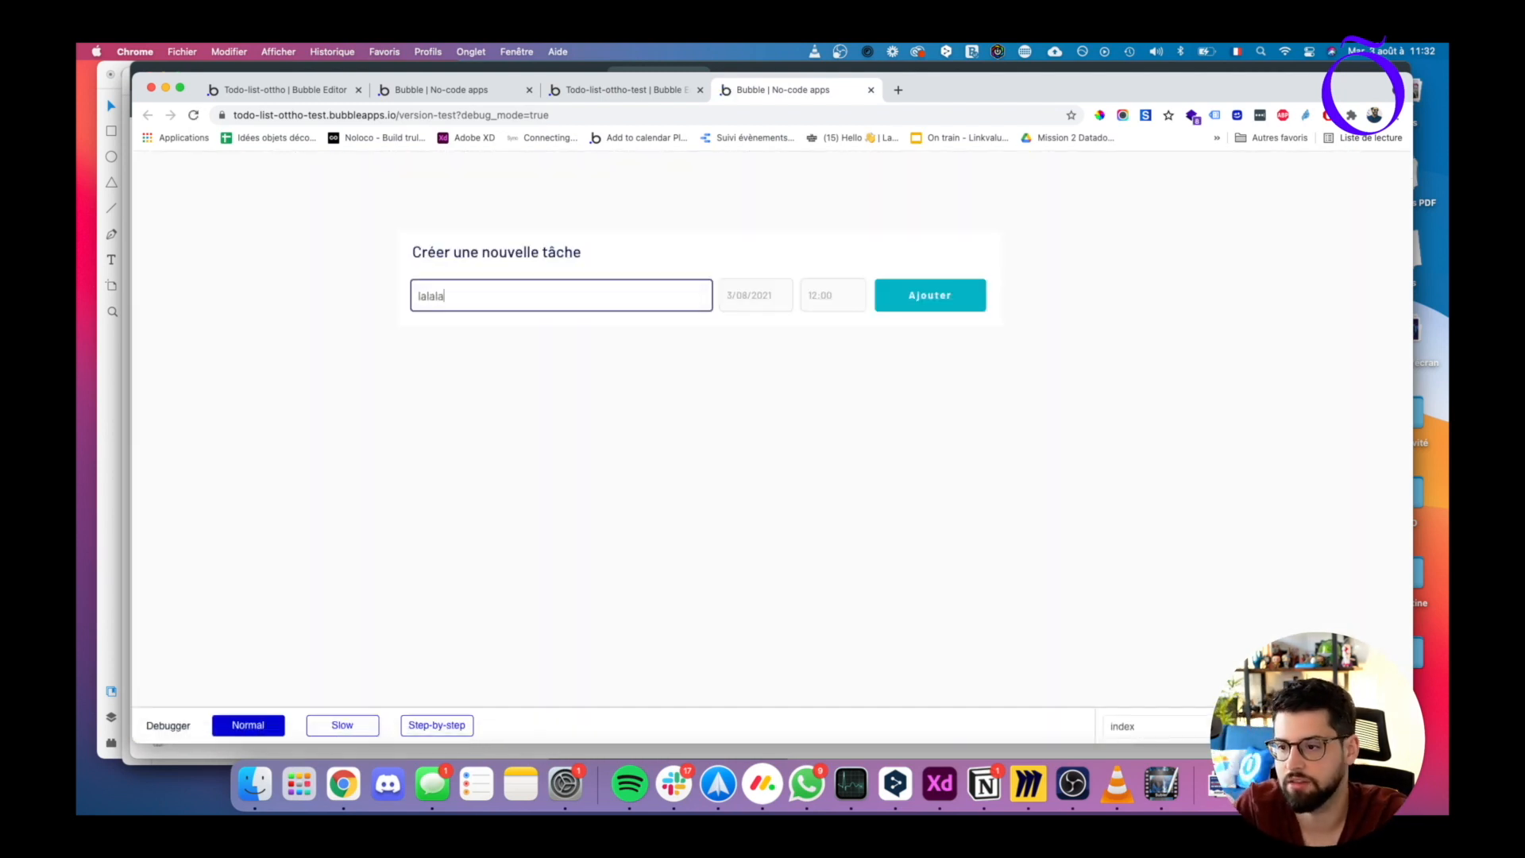
pyautogui.click(767, 300)
pyautogui.click(823, 389)
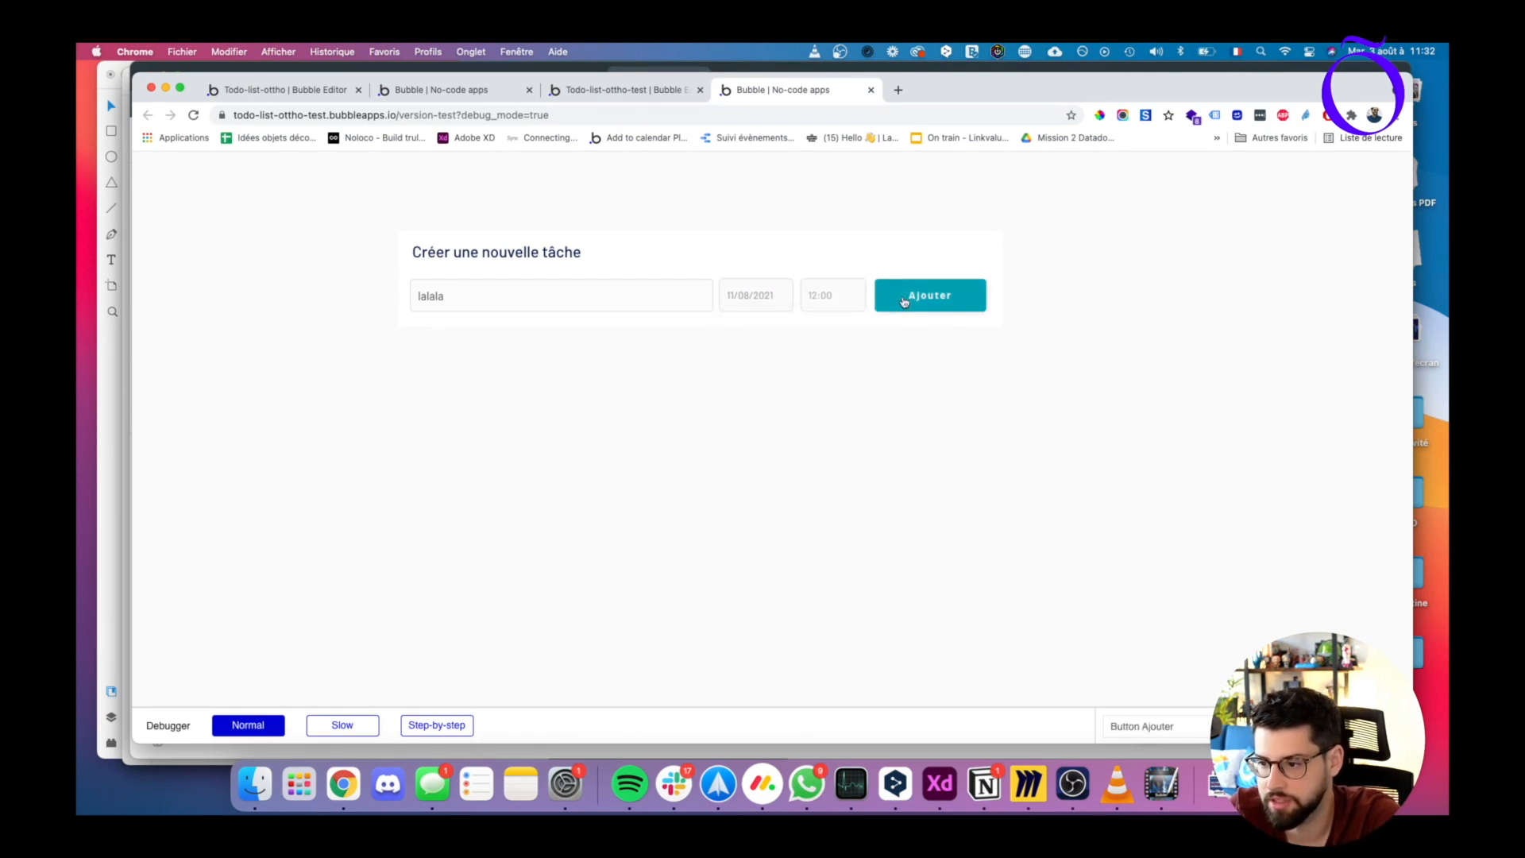
pyautogui.click(842, 310)
pyautogui.click(841, 354)
pyautogui.click(954, 295)
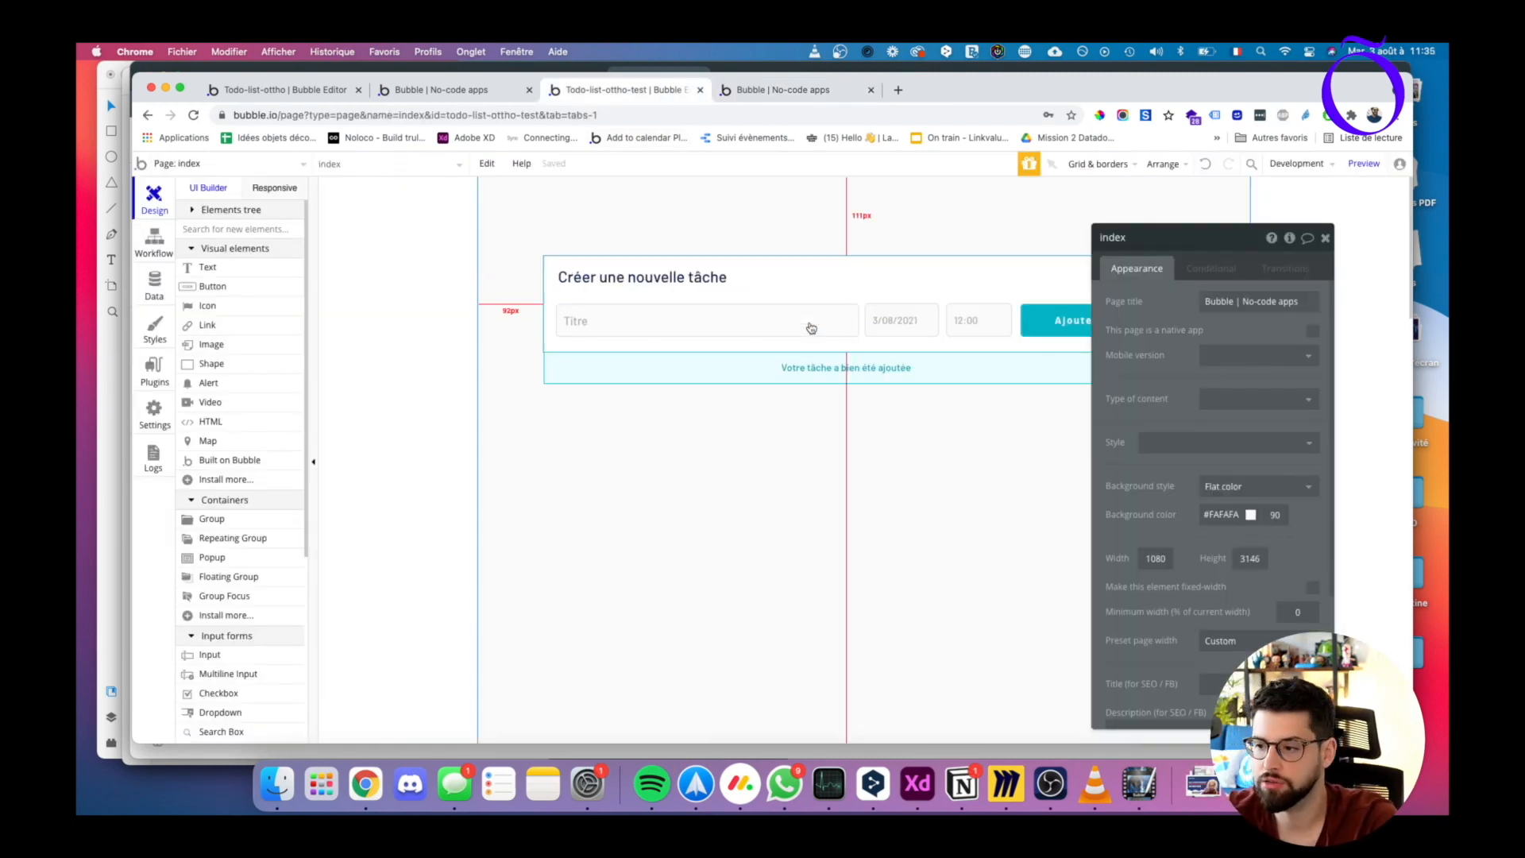
# - Open the app's database in the Bubble editor to check the stored Tâche entries
pyautogui.click(155, 290)
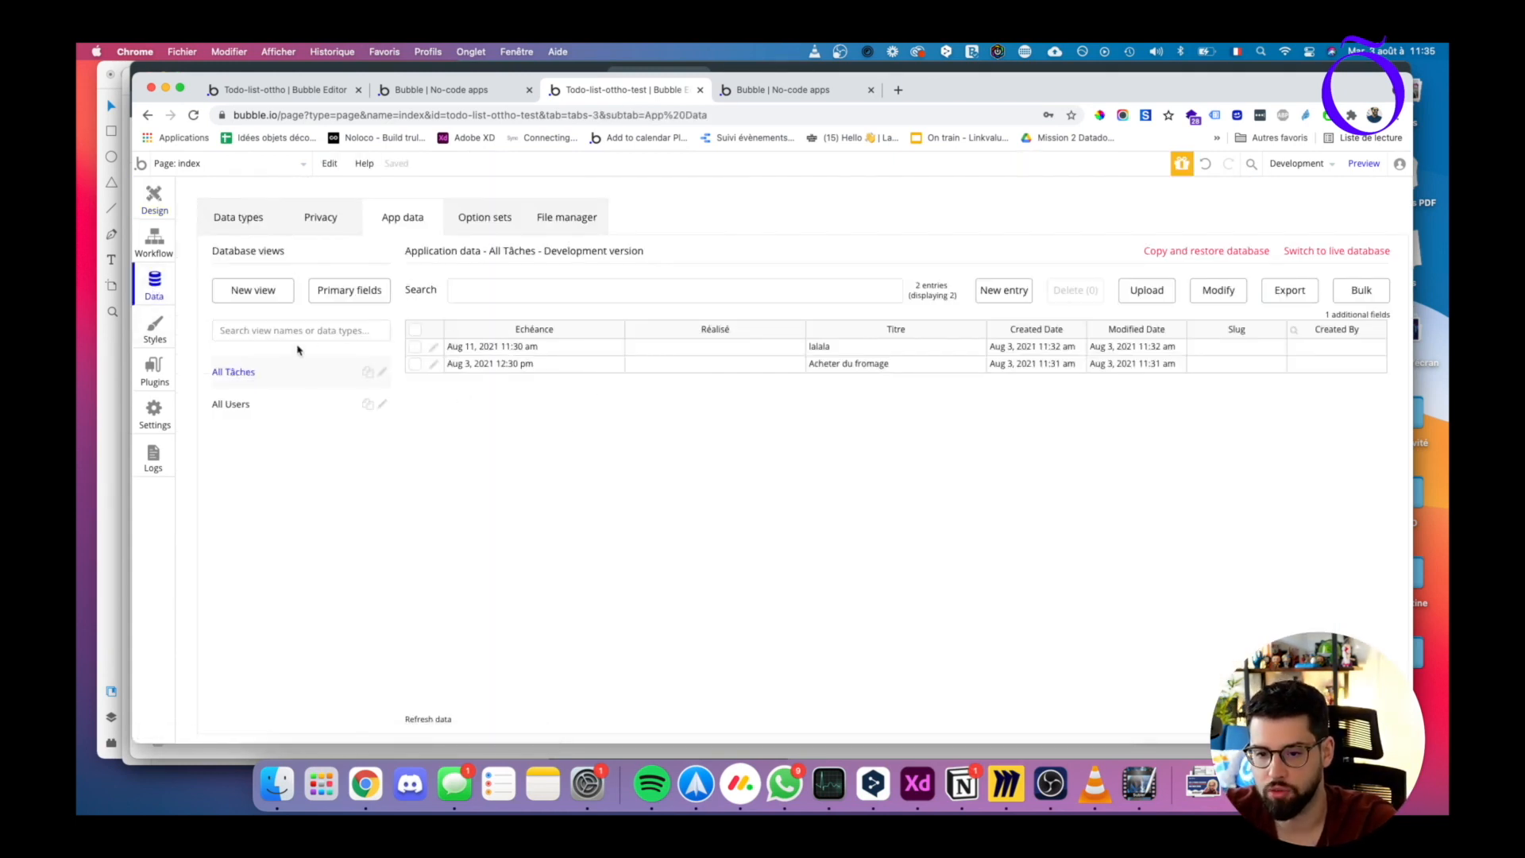